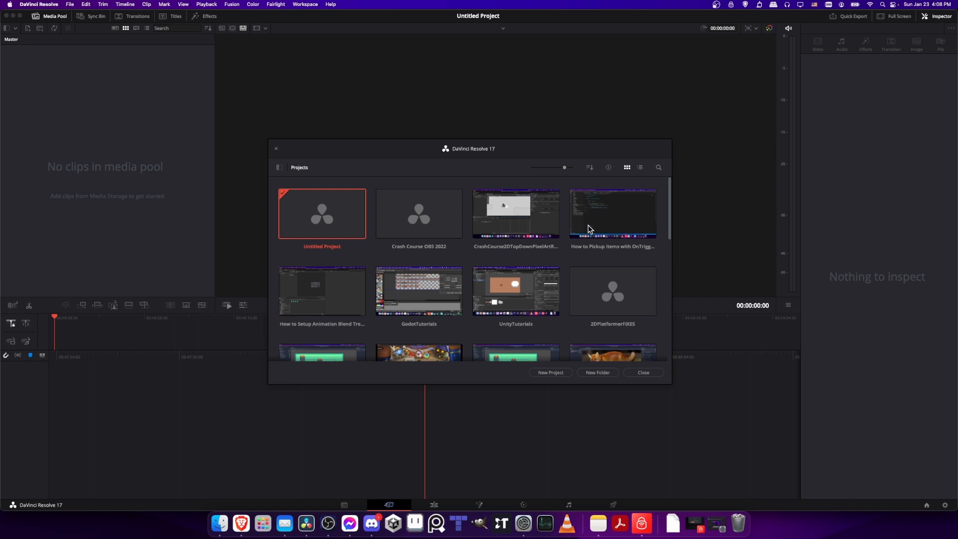
- Create a new project named Basic Guide
left_click(542, 375)
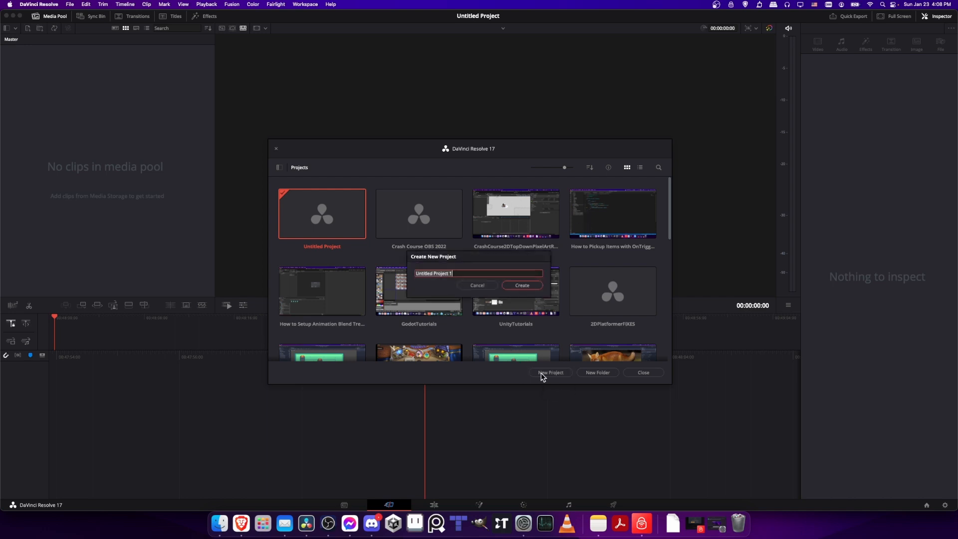
type("Basic Guide")
key("Return")
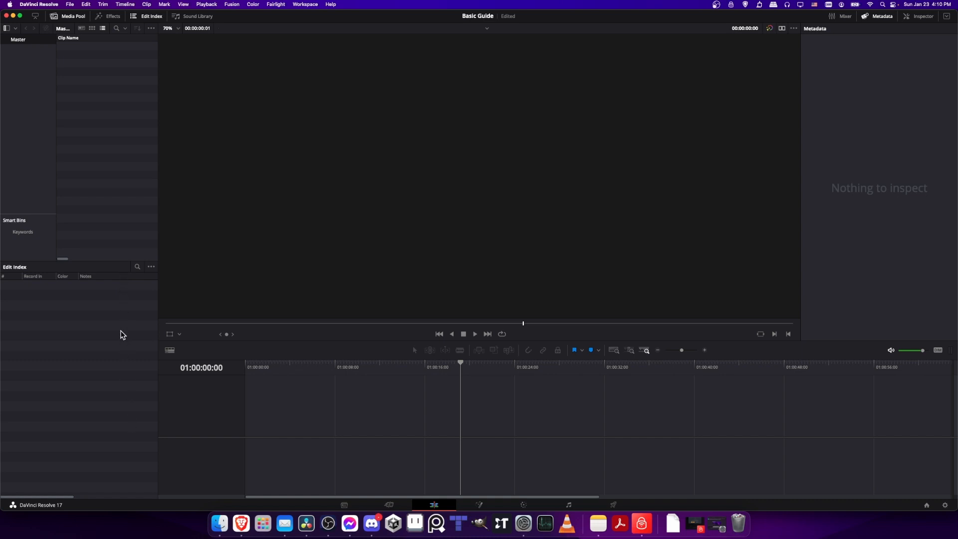
left_click(151, 267)
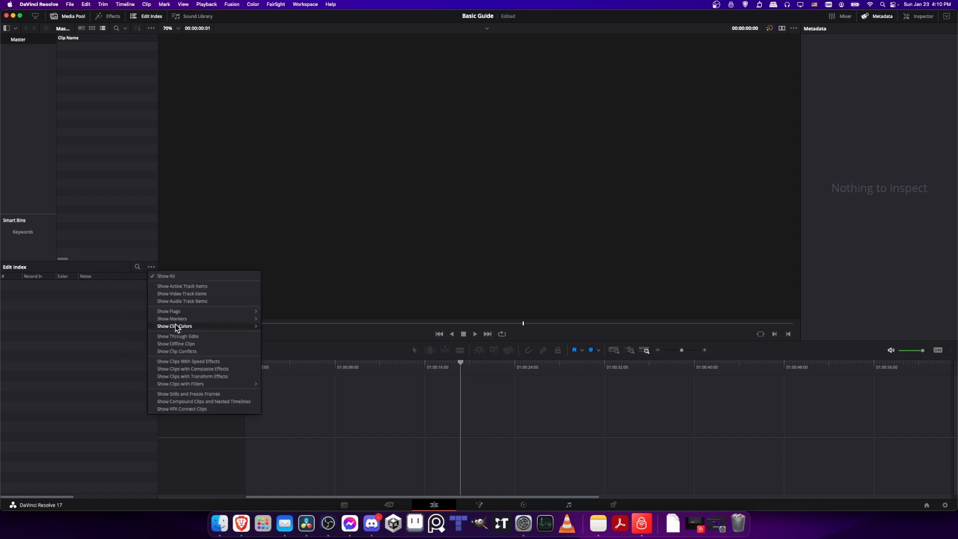
mouse_move(179, 322)
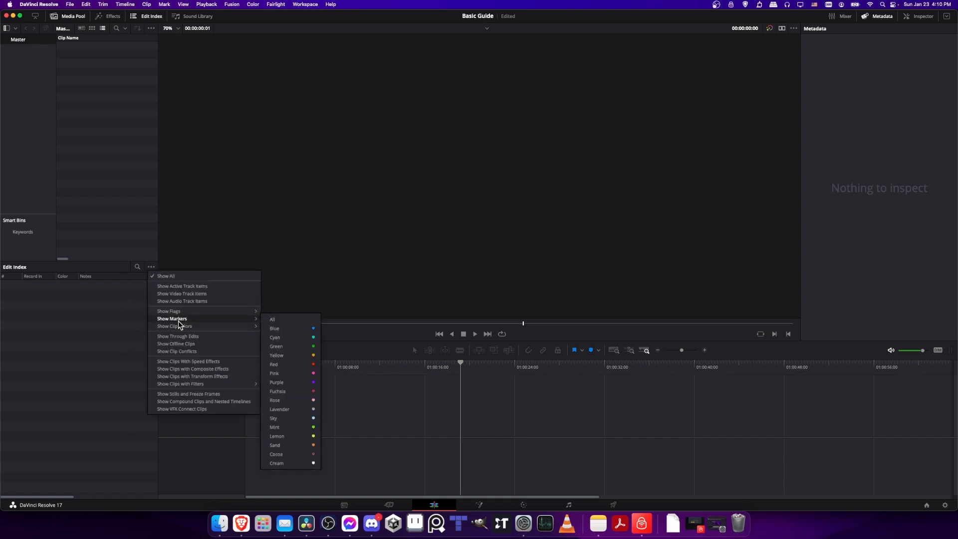
left_click(439, 485)
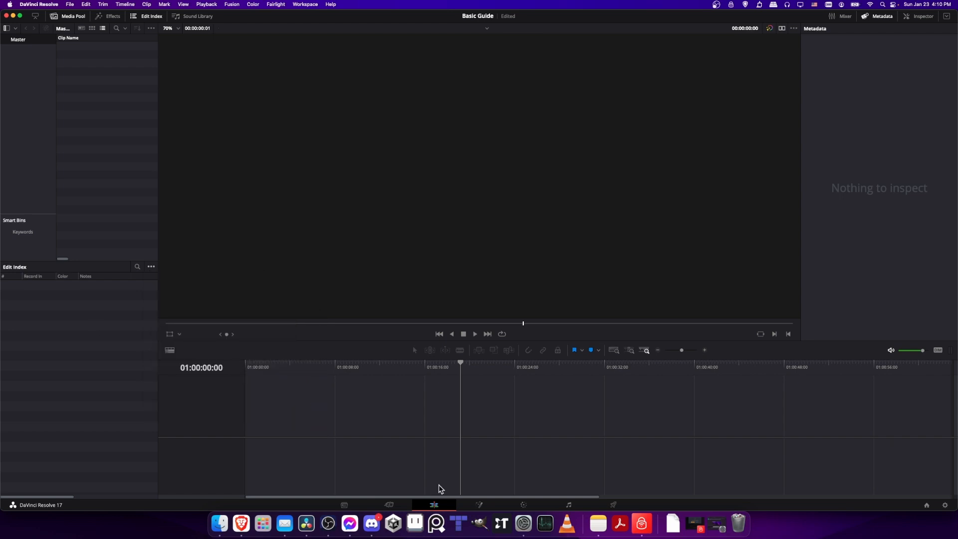
- Browse the Movies storage location on the Media page, and return to the Edit page
key("shift+2")
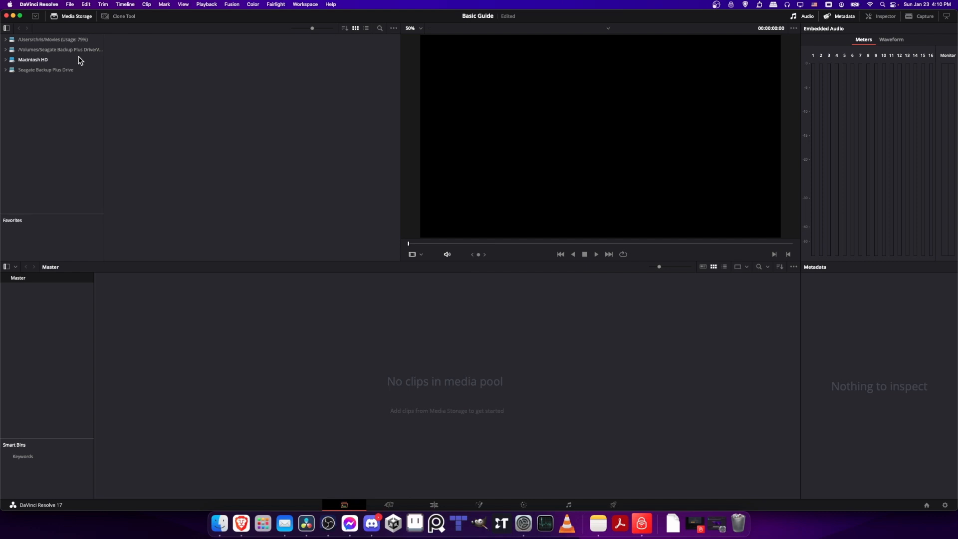
right_click(63, 81)
left_click(135, 82)
left_click(78, 40)
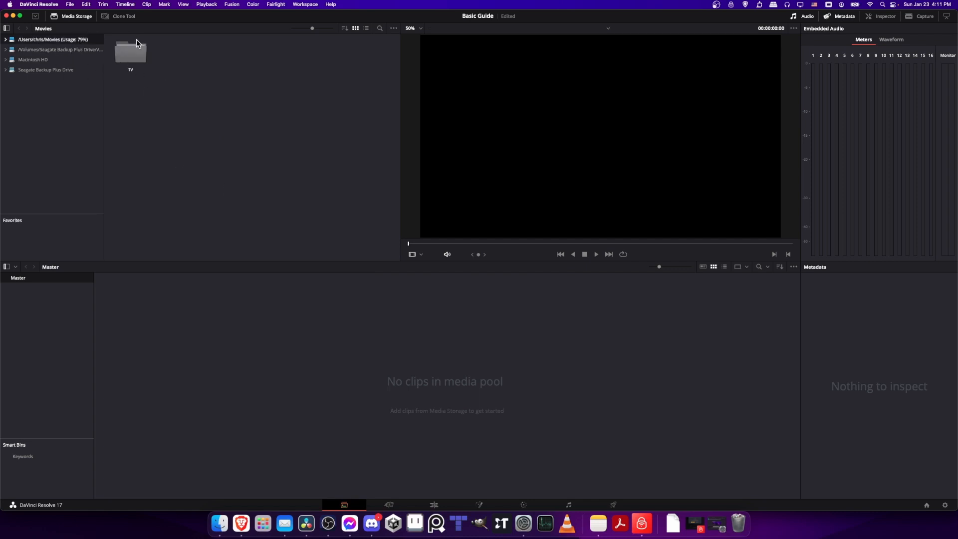
mouse_move(139, 63)
left_mouse_down()
mouse_move(409, 451)
mouse_move(231, 120)
mouse_move(408, 452)
mouse_move(161, 93)
mouse_move(130, 68)
left_mouse_up()
left_click(425, 505)
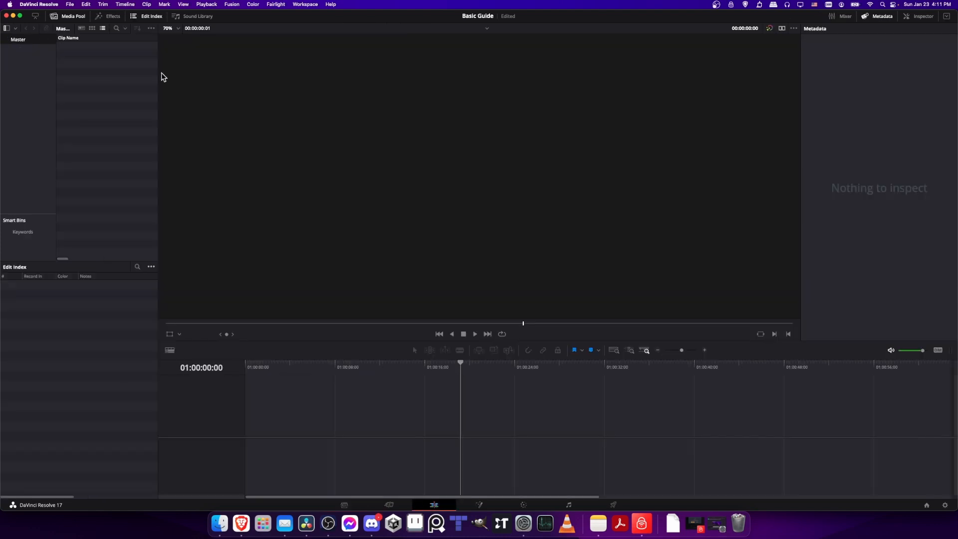
- Widen the media pool and import Sunrise - 83880.mp4 and Seoul - 21985.mp4 from StockClips, changing the project frame rate to match the clips
left_click_drag(250, 90, 271, 100)
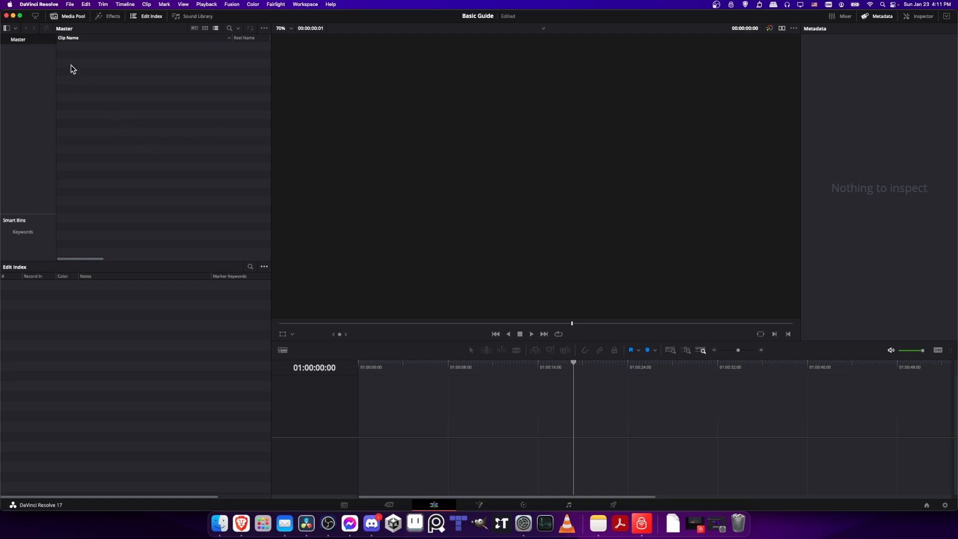
right_click(102, 113)
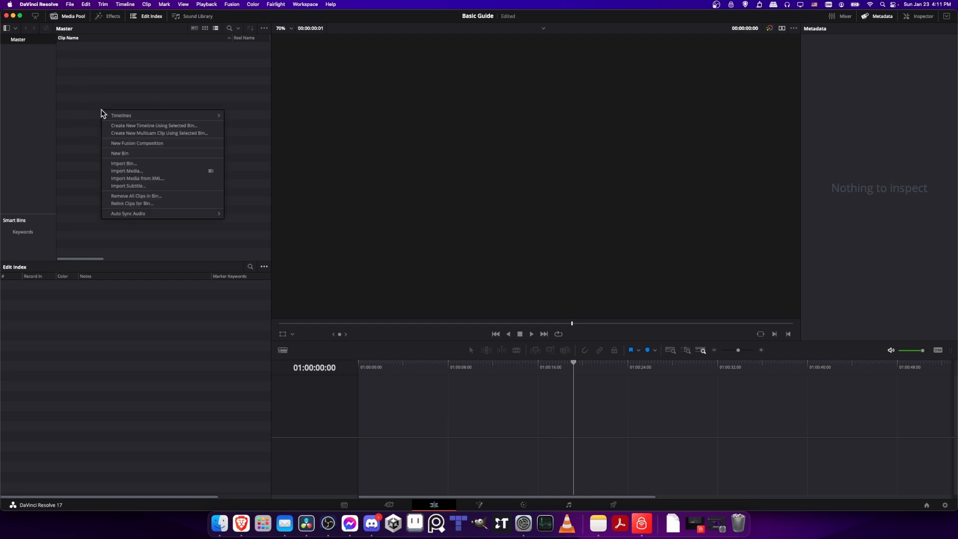
left_click(132, 172)
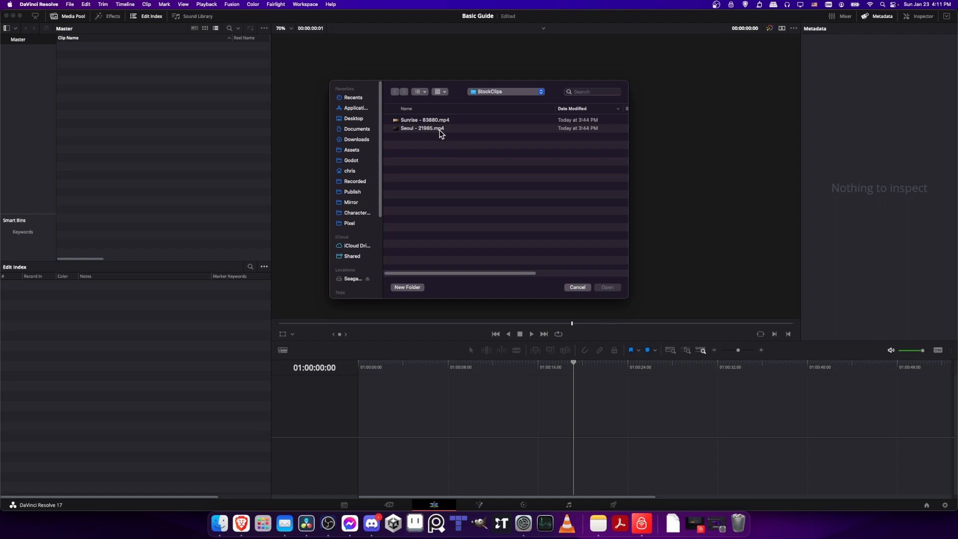
key("super+a")
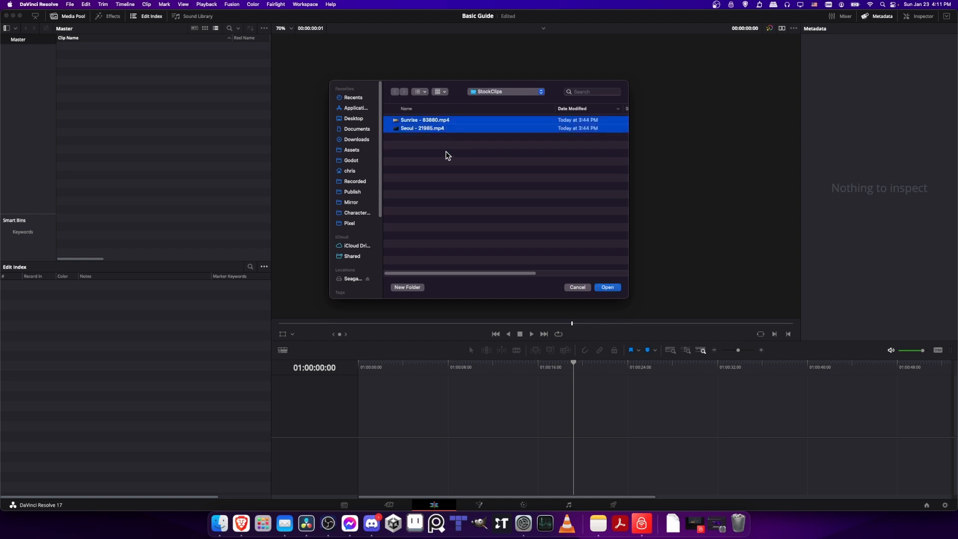
left_click(444, 119)
left_click(449, 136)
left_click(446, 121)
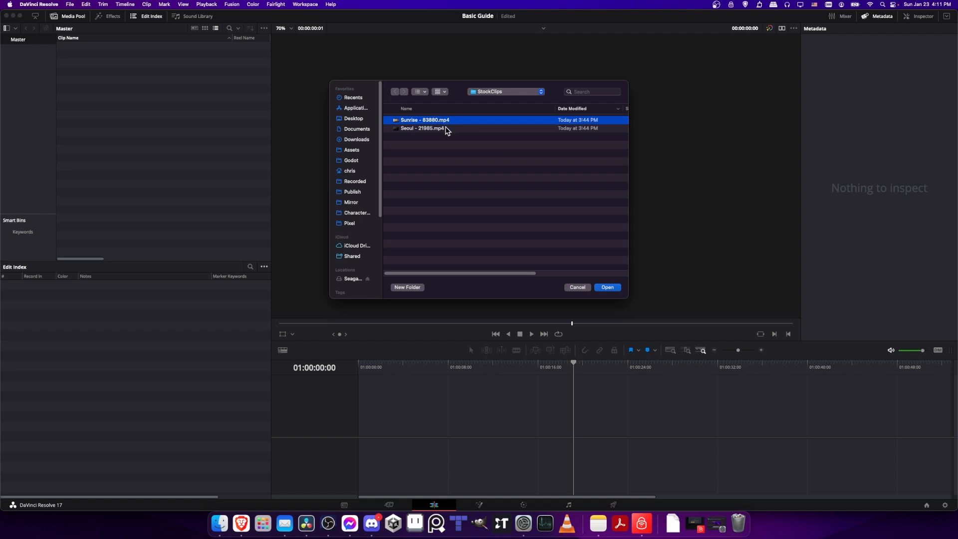
left_click(445, 129, "shift")
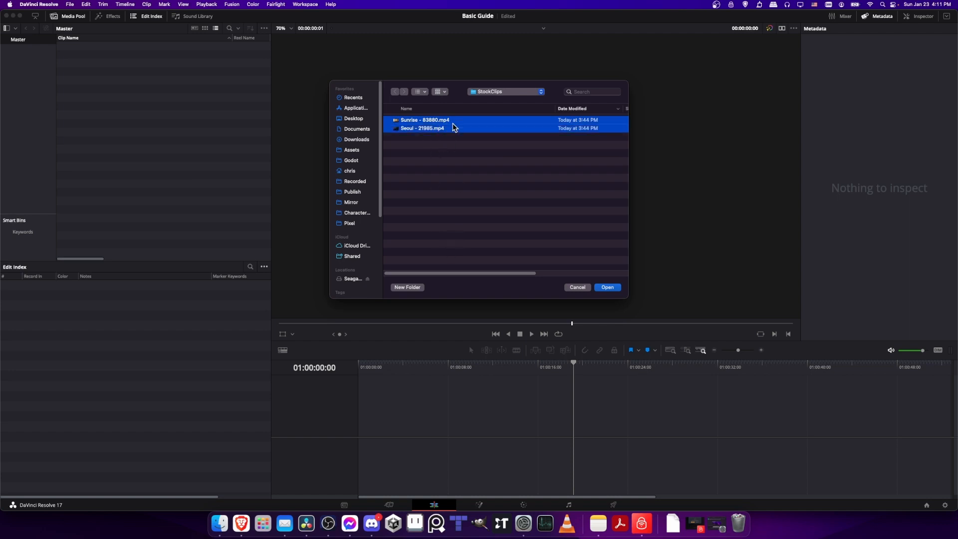
left_click(602, 289)
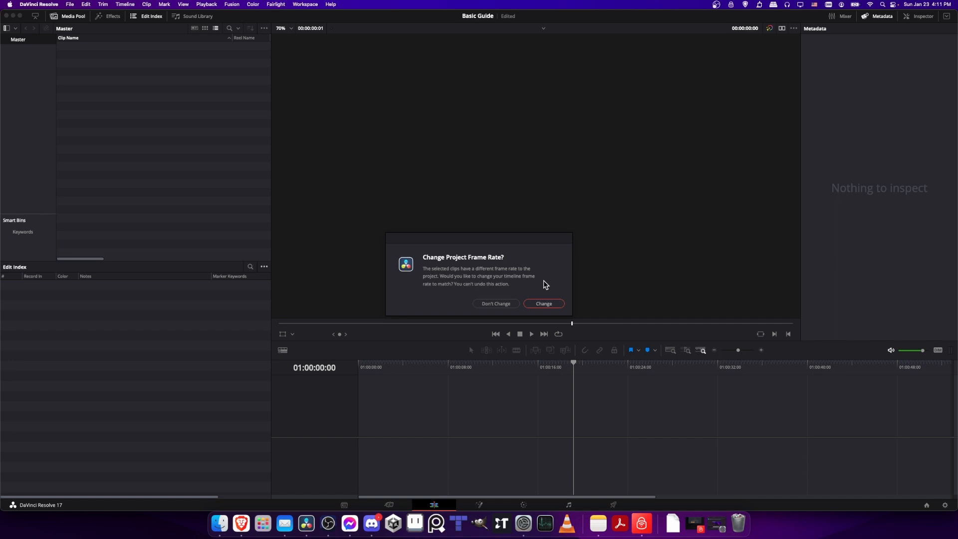
left_click(553, 306)
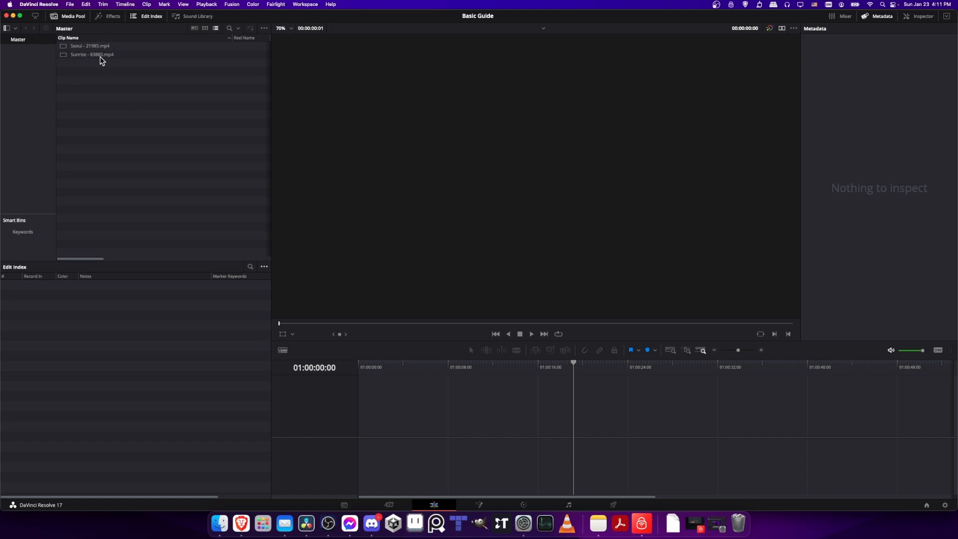
- Set the project's timeline frame rate to 60 frames per second in the master project settings
left_click(70, 5)
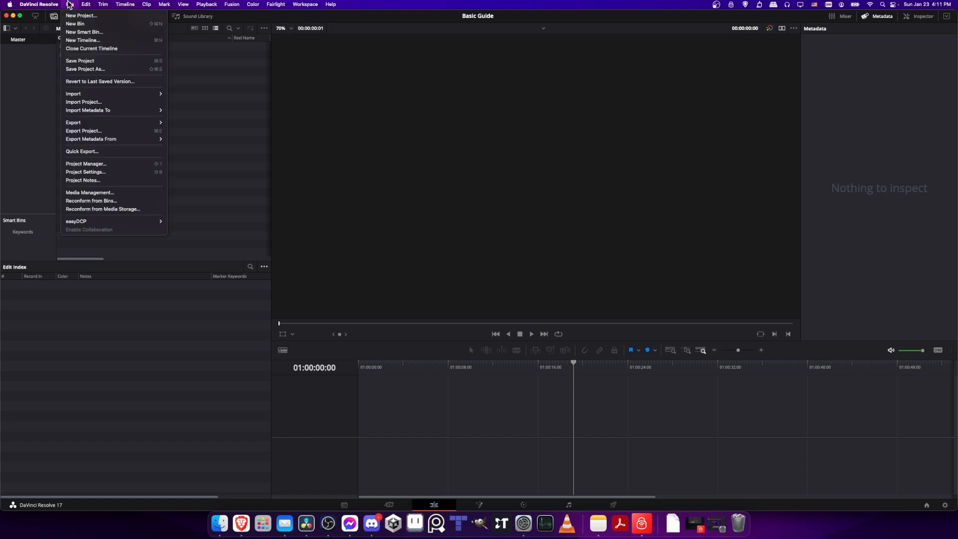
left_click(91, 174)
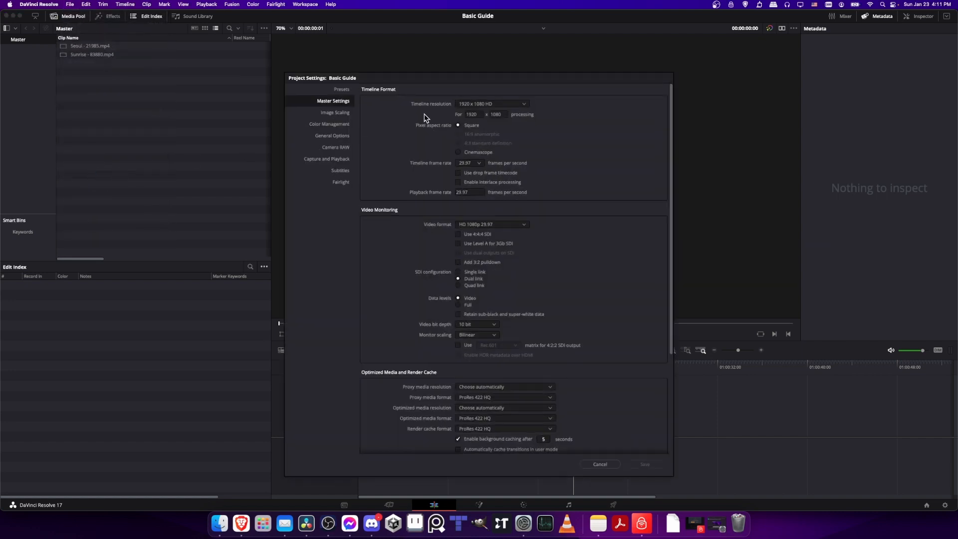
left_click(474, 165)
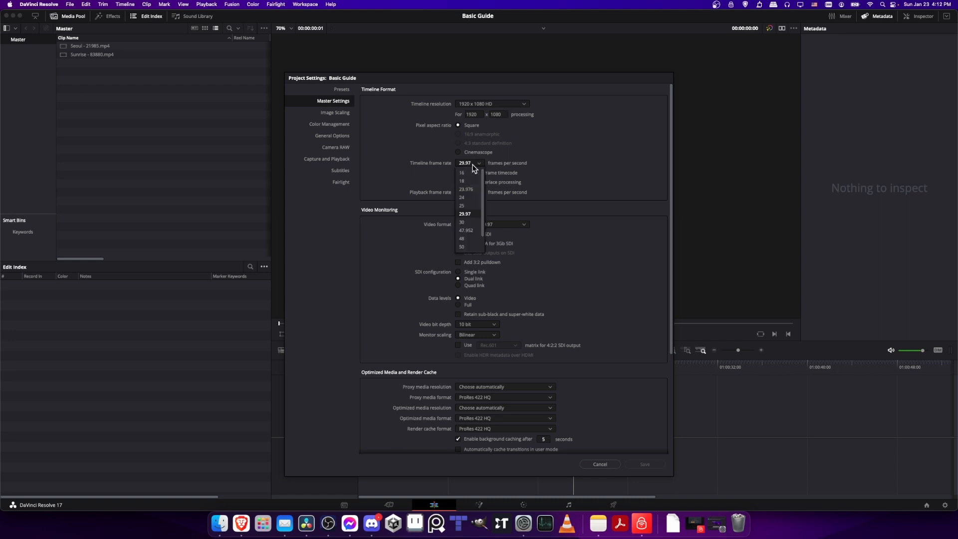
left_click(474, 167)
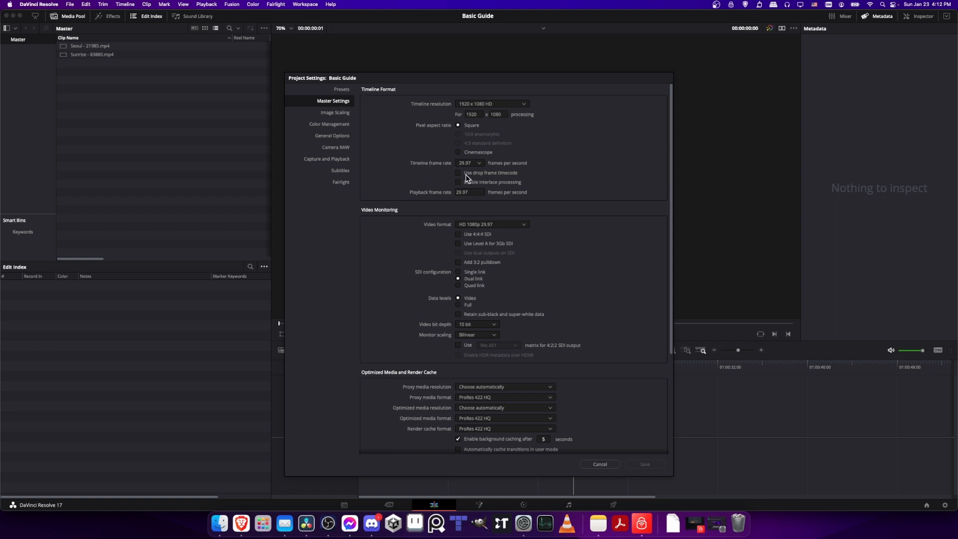
left_click(479, 164)
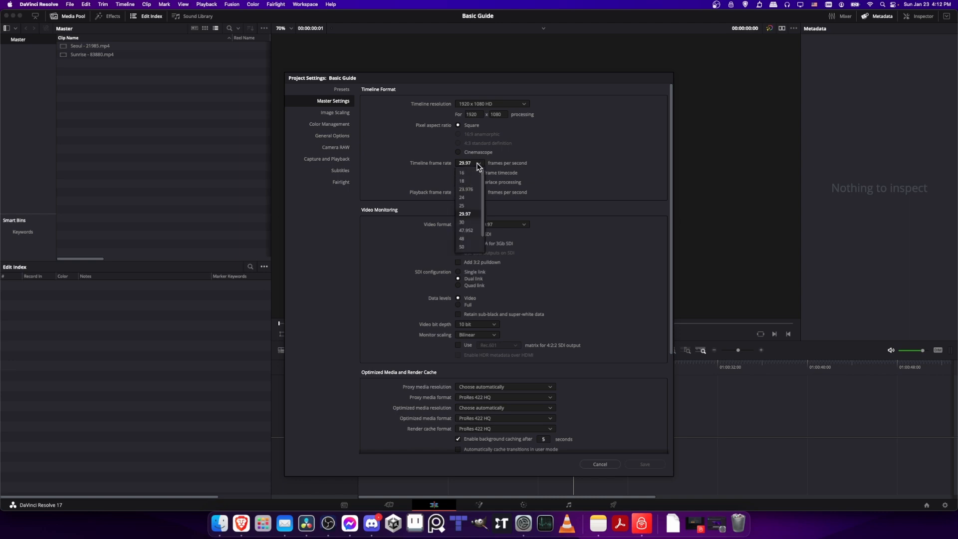
left_click(469, 246)
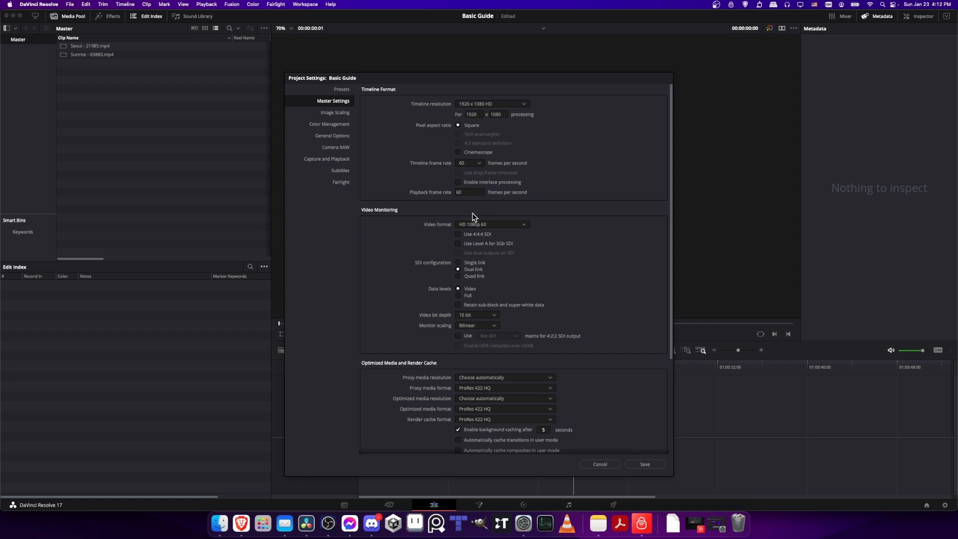
- Apply the current project configuration from the presets and cancel naming it as a new preset
left_click(341, 91)
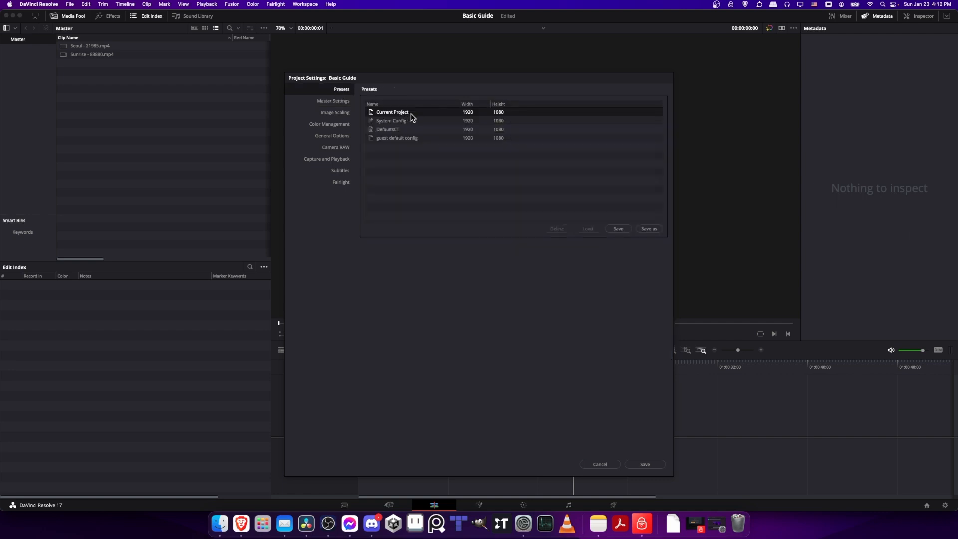
left_click(644, 228)
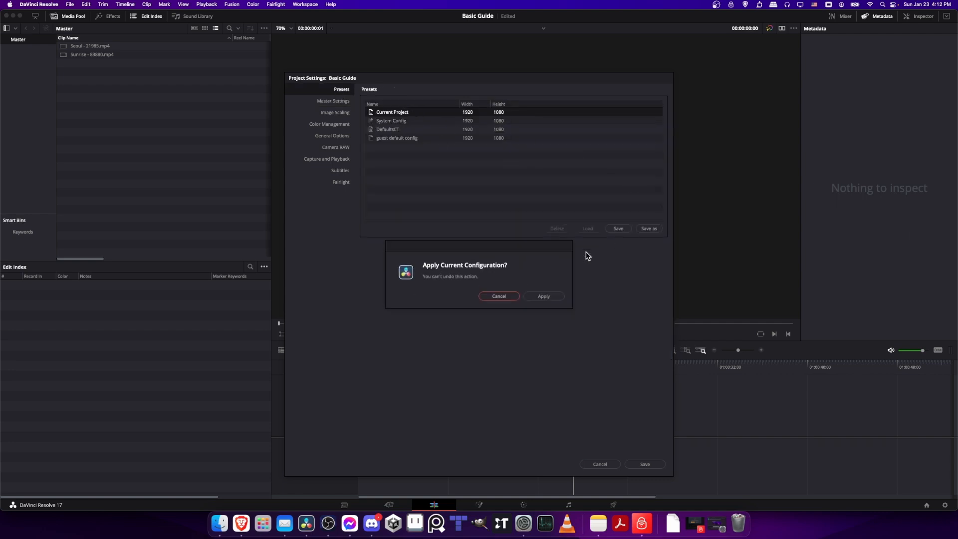
left_click(543, 296)
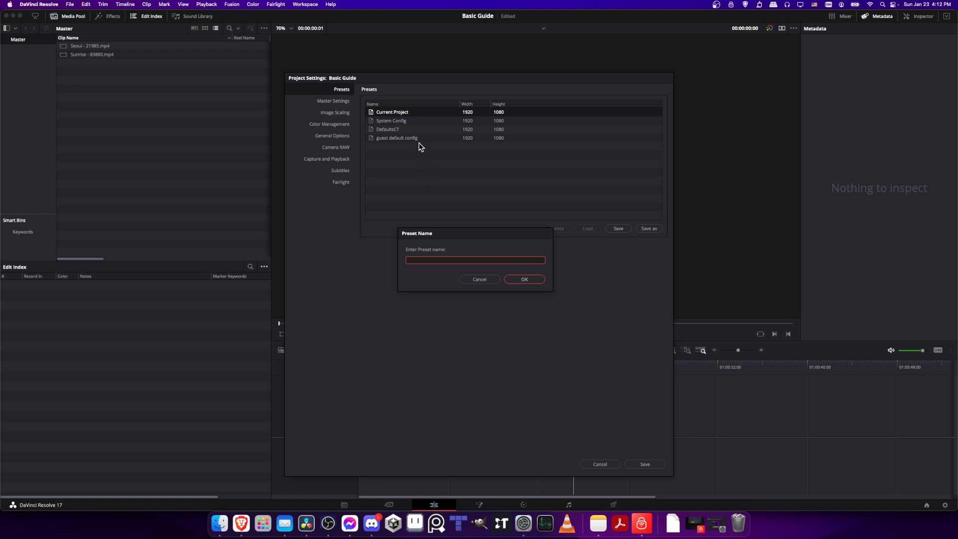
left_click(478, 278)
- Look at the available actions for the DefaultsCT preset and close the project settings without saving
right_click(410, 131)
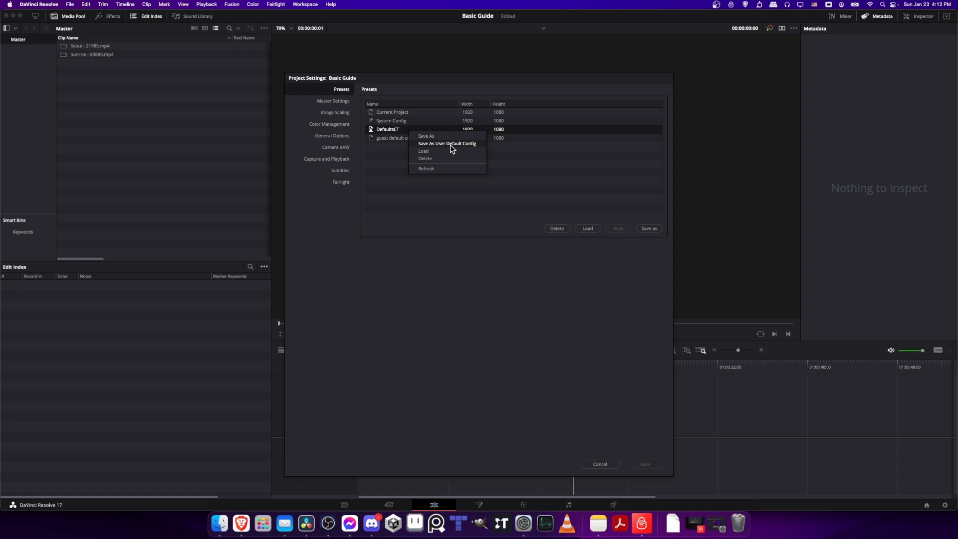
left_click(526, 158)
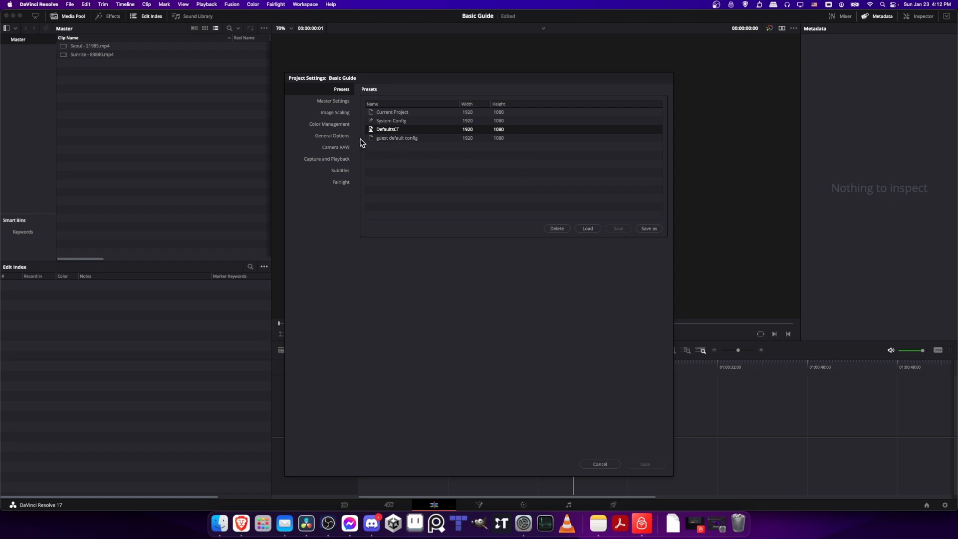
left_click(327, 100)
left_click(601, 464)
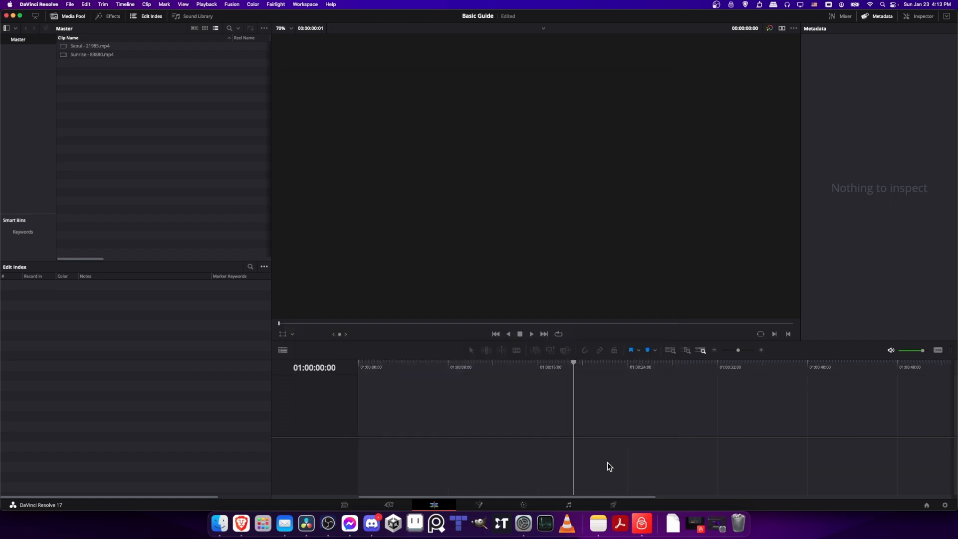
left_click(114, 56)
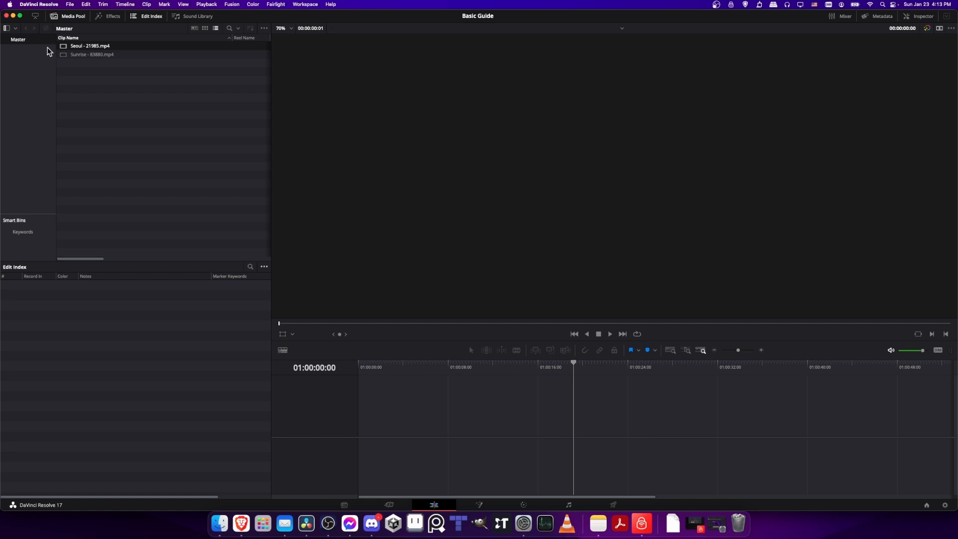
left_click_drag(93, 49, 683, 416)
left_click_drag(378, 433, 123, 48)
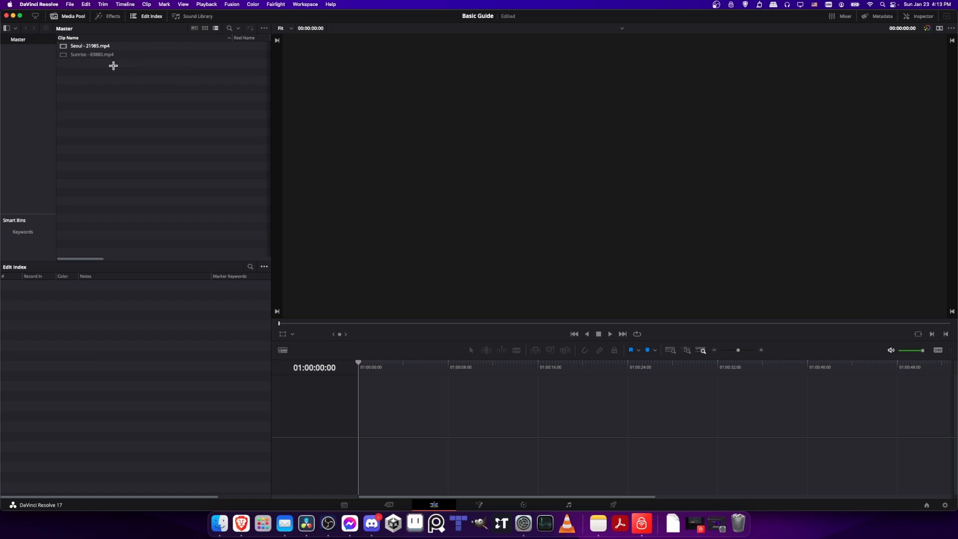
- Create an empty timeline named Tutorial1 using the project settings and place Seoul - 21985.mp4 at its start
right_click(114, 66)
mouse_move(132, 75)
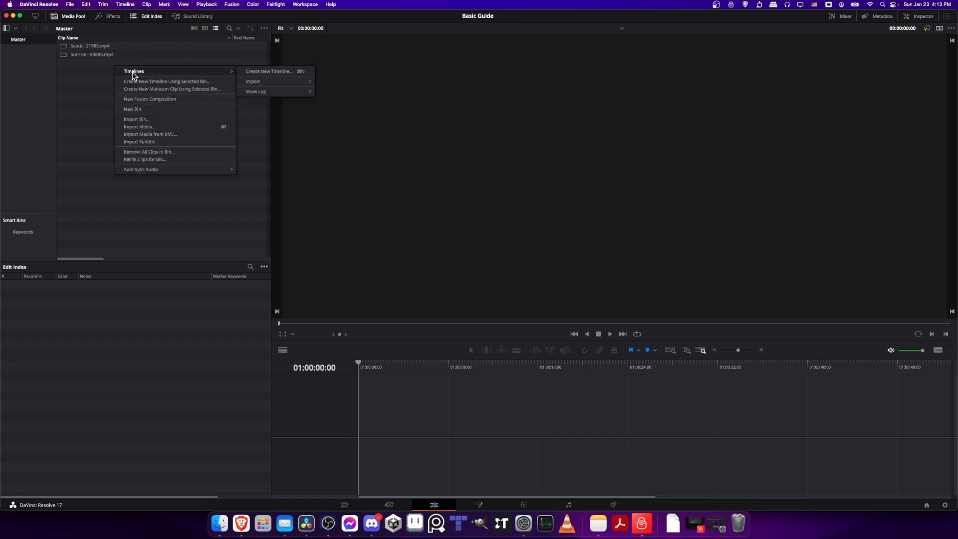
left_click(267, 72)
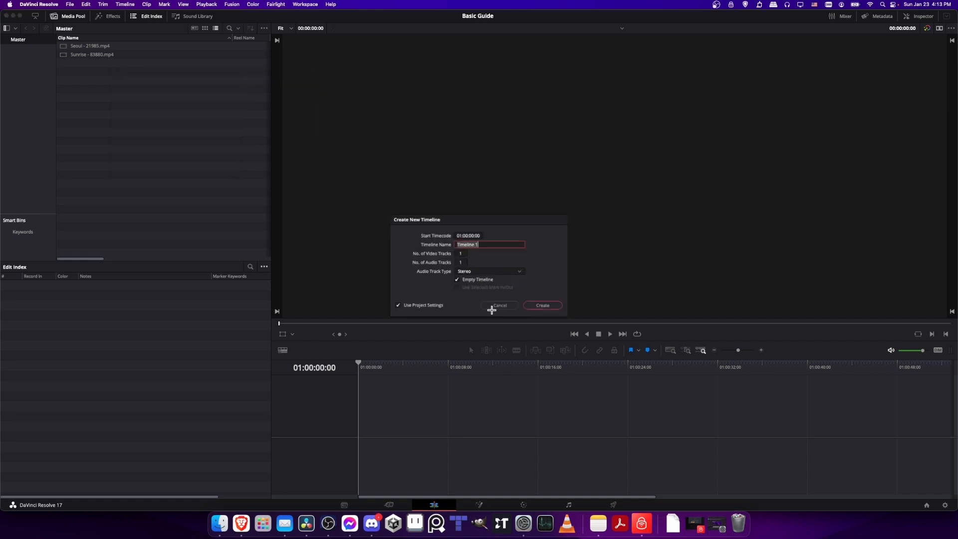
type("Tutorial1")
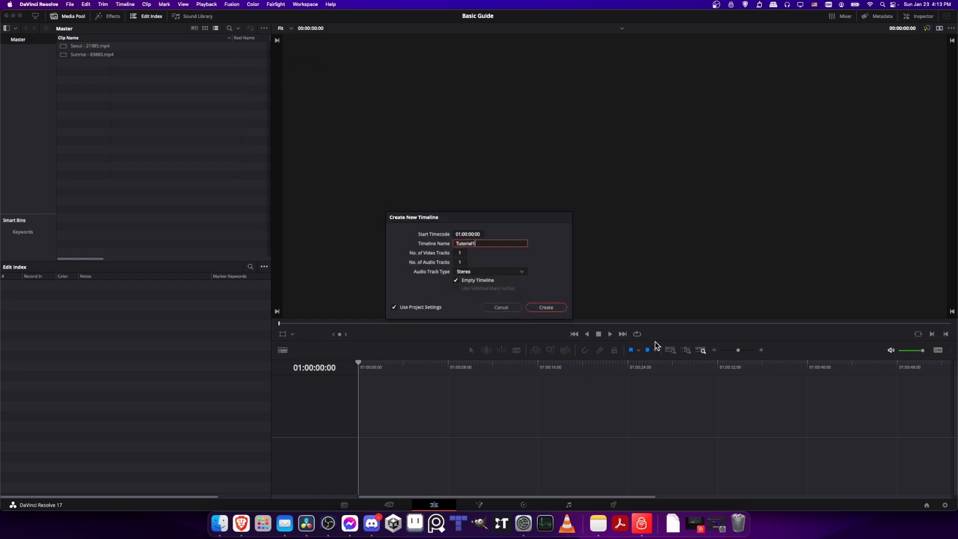
key("Return")
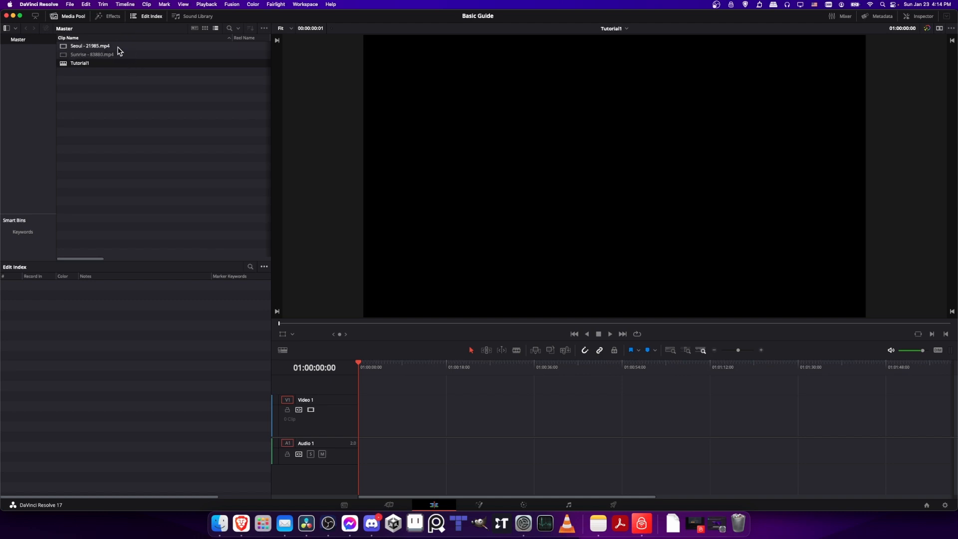
left_click_drag(118, 49, 362, 425)
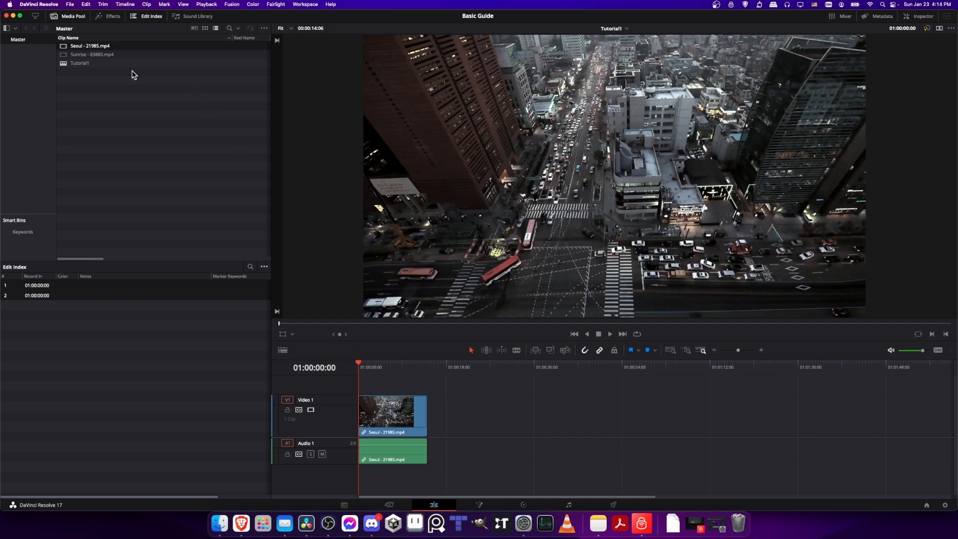
- Open Sunrise - 83880.mp4 in the source viewer and mark its in point at 00:00:08:19 and out point at 00:00:26:21
left_click(63, 56)
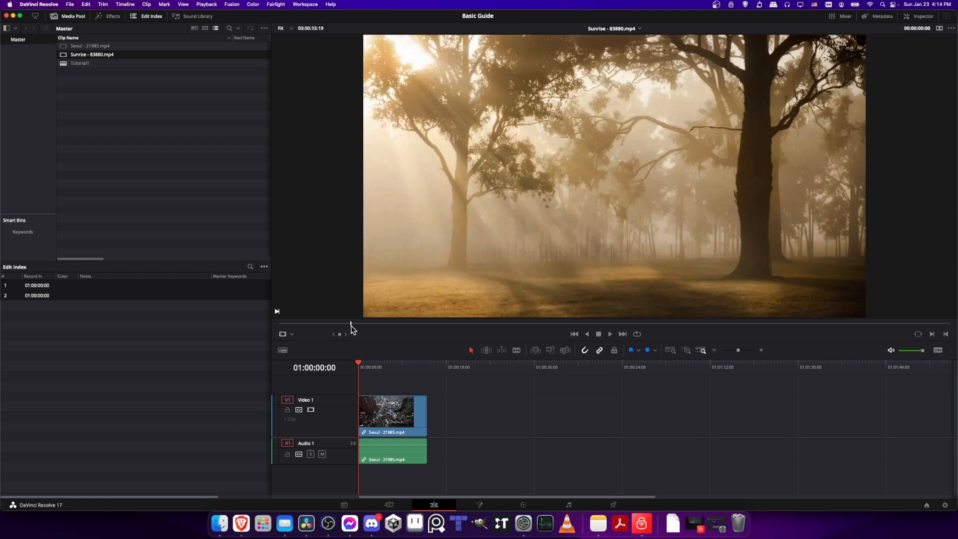
left_click_drag(351, 325, 446, 324)
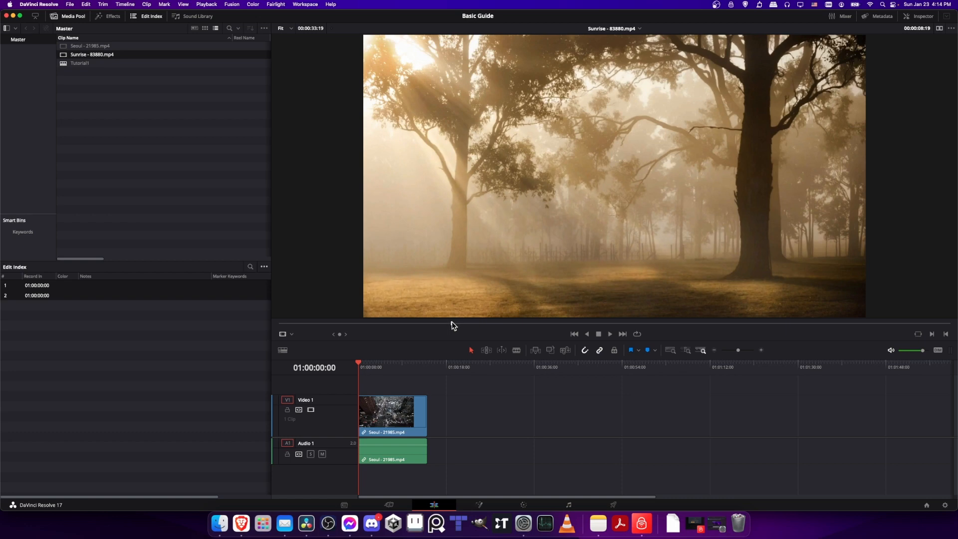
key("i")
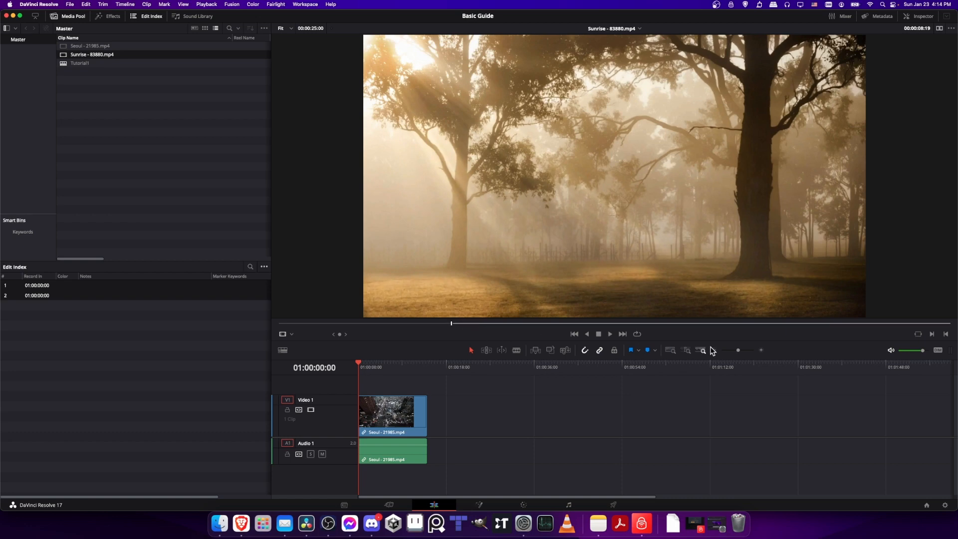
left_click_drag(779, 324, 804, 323)
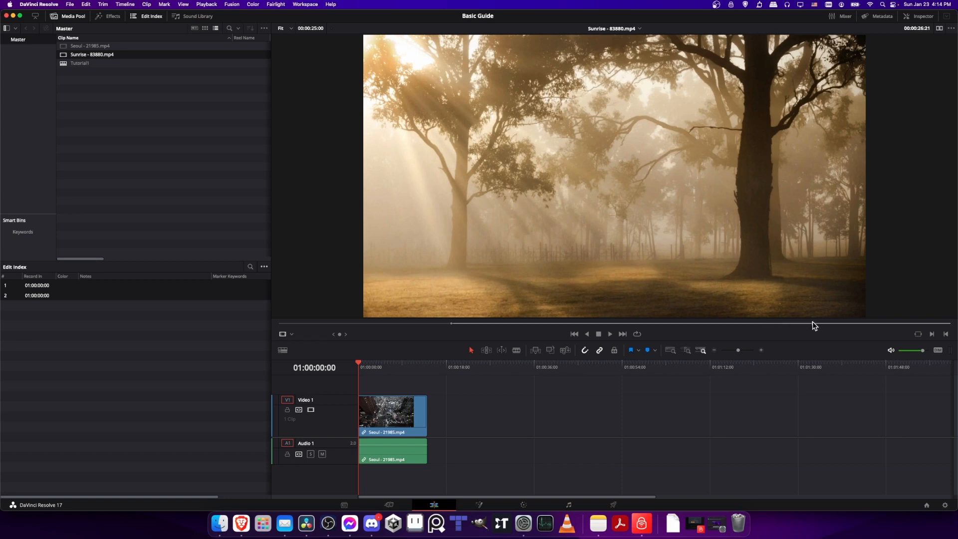
key("o")
- Place the marked Sunrise clip on Video 1 at 01:00:31:26 and extend its start by about two seconds in Trim Edit Mode
left_click_drag(107, 58, 430, 435)
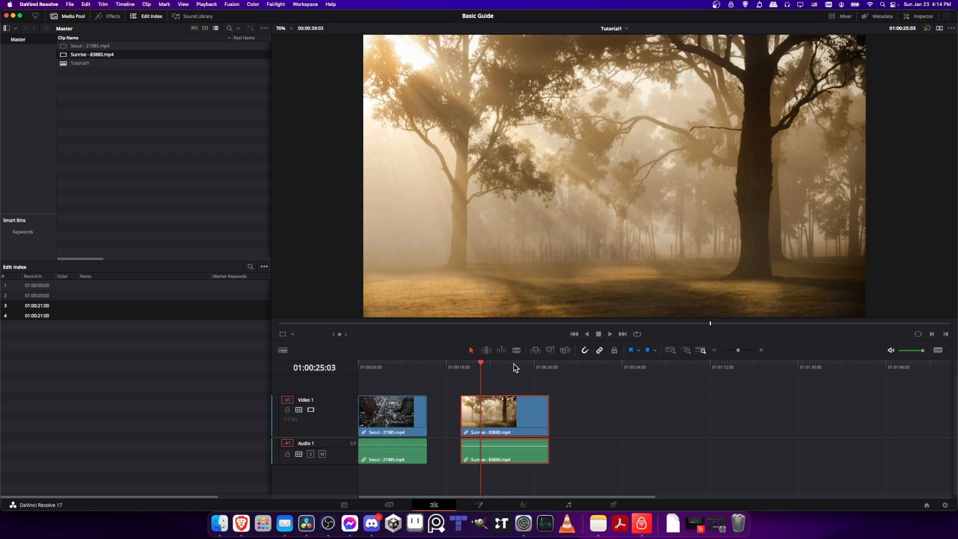
left_click_drag(516, 424, 570, 423)
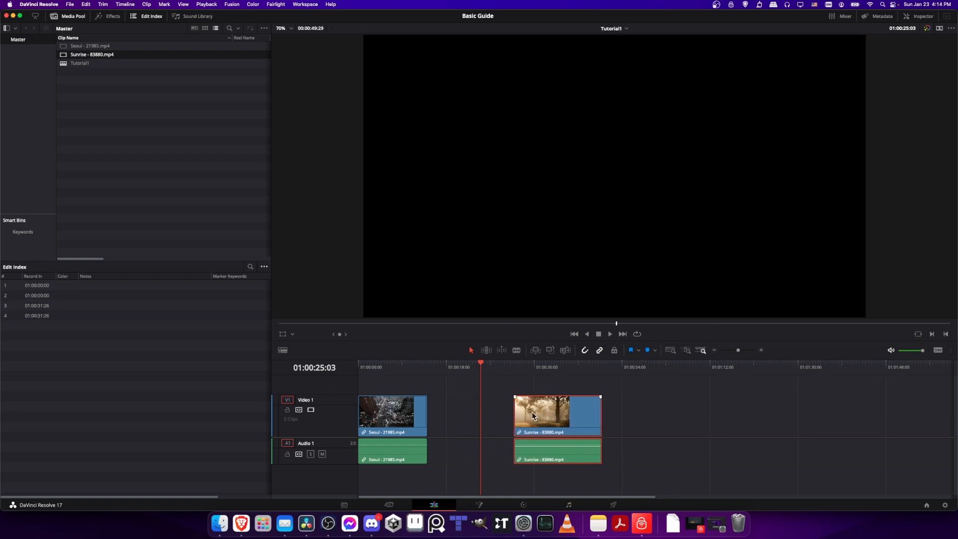
left_click(487, 351)
mouse_move(518, 414)
left_mouse_down()
mouse_move(489, 413)
mouse_move(539, 418)
mouse_move(487, 417)
mouse_move(529, 418)
mouse_move(510, 420)
left_mouse_up()
- Try to trim the end and start edges of the Seoul clip in Trim Edit Mode
left_click(406, 412)
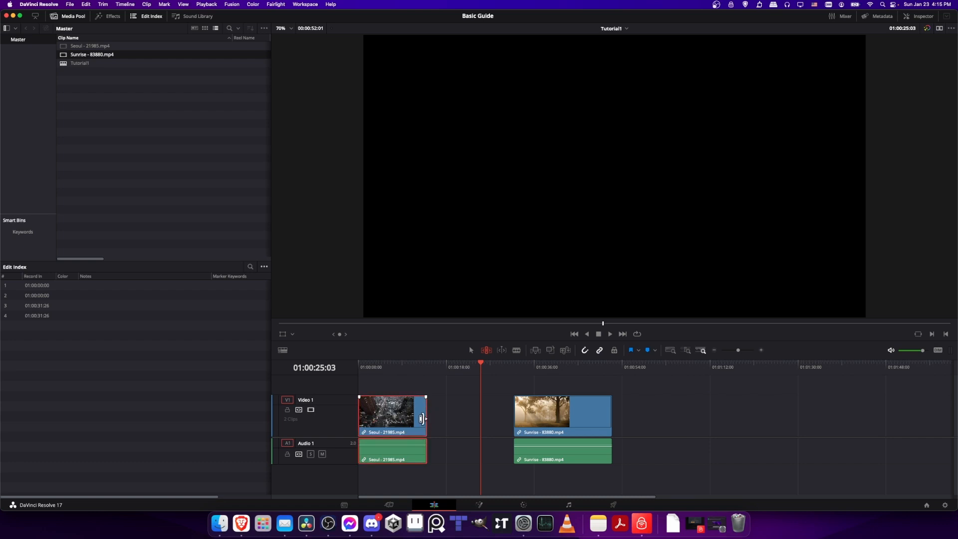
left_click(421, 418)
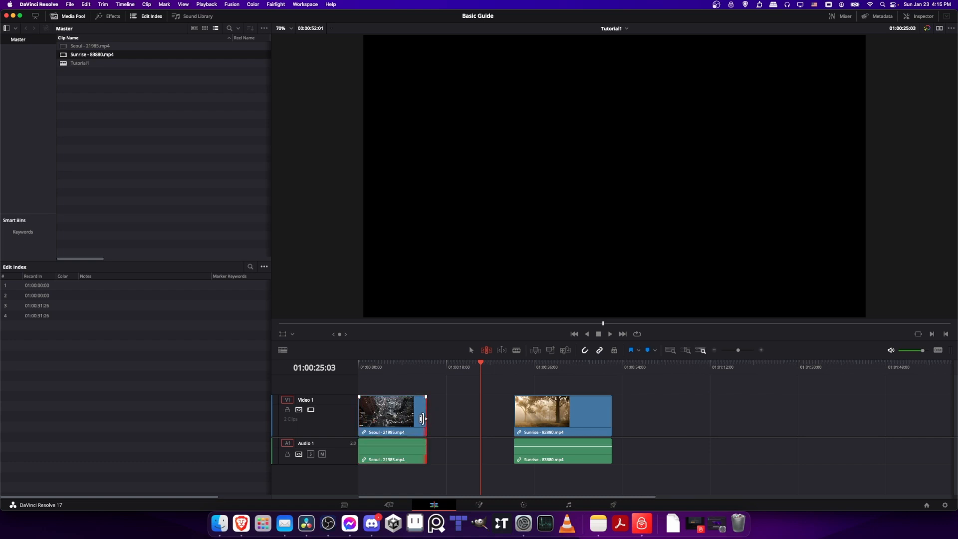
left_click_drag(423, 418, 427, 418)
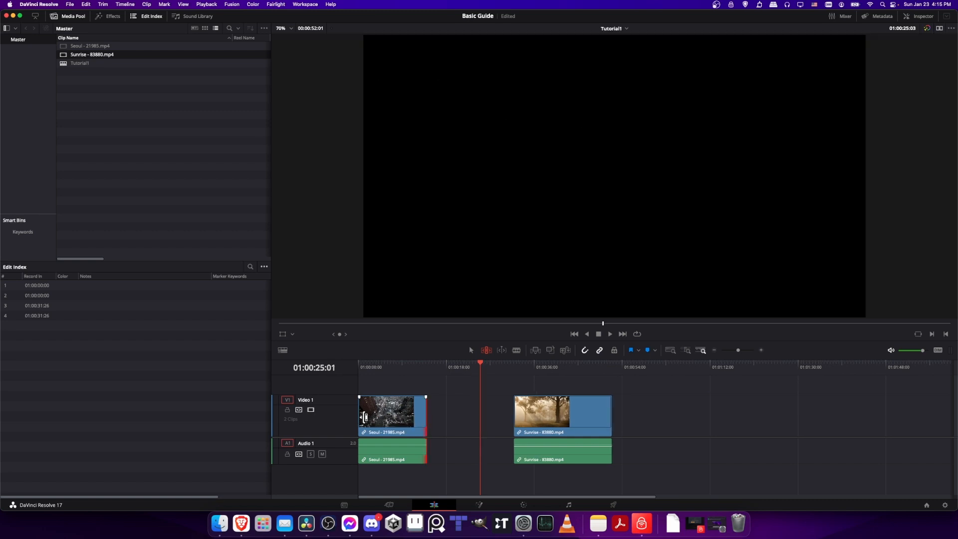
left_click(365, 417)
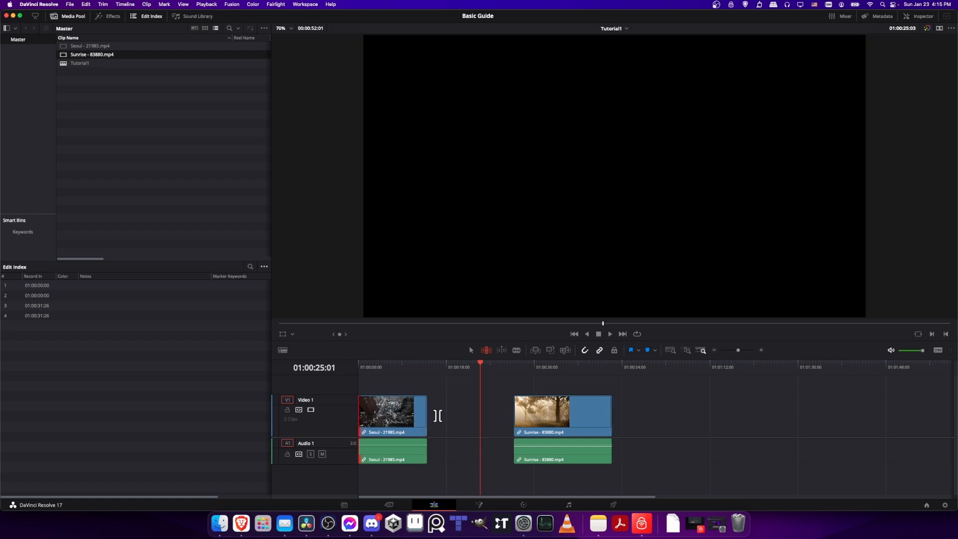
mouse_move(424, 416)
left_mouse_down()
mouse_move(408, 416)
mouse_move(425, 416)
left_mouse_up()
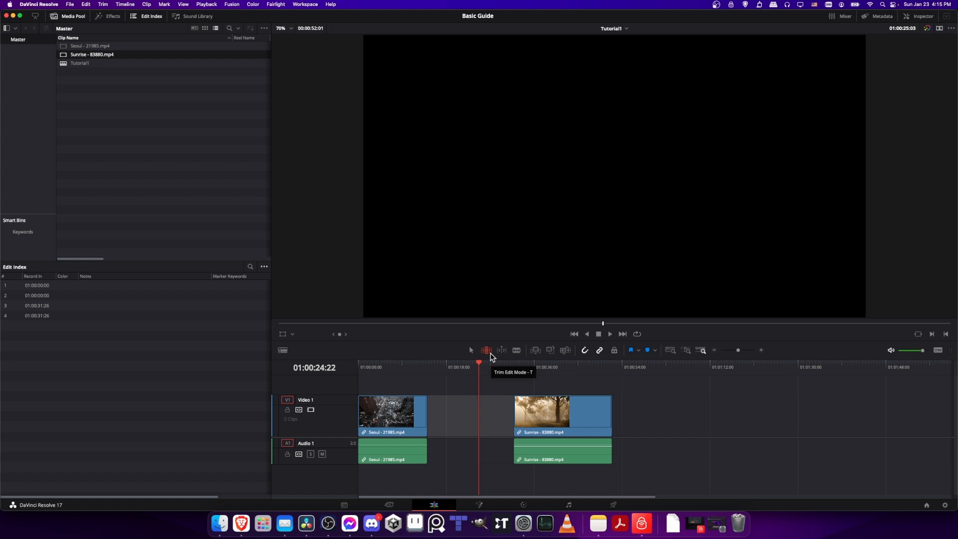
- In selection mode, move the Seoul clip to 01:00:13:00 and, with snapping off, move the Sunrise clip to 01:00:28:06
key("a")
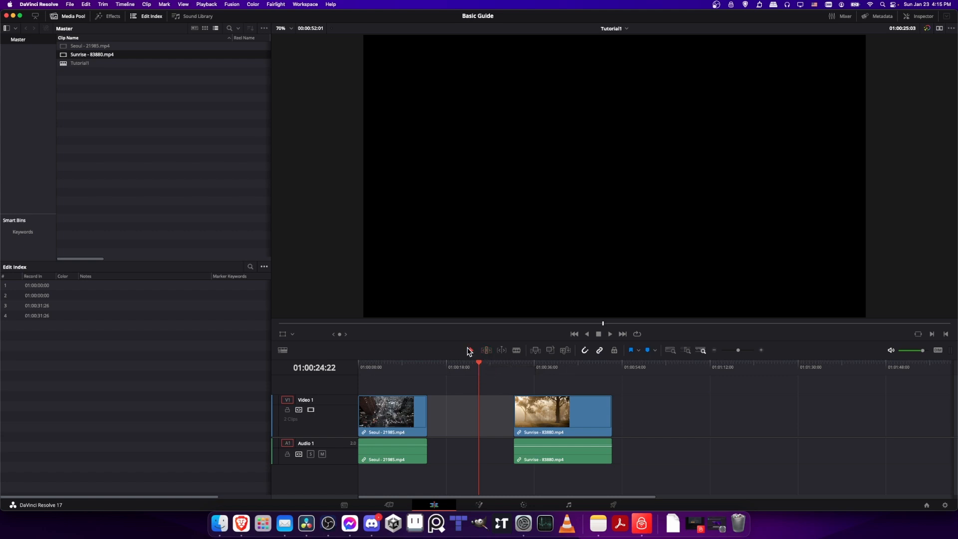
left_click_drag(403, 414, 456, 413)
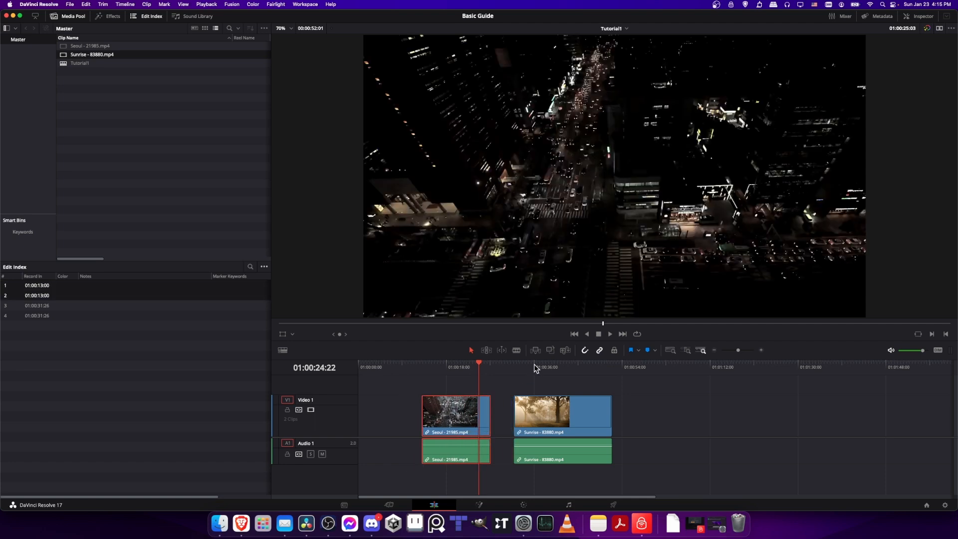
left_click(585, 350)
left_click(569, 415)
mouse_move(569, 416)
left_mouse_down()
mouse_move(534, 415)
mouse_move(561, 414)
mouse_move(540, 412)
mouse_move(550, 412)
left_mouse_up()
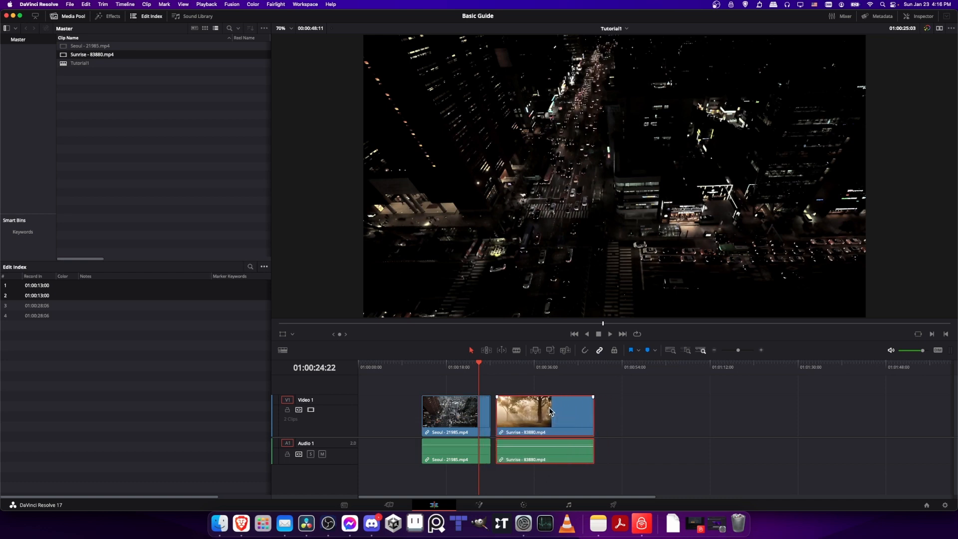
- Turn snapping back on, join the Seoul clip to the start of the Sunrise clip, and move both to the timeline's start
left_click(586, 350)
left_click_drag(468, 427, 621, 476)
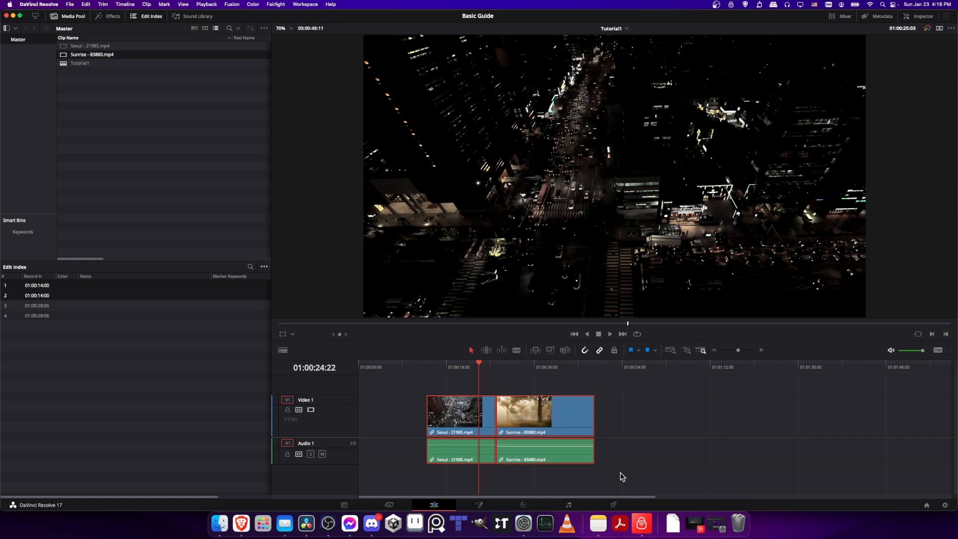
left_click_drag(535, 418, 356, 372)
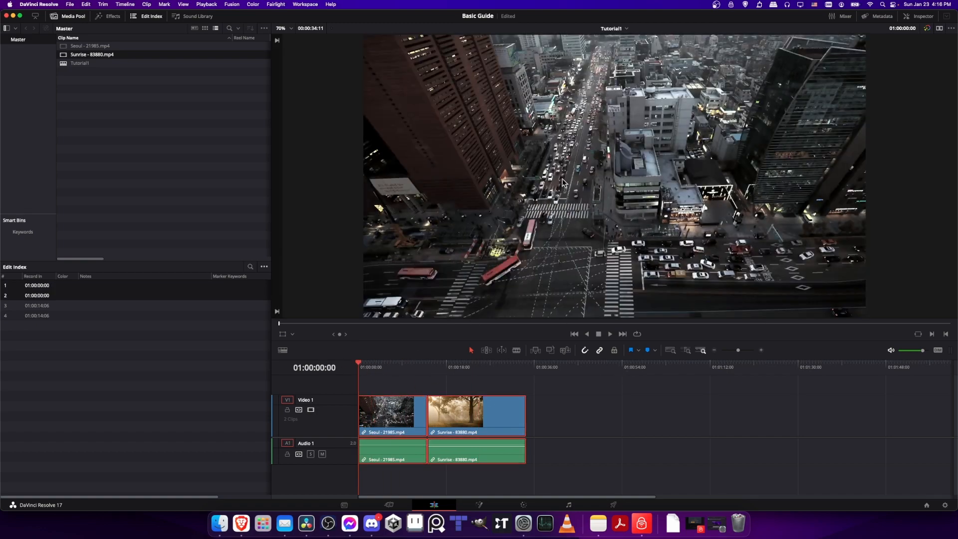
- Play back the timeline from its start and from about 01:00:18:13 within the Sunrise clip
key("space")
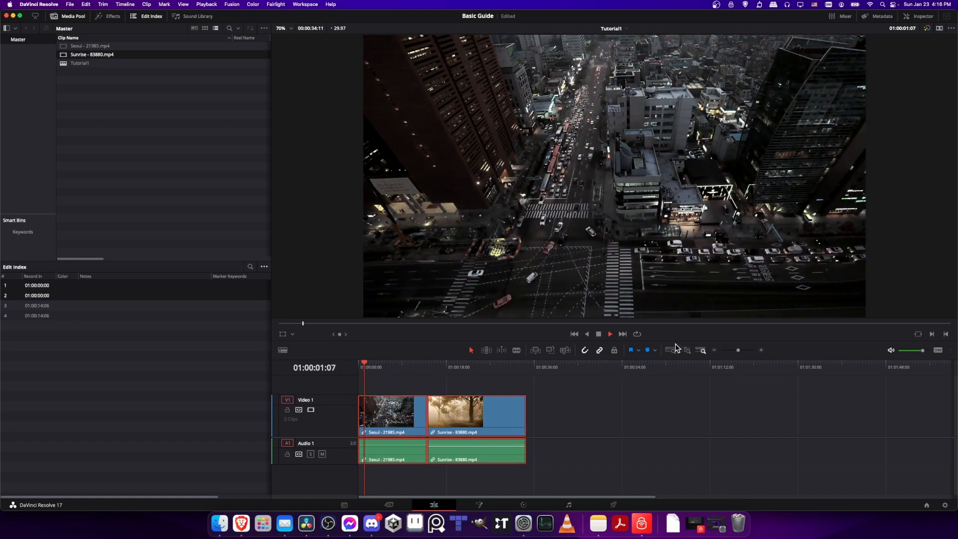
left_click(449, 372)
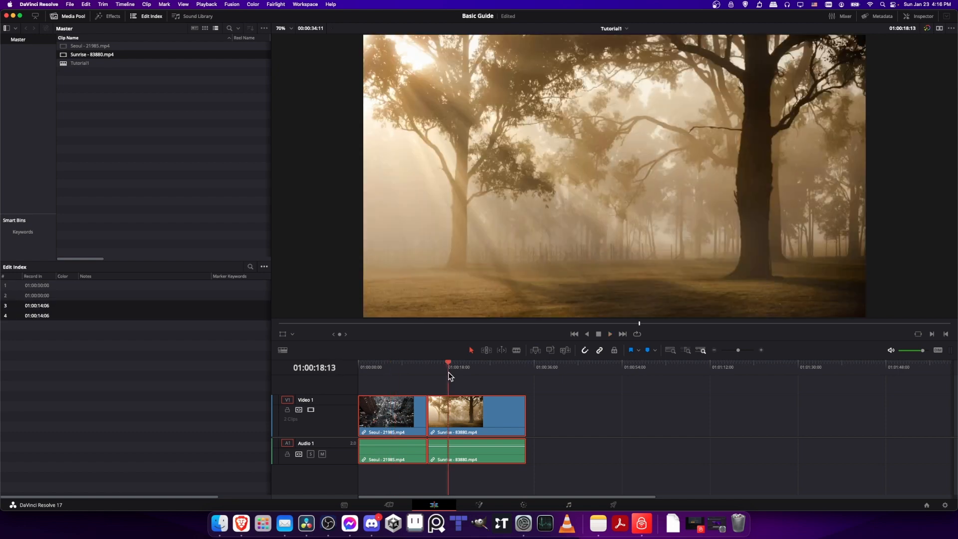
left_click_drag(448, 372, 448, 374)
key("space")
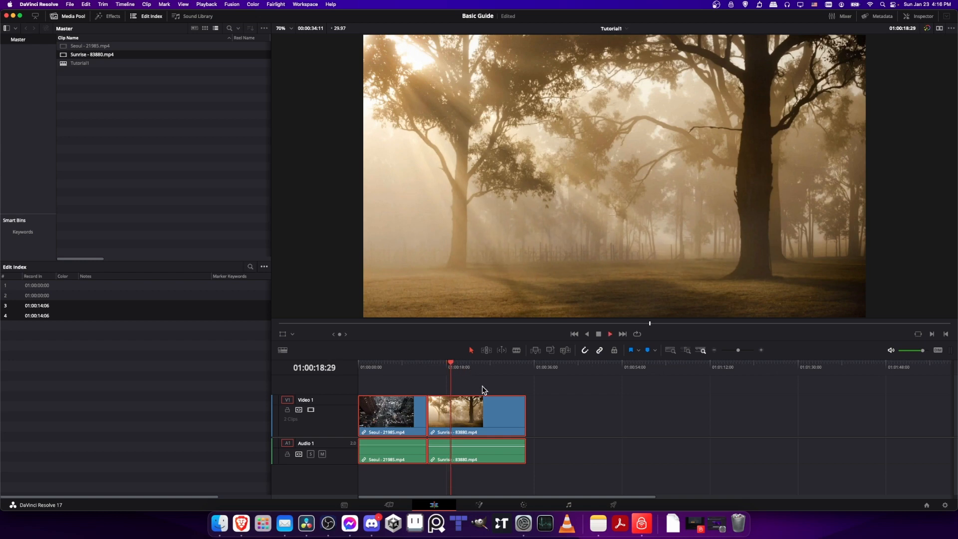
left_click(600, 335)
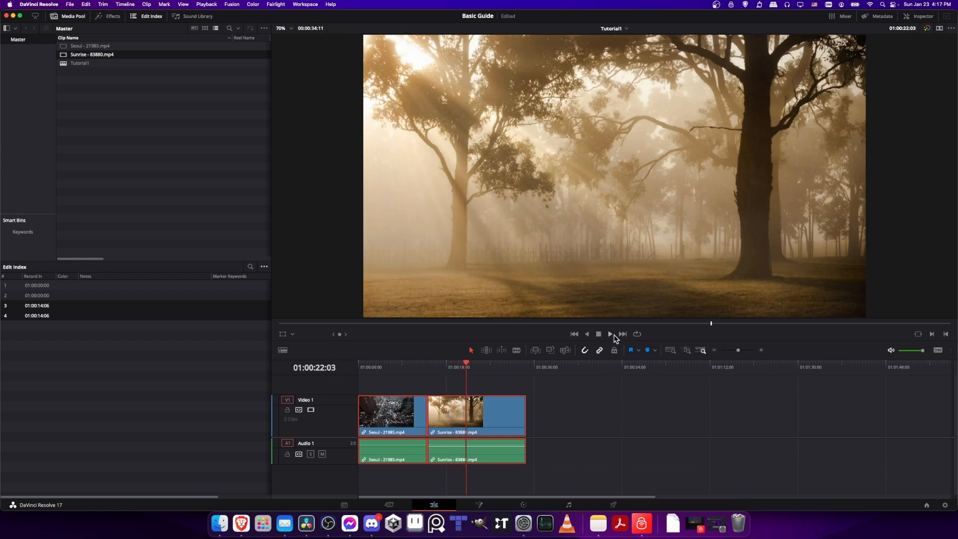
scroll(706, 455, "right", 3)
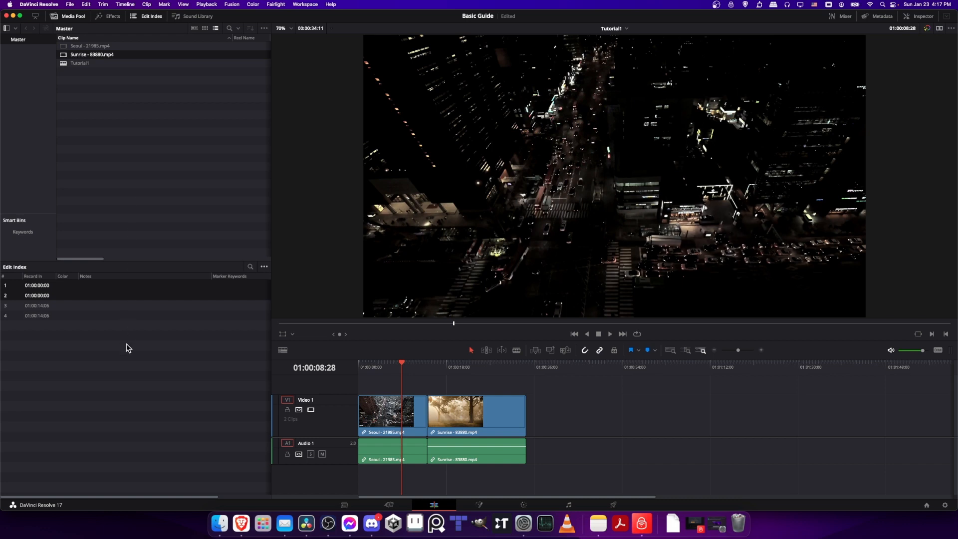
- Hide the Media Pool and Edit Index and show the Inspector for the Seoul clip
left_click(76, 18)
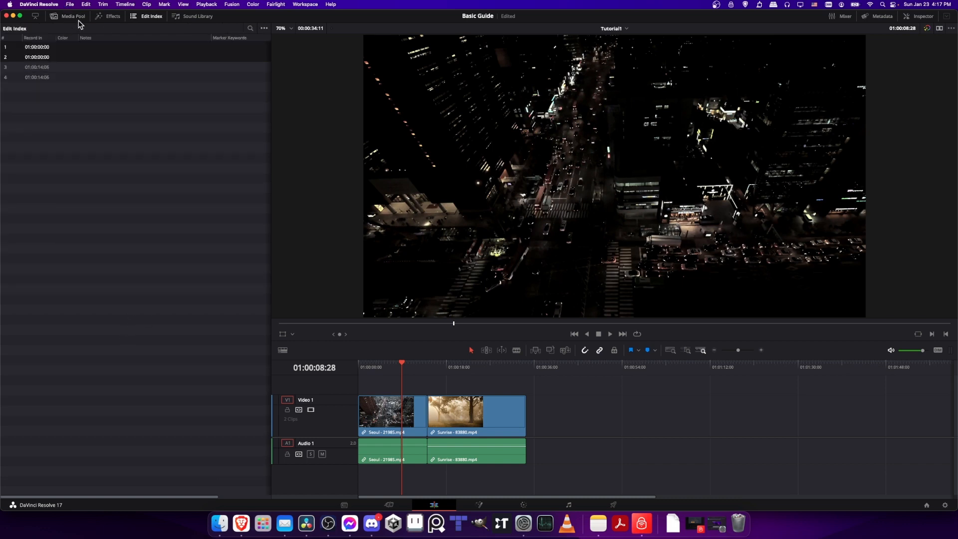
left_click(140, 17)
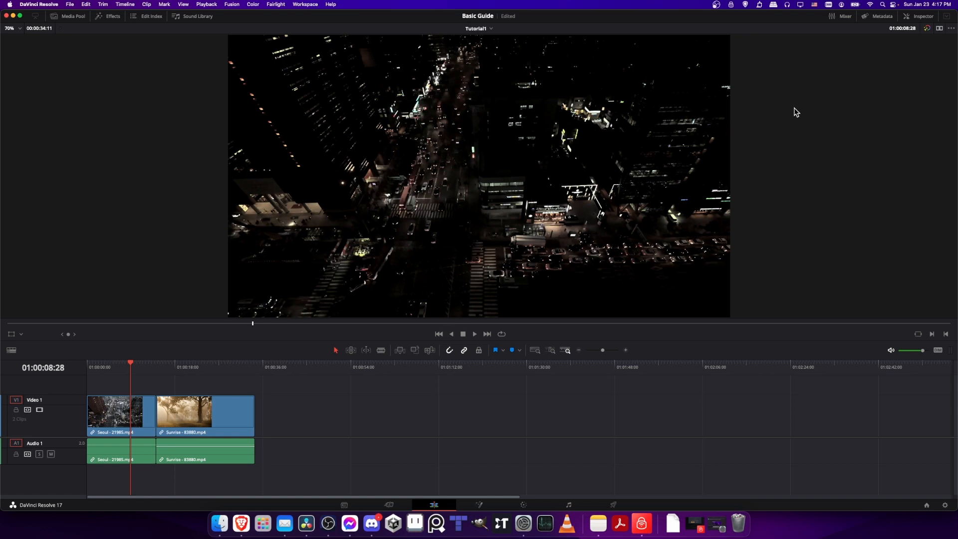
left_click(921, 20)
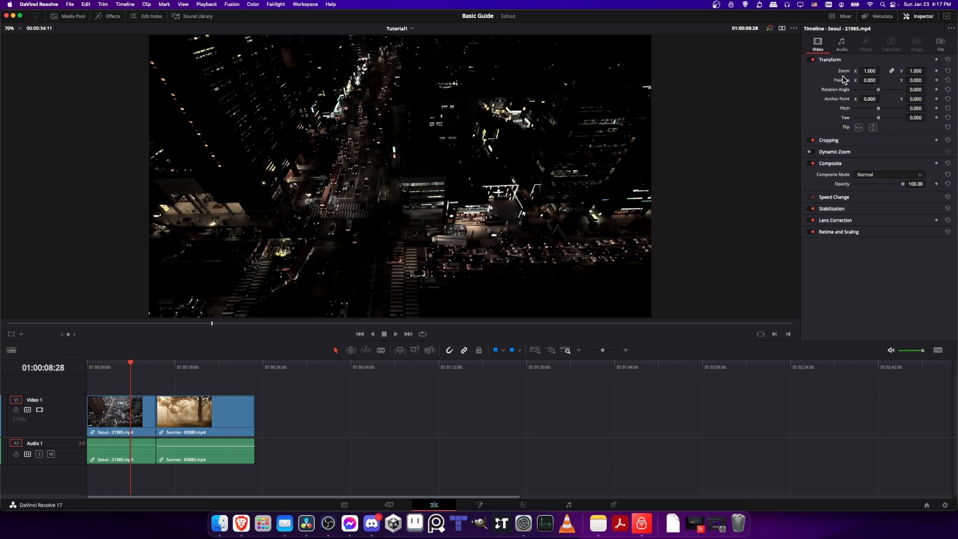
- Examine the Seoul clip's Cropping settings, Composite Mode options, and Speed Change settings
left_click(830, 144)
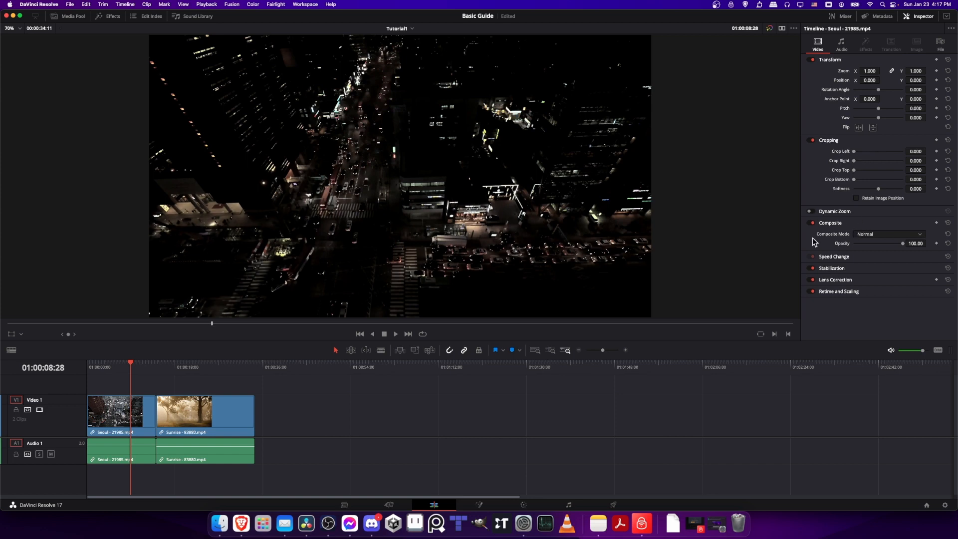
left_click(892, 234)
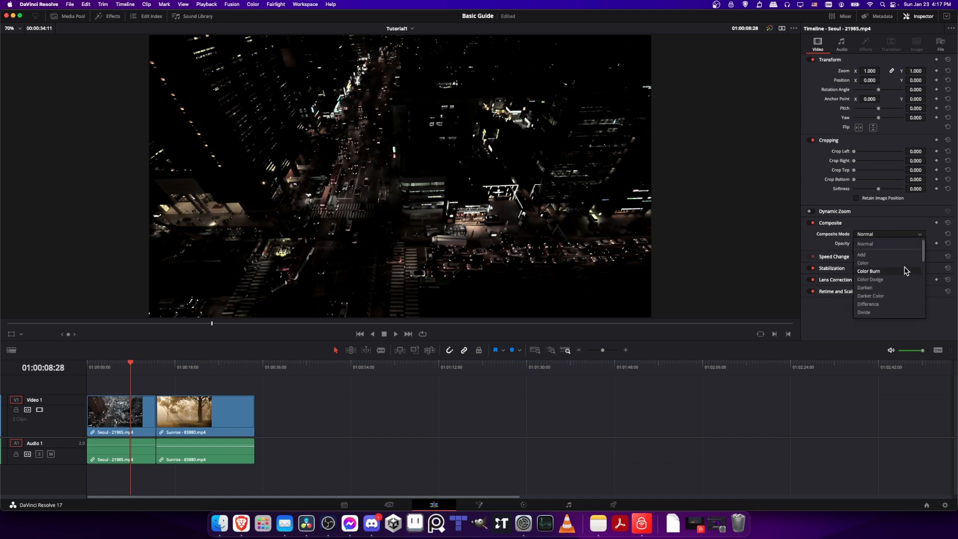
left_click(842, 257)
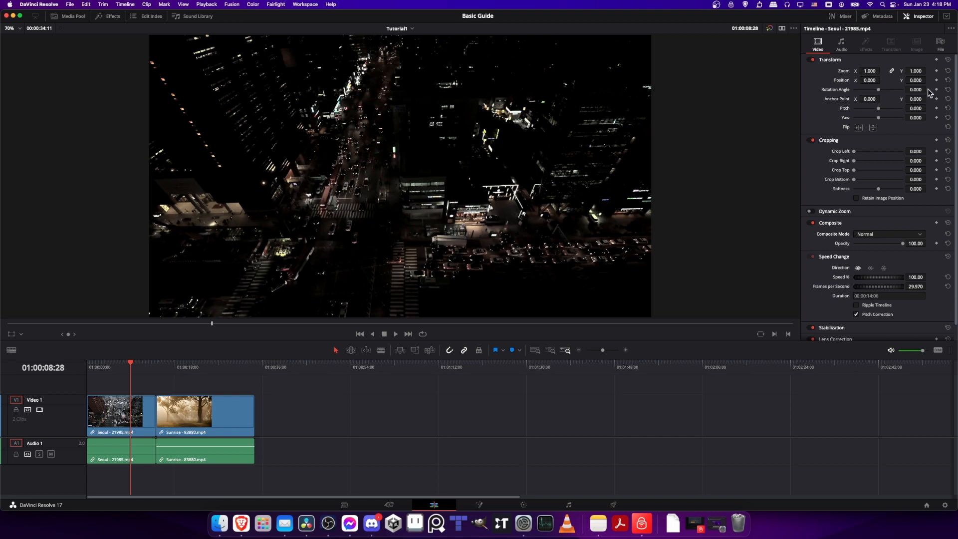
- Play the opening moments of the Seoul clip from the timeline's start and stop playback
left_click(88, 372)
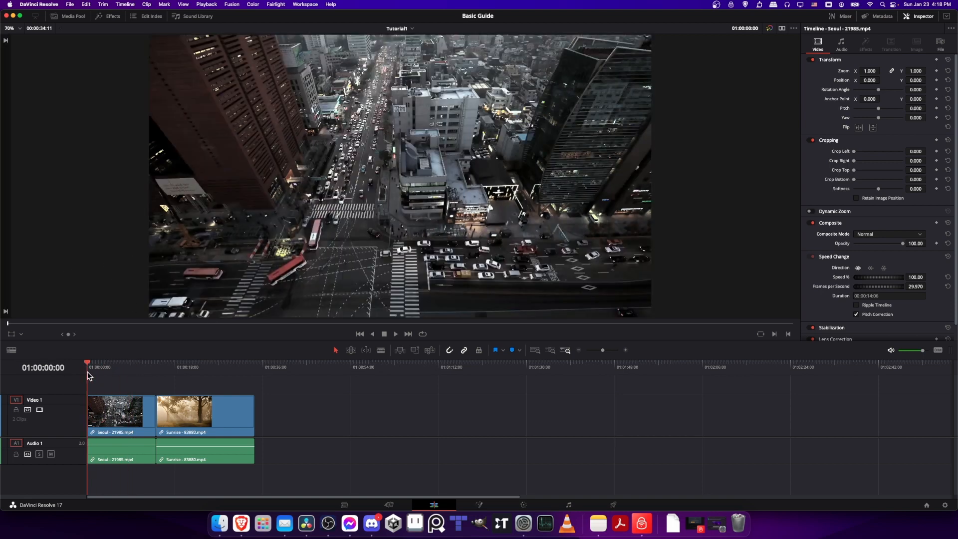
key("space")
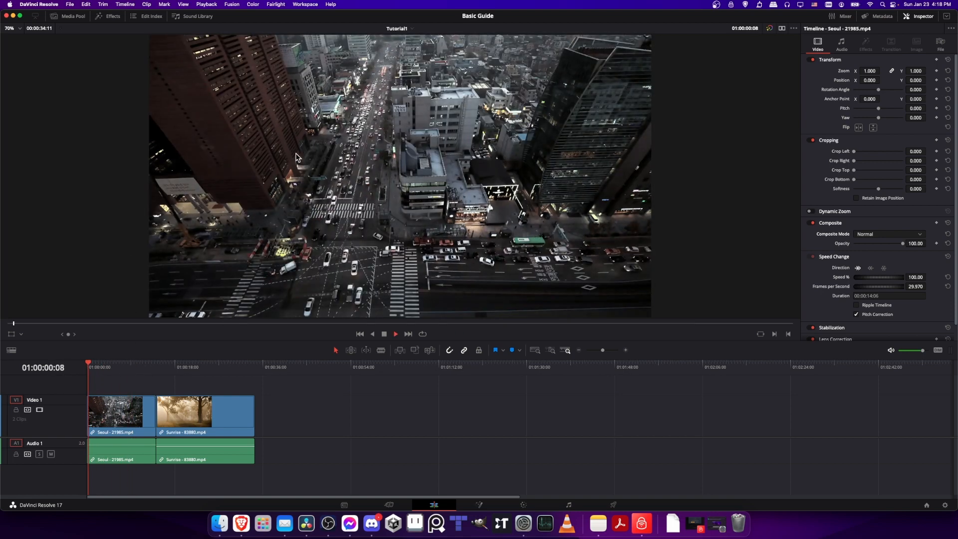
key("space")
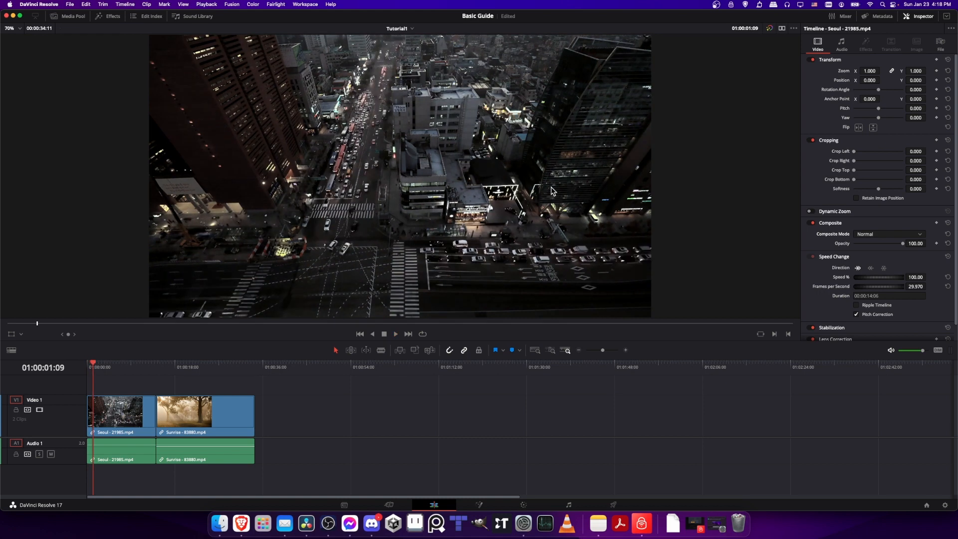
- Keyframe the Seoul clip's zoom at 01:00:03:06, set it to 1.220 at 01:00:06:10, and play back the animation
left_click(102, 367)
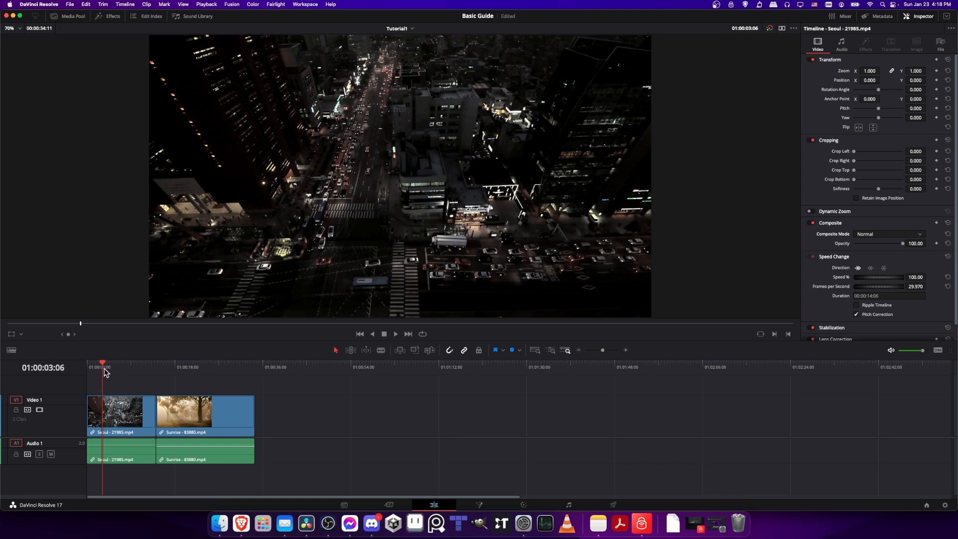
left_click(936, 71)
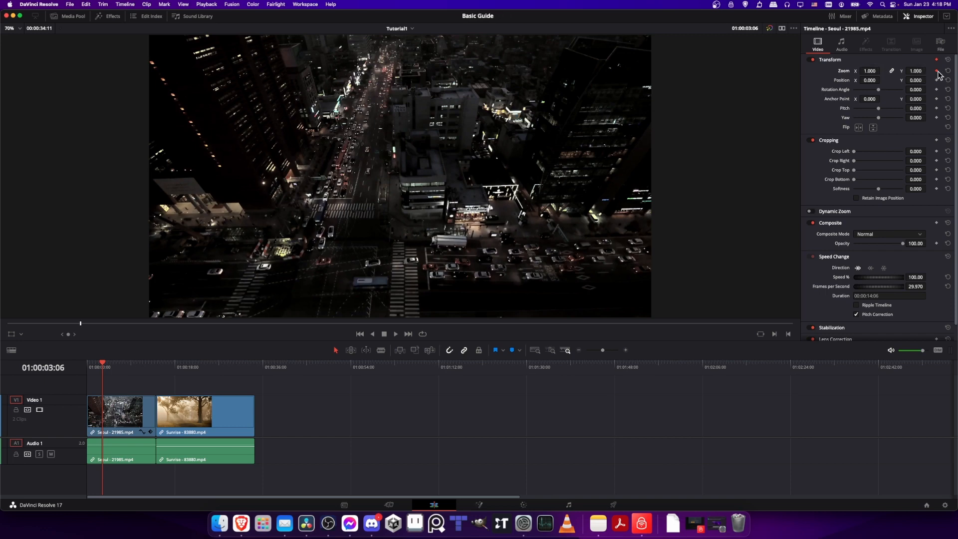
left_click_drag(113, 364, 118, 368)
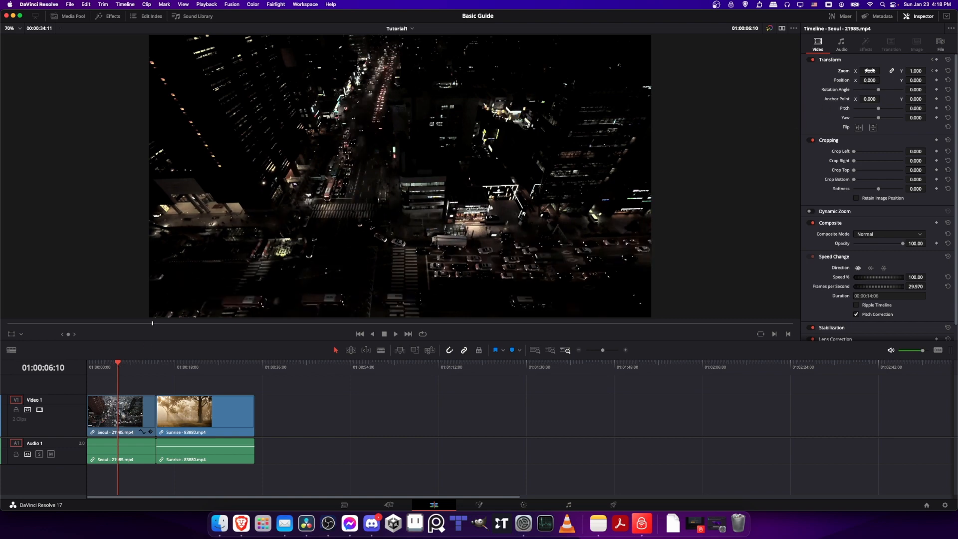
left_click_drag(870, 70, 883, 70)
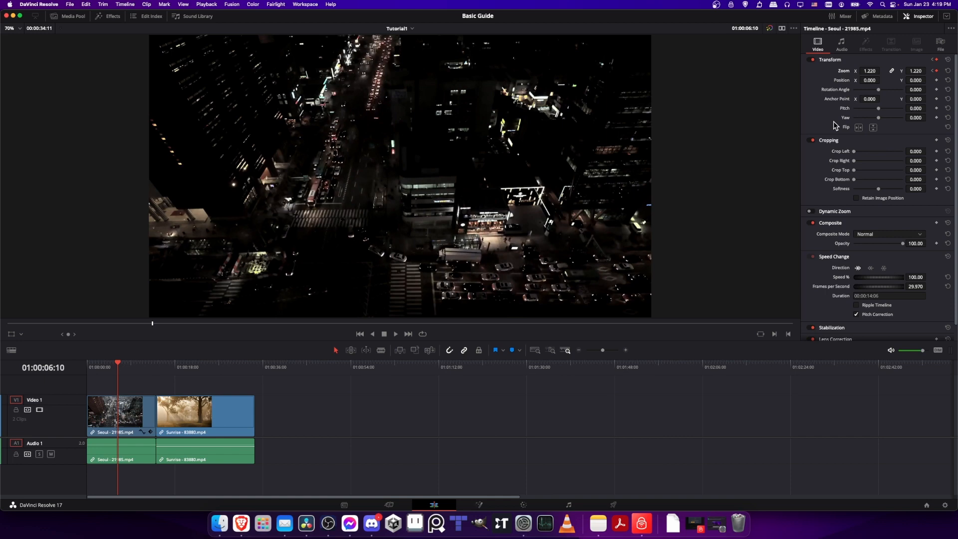
left_click_drag(109, 367, 99, 370)
key("space")
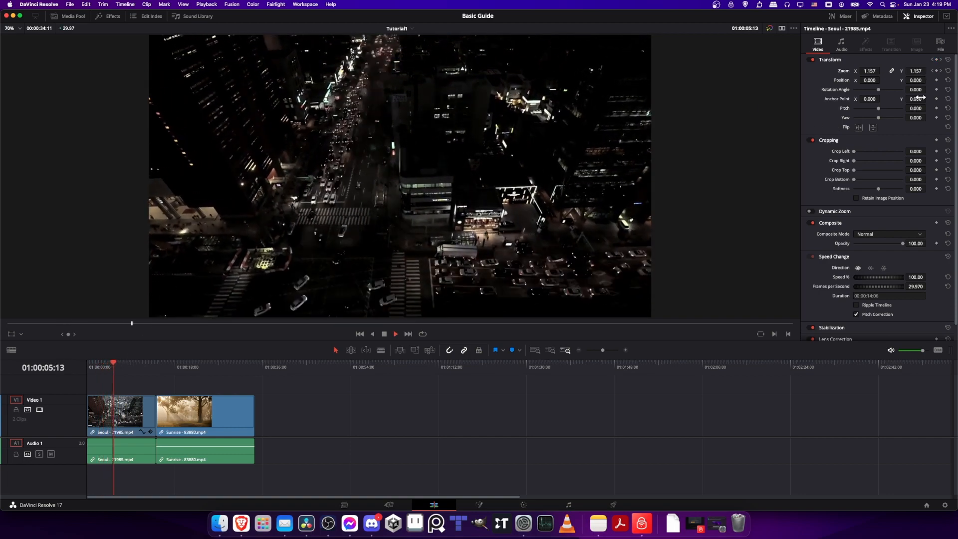
- Expand the Seoul clip's Transform keyframe track and set its zoom to 1.450 at the 01:00:06:10 keyframe
key("space")
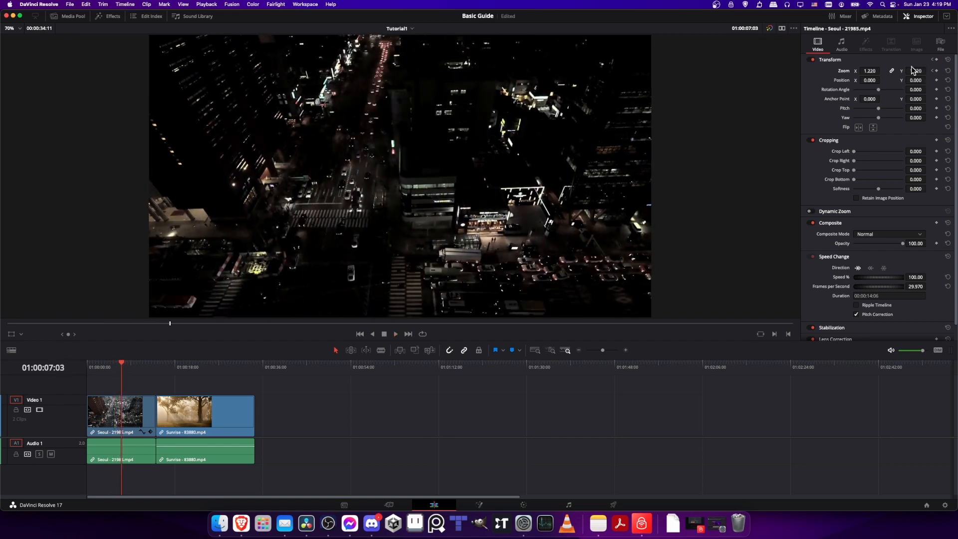
left_click(151, 432)
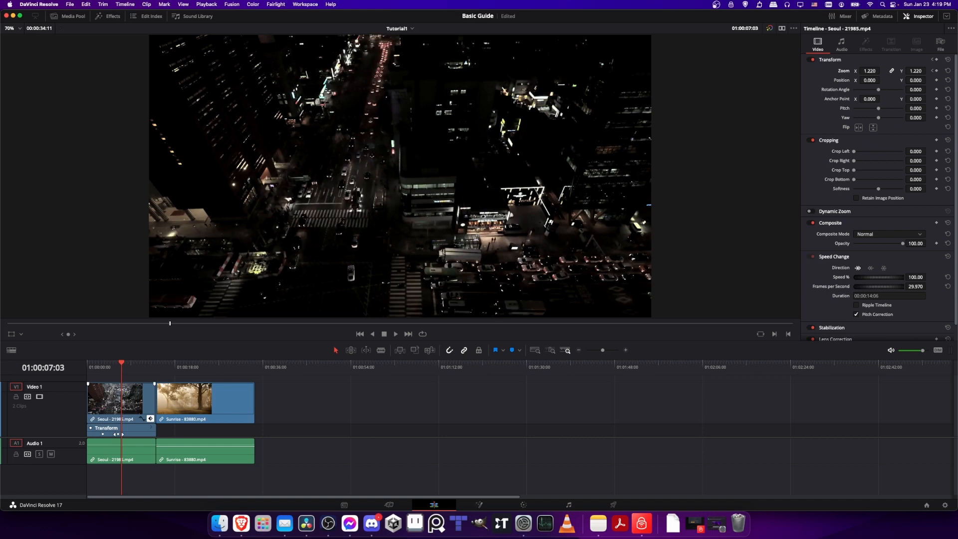
mouse_move(130, 360)
left_mouse_down()
mouse_move(137, 366)
mouse_move(124, 373)
left_mouse_up()
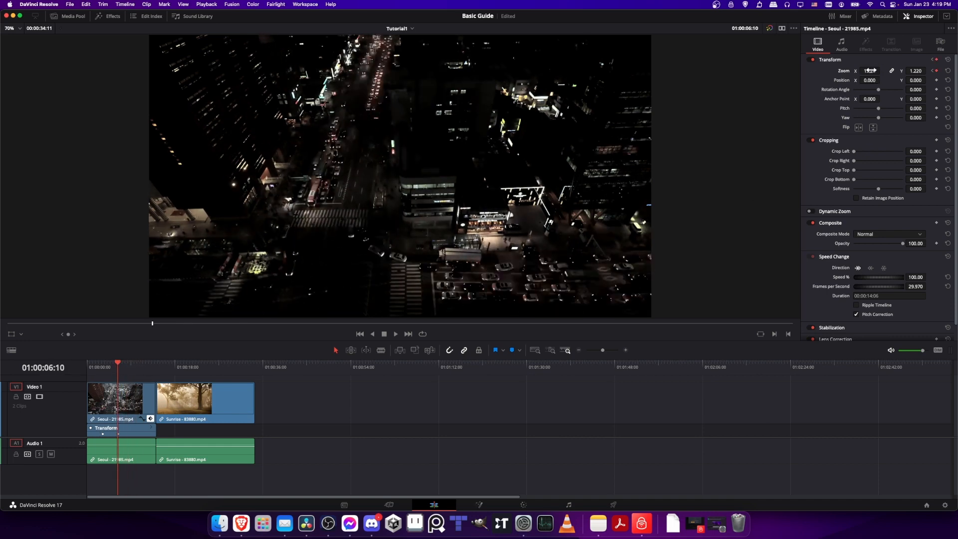
left_click_drag(871, 71, 882, 71)
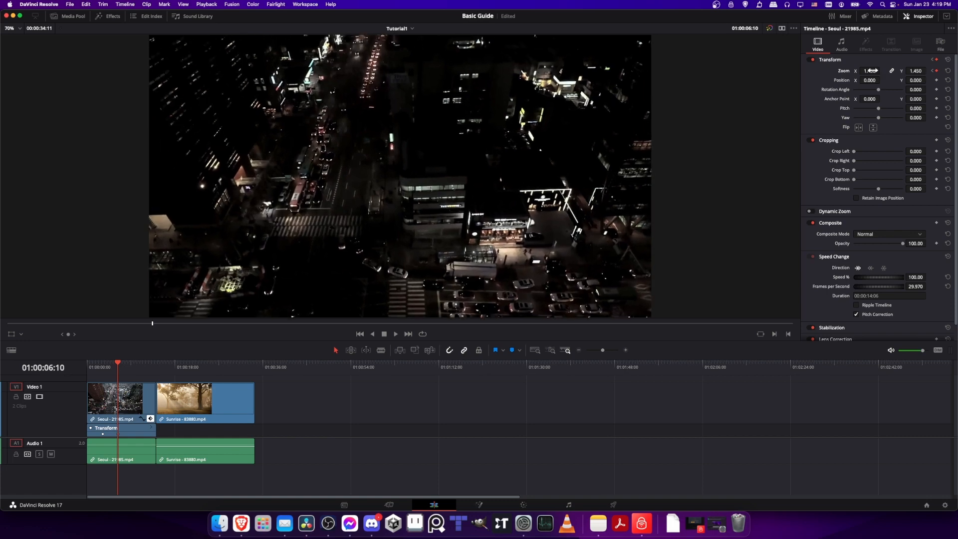
- Shift the Seoul clip's second zoom keyframe to 01:00:07:21 and play the animation from 01:00:03:06
left_click(179, 366)
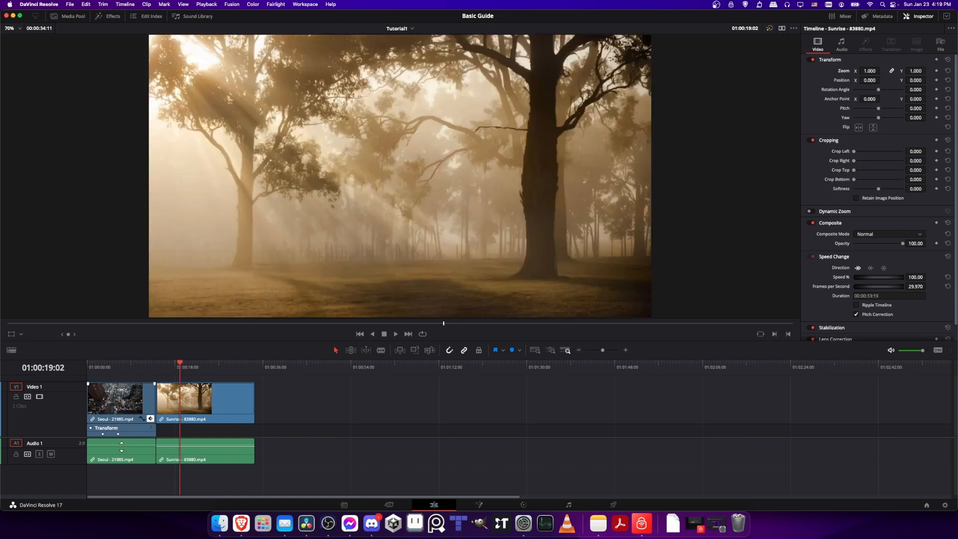
left_click_drag(118, 433, 128, 433)
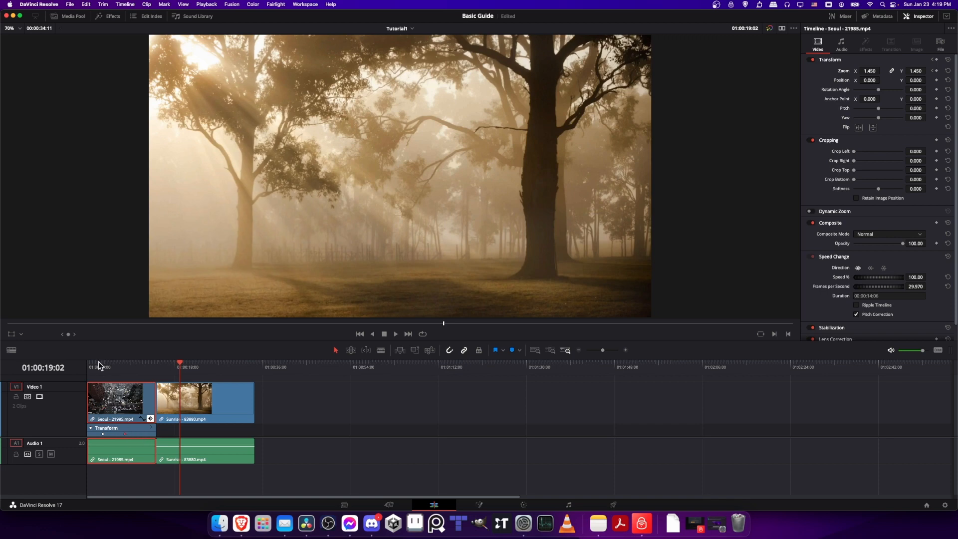
left_click(103, 362)
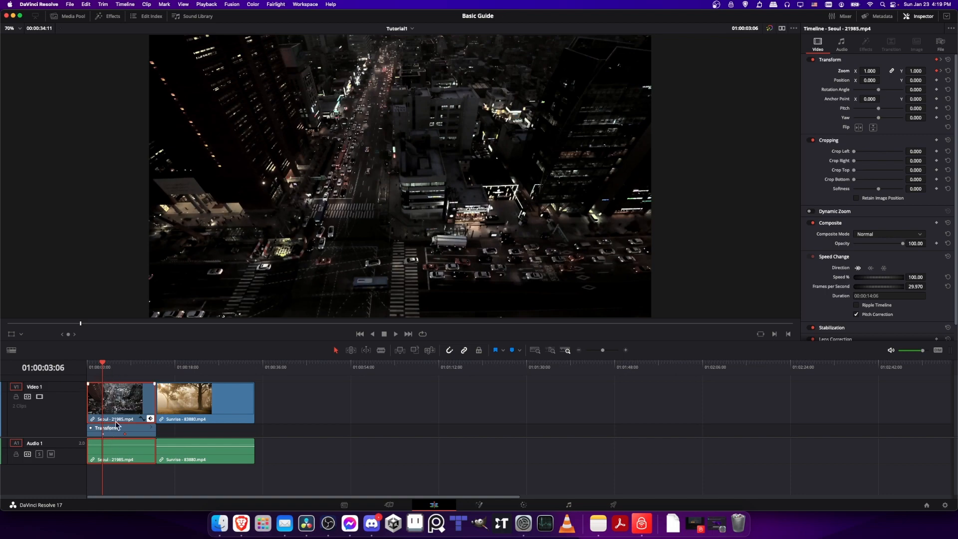
key("space")
- Keyframe the Seoul clip's Position X at -462.000 at 01:00:07:21 and play back the animation
left_click(124, 364)
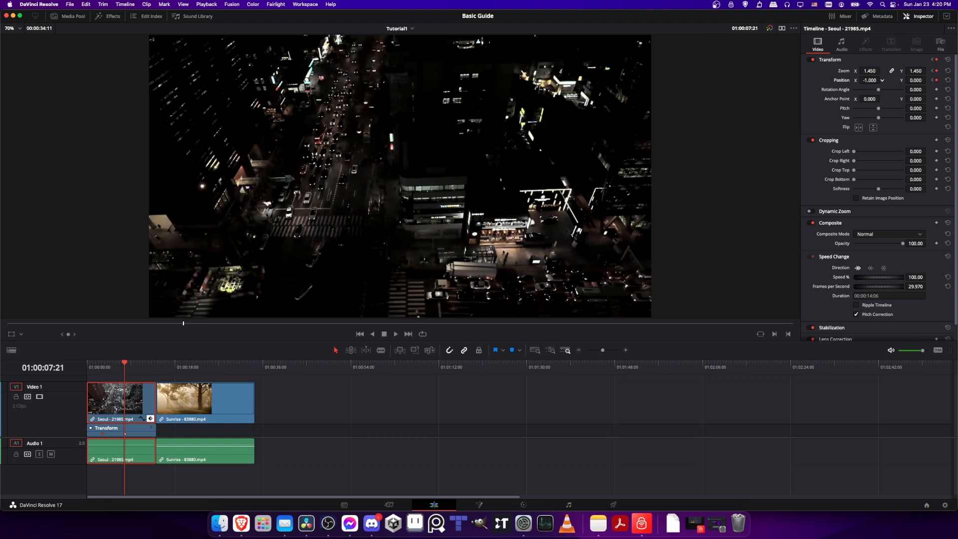
left_click_drag(870, 81, 640, 80)
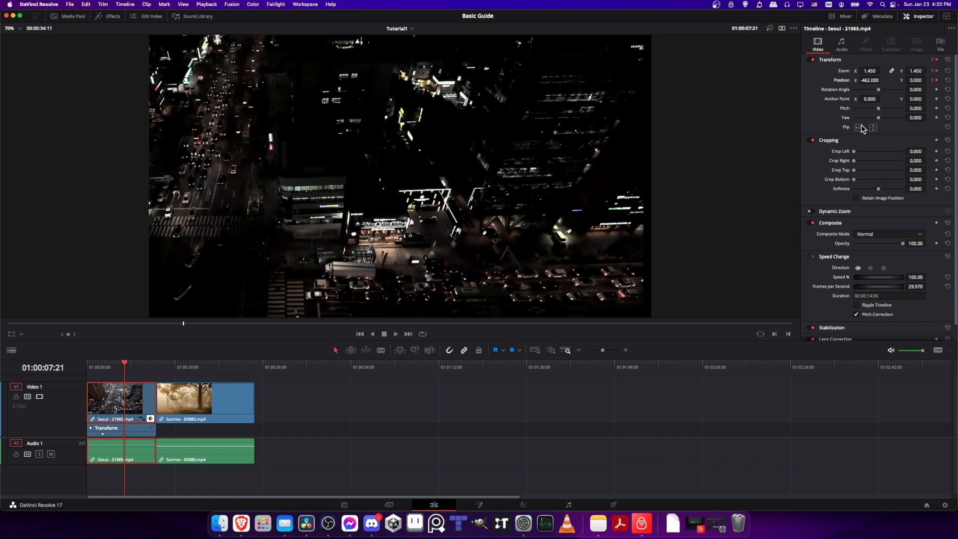
left_click(99, 371)
key("space")
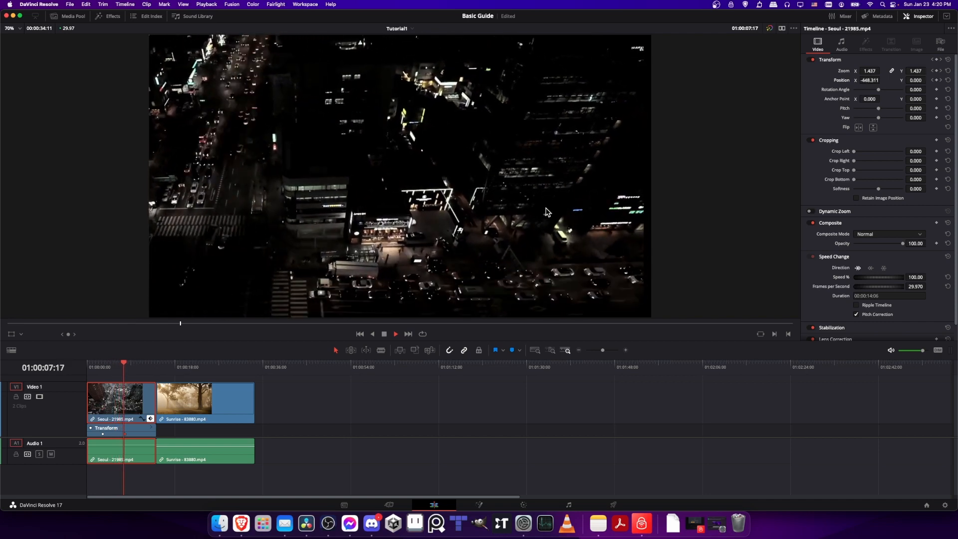
key("space")
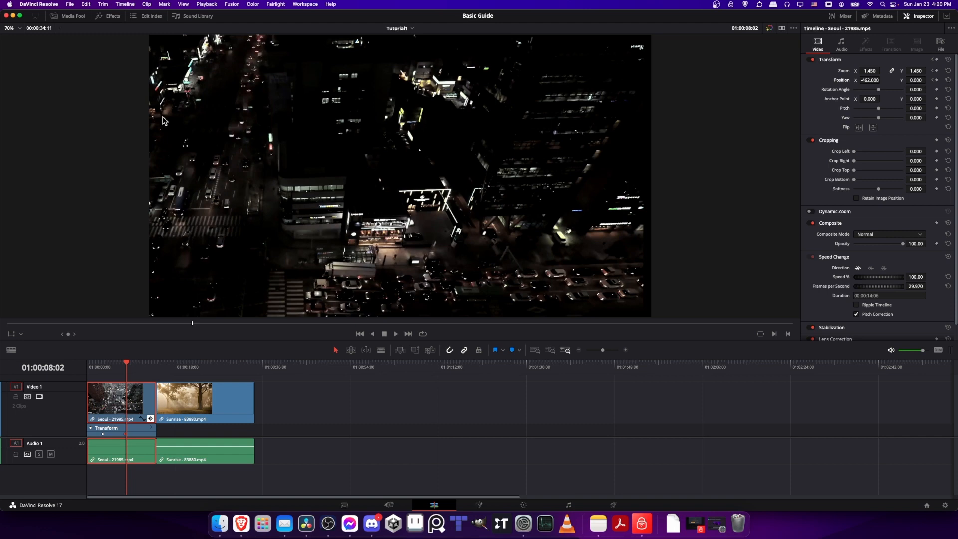
- Add a second Seoul clip on Video 1 at about 01:00:47:02, leaving a gap after the Sunrise clip, and hide the Media Pool
left_click(70, 16)
left_click(94, 45)
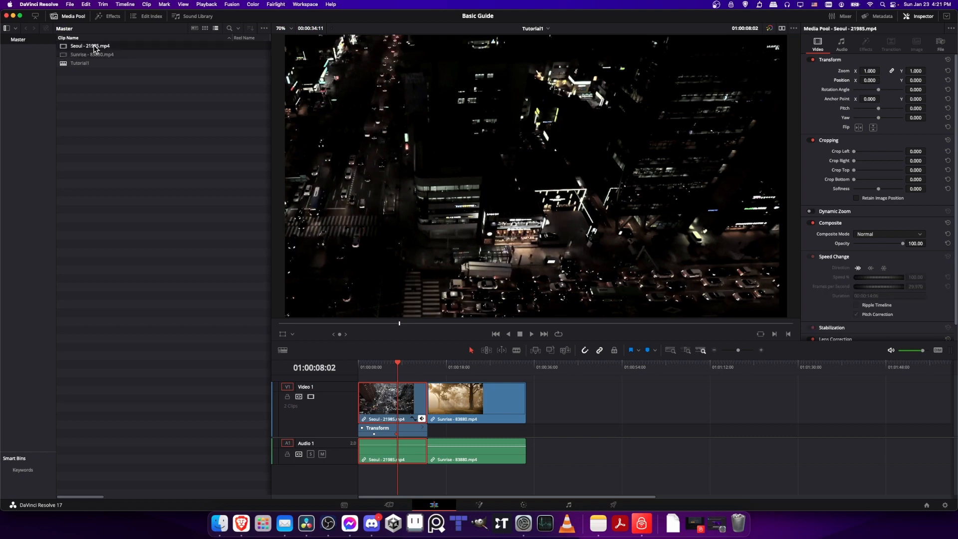
left_click_drag(93, 48, 600, 394)
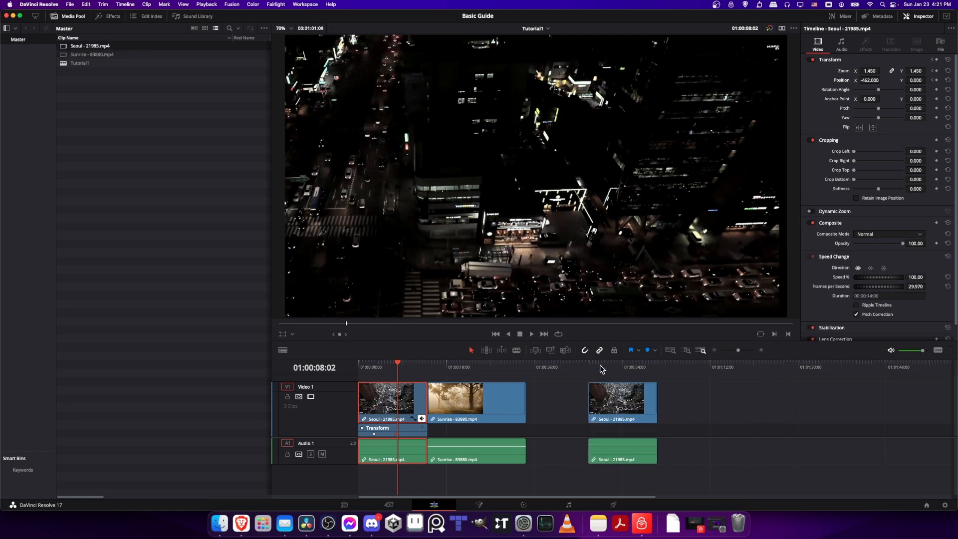
left_click(600, 369)
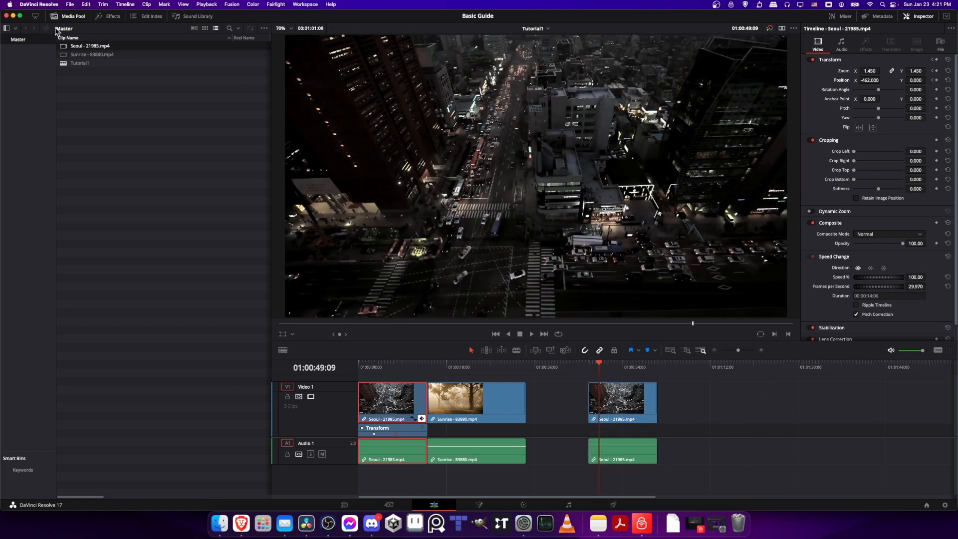
left_click(71, 14)
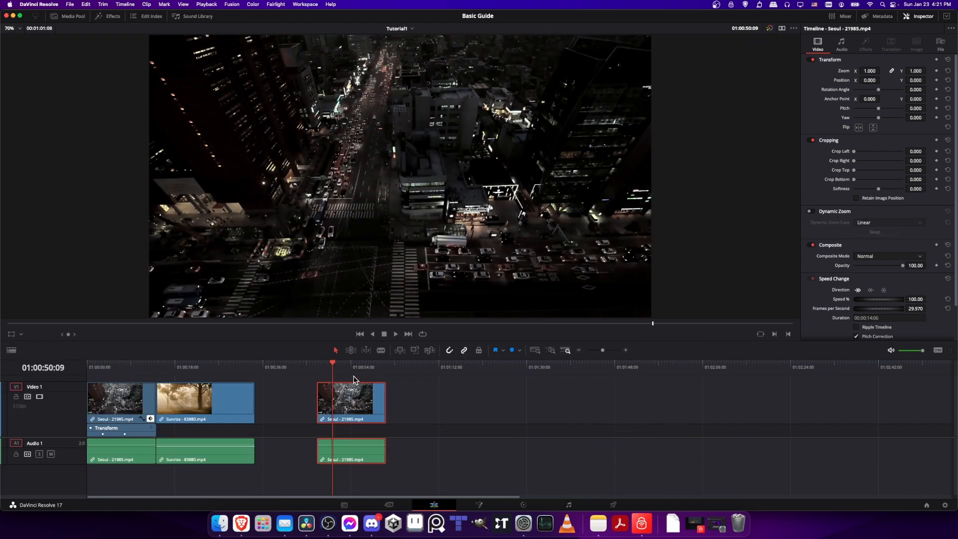
- Enable Dynamic Zoom on the second Seoul clip and display the Dynamic Zoom overlay in the viewer
left_click(810, 212)
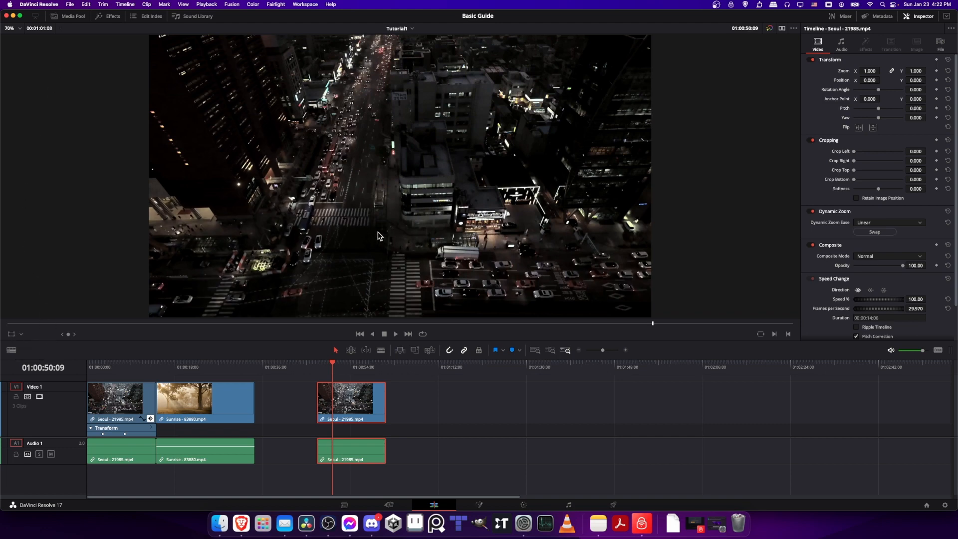
left_click(22, 335)
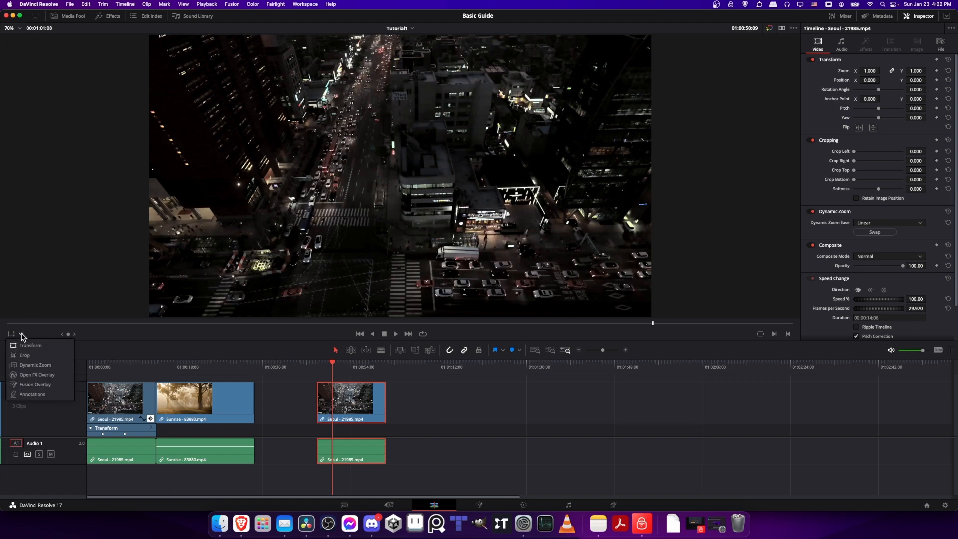
left_click(34, 366)
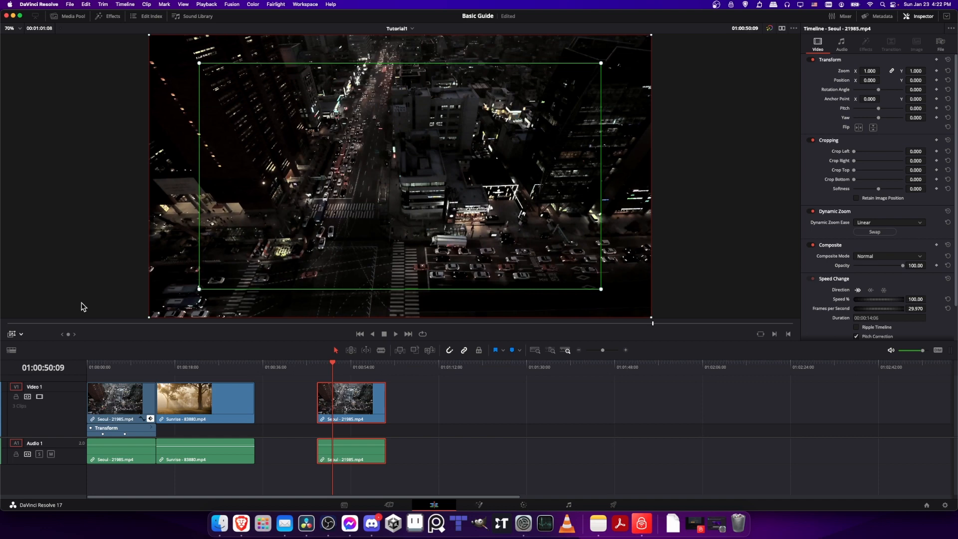
- At 01:00:50:00, fit the green Dynamic Zoom frame into the image's lower-left corner and shrink the red frame into its upper-right corner
key("Left")
key("Left")
key("Left")
key("Left")
key("Left")
key("Left")
key("Left")
key("Left")
key("Left")
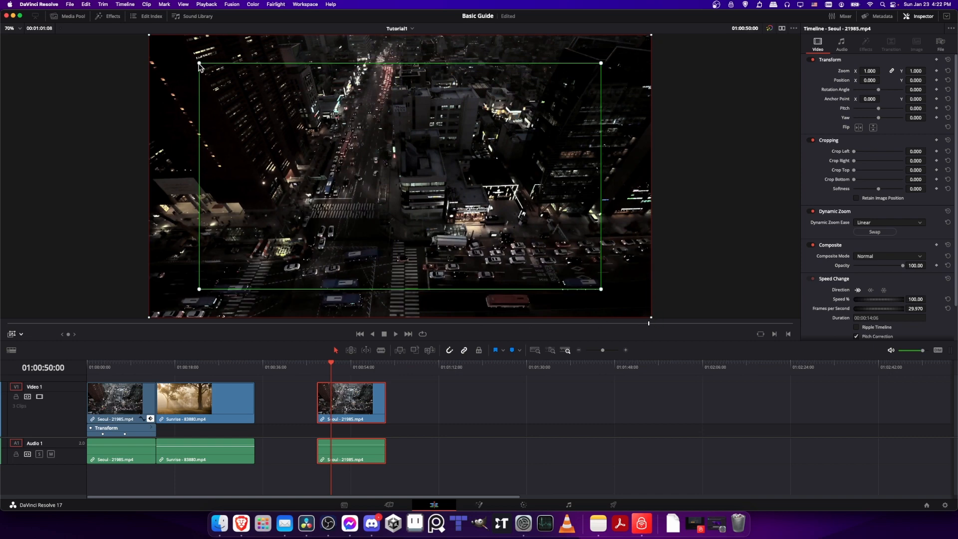
left_click_drag(200, 63, 175, 72)
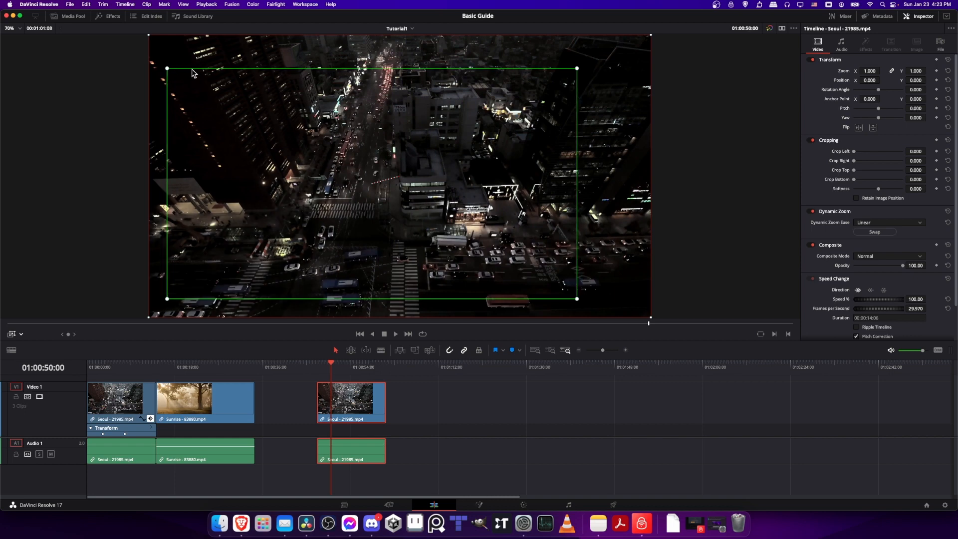
left_click_drag(194, 73, 174, 90)
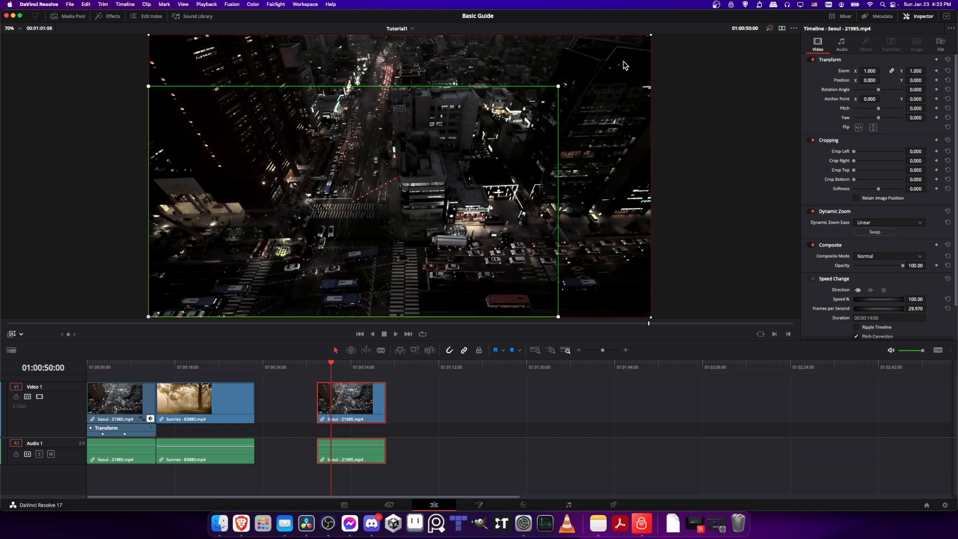
mouse_move(651, 36)
left_mouse_down()
mouse_move(612, 80)
mouse_move(587, 70)
mouse_move(640, 40)
left_mouse_up()
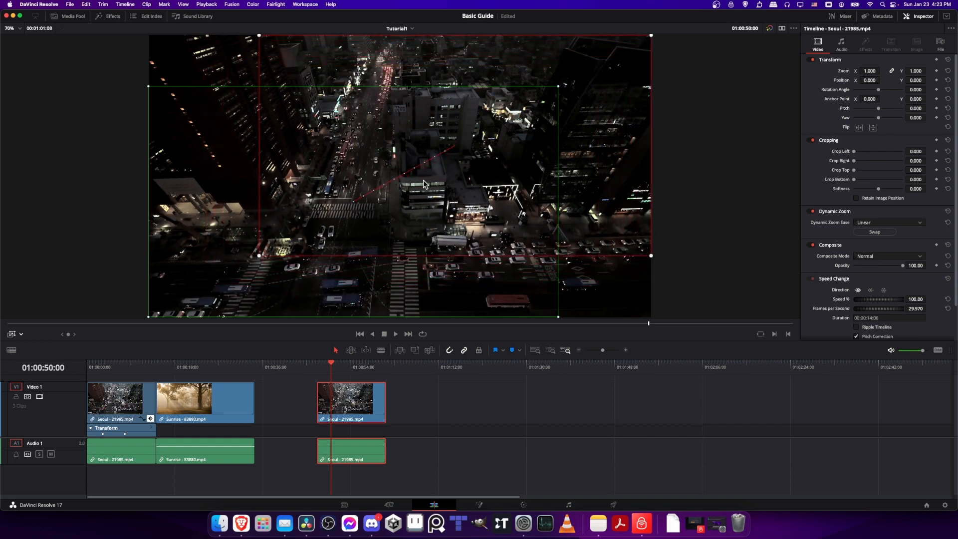
left_click(157, 90)
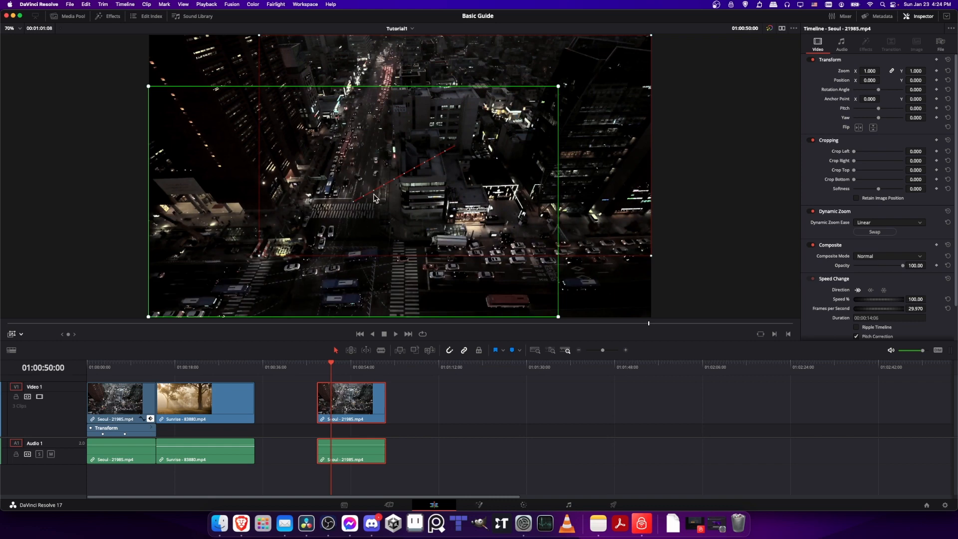
- Preview the dynamic zoom from the second Seoul clip's start and split the clip at 01:00:54:22
left_click(318, 369)
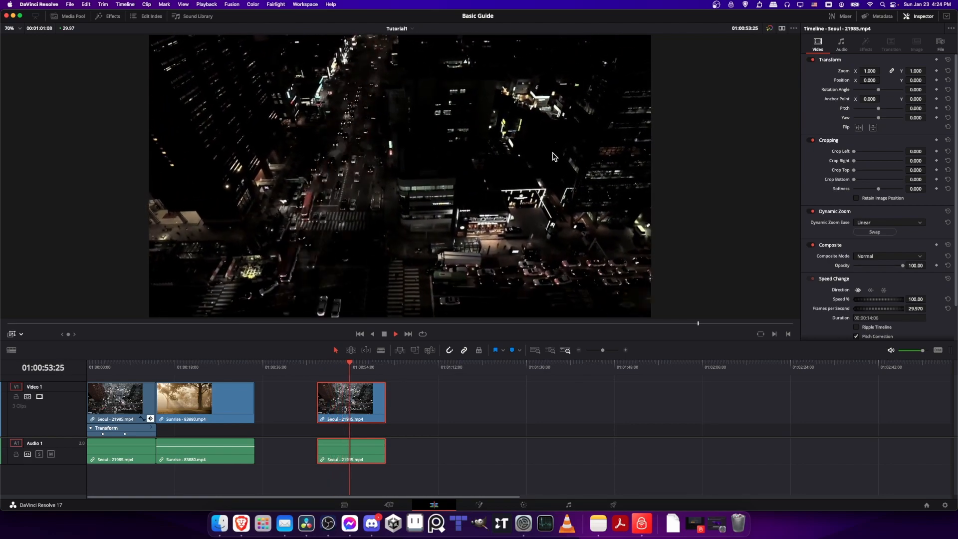
key("space")
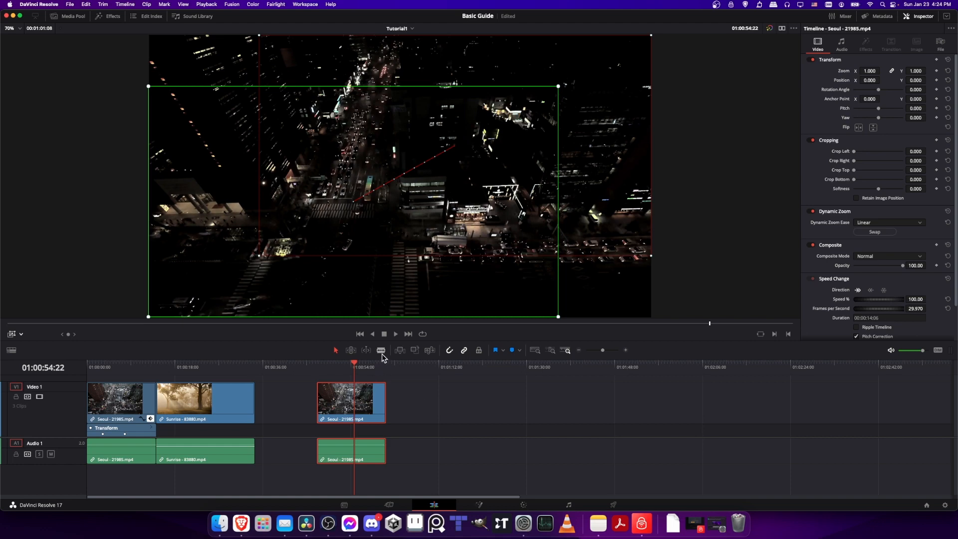
key("super+b")
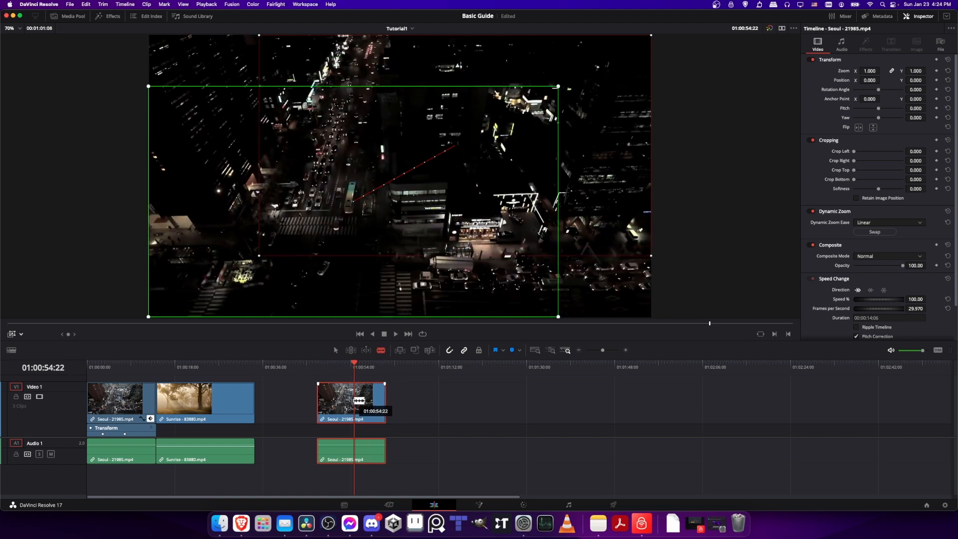
key("a")
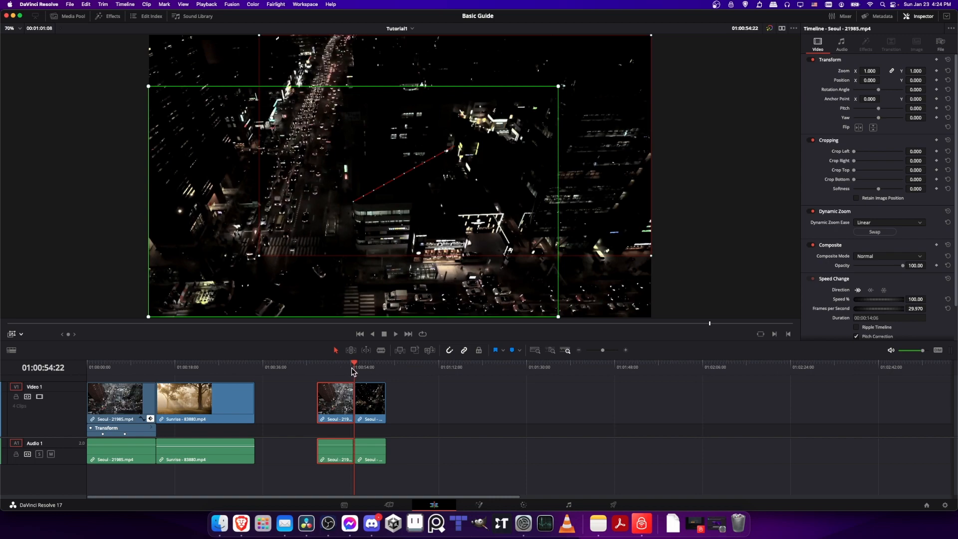
- Play both halves of the split Seoul clip from 01:00:47:02 to compare their dynamic zoom
left_click_drag(351, 368, 321, 368)
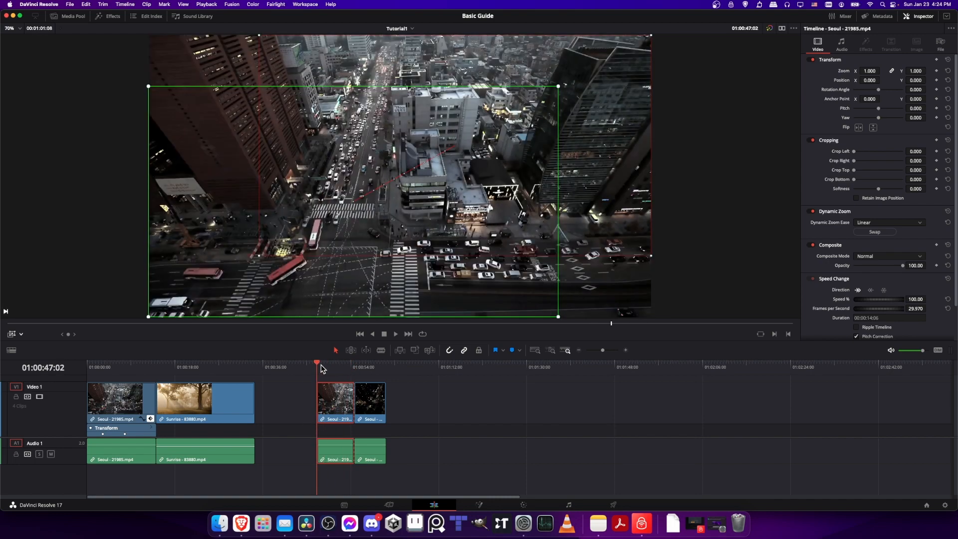
key("space")
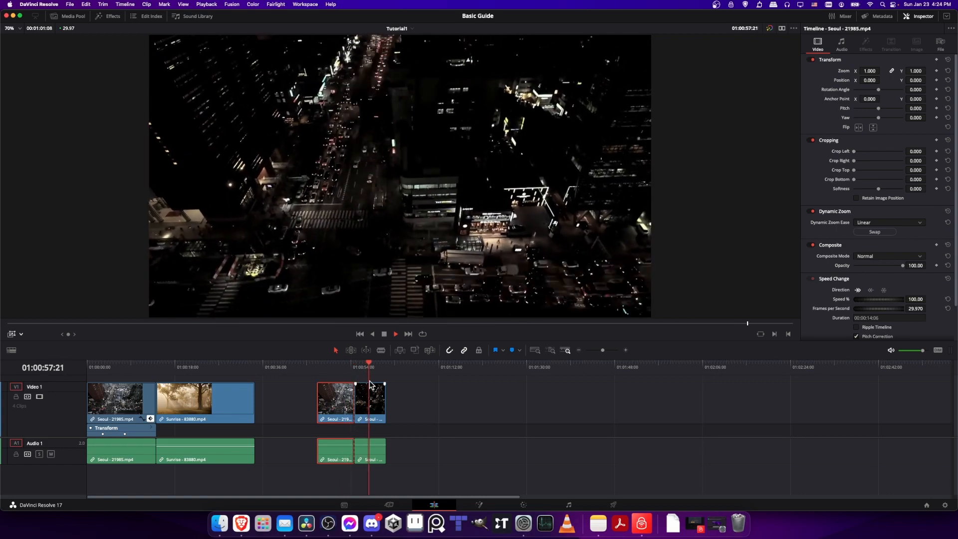
left_click(356, 363)
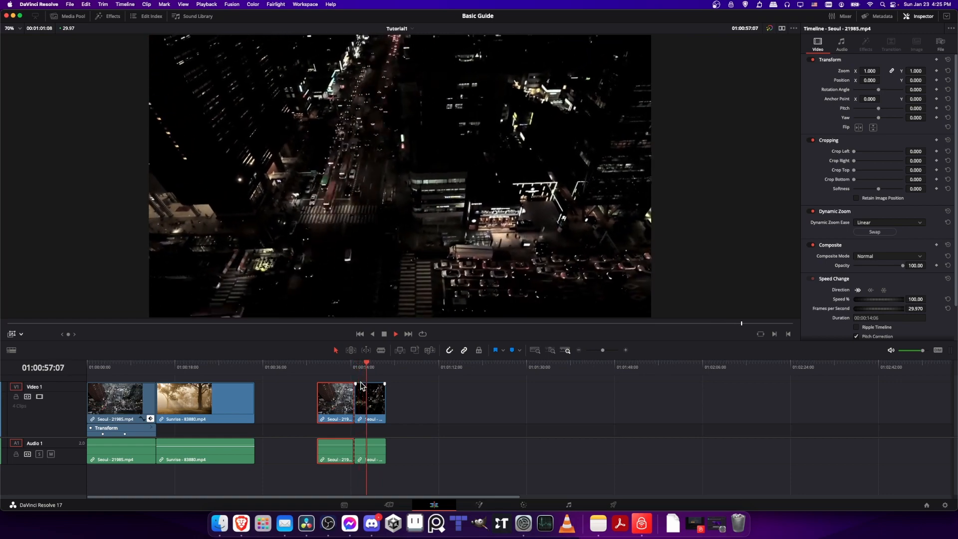
key("space")
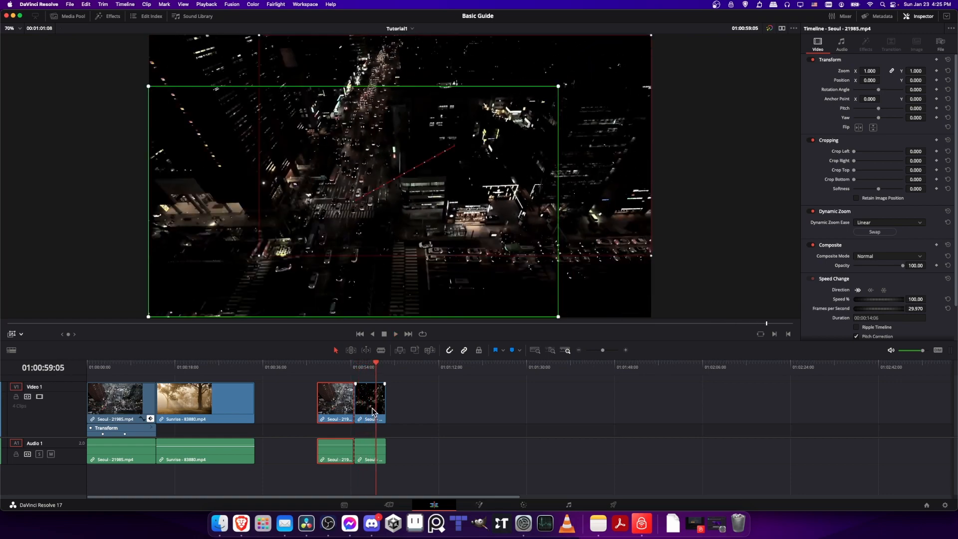
- Turn off Dynamic Zoom for the latter half of the split Seoul clip and move the playhead back to the cut
left_click(373, 413)
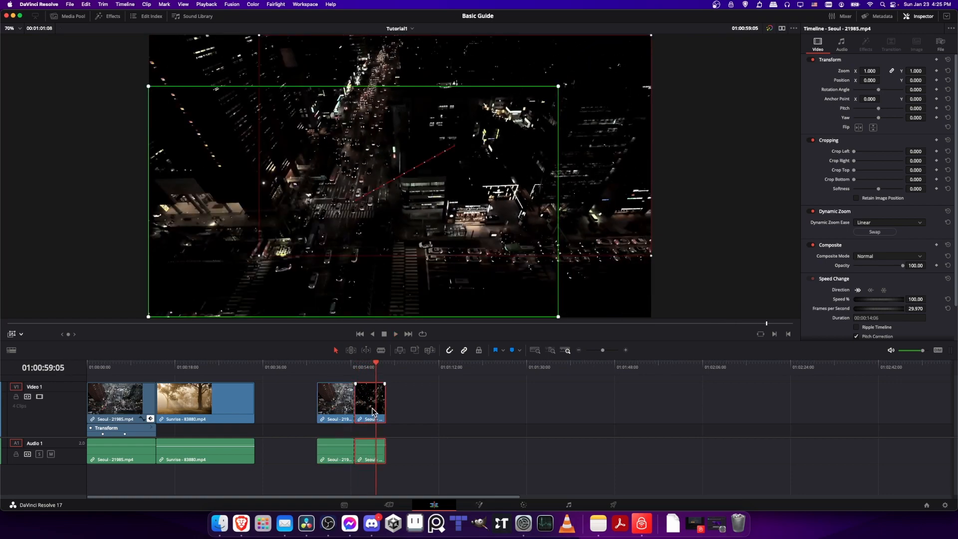
left_click(811, 212)
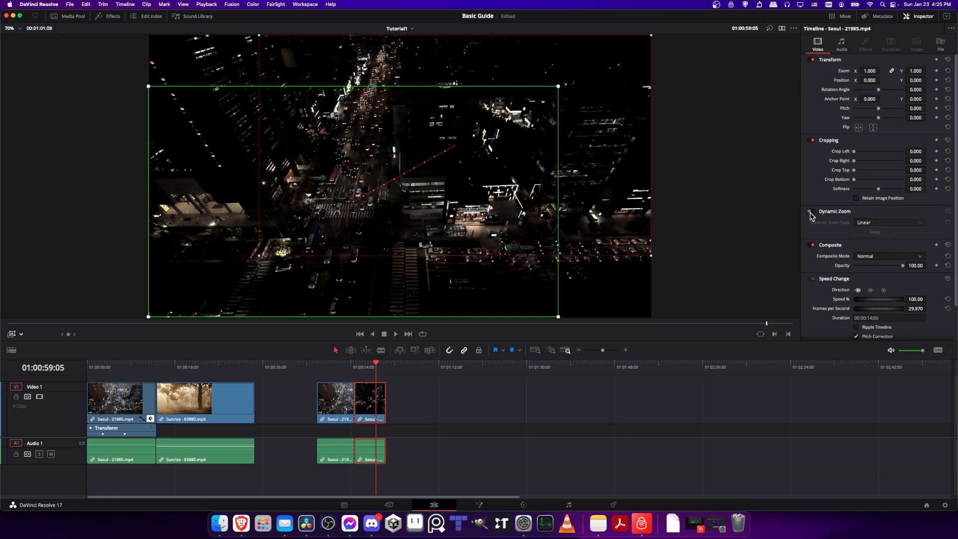
left_click(354, 370)
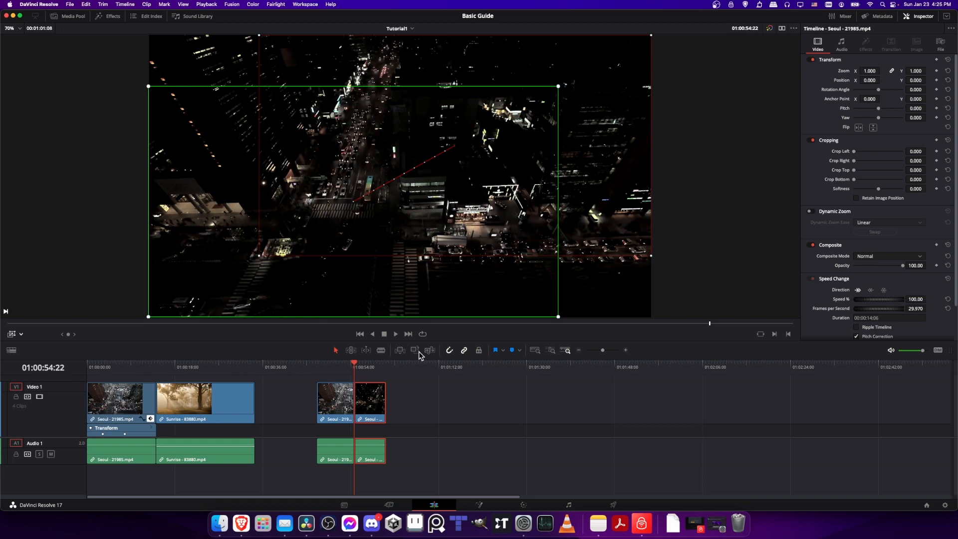
left_click(342, 371)
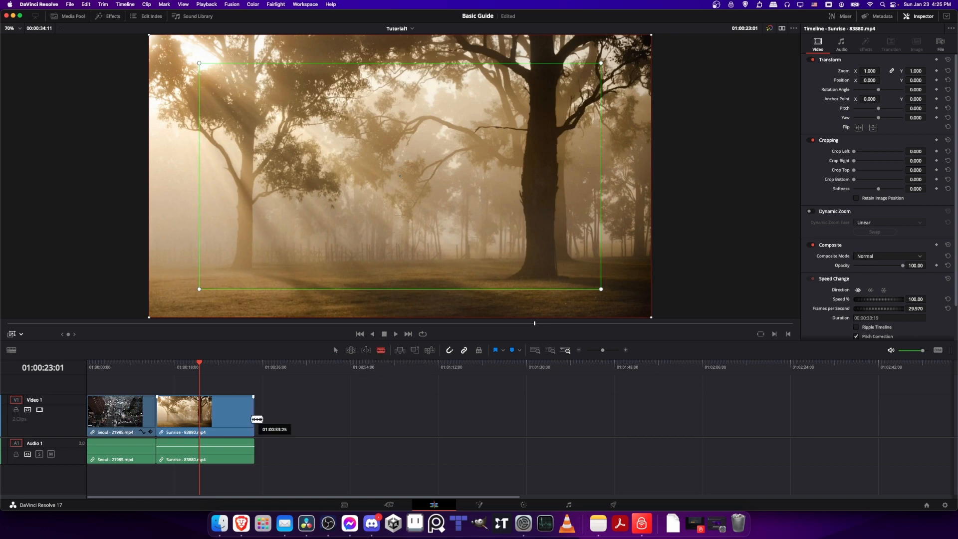
- Split the Sunrise clip at 01:00:27:21 and again at 01:00:20:13, and return to selection mode
left_click(217, 368)
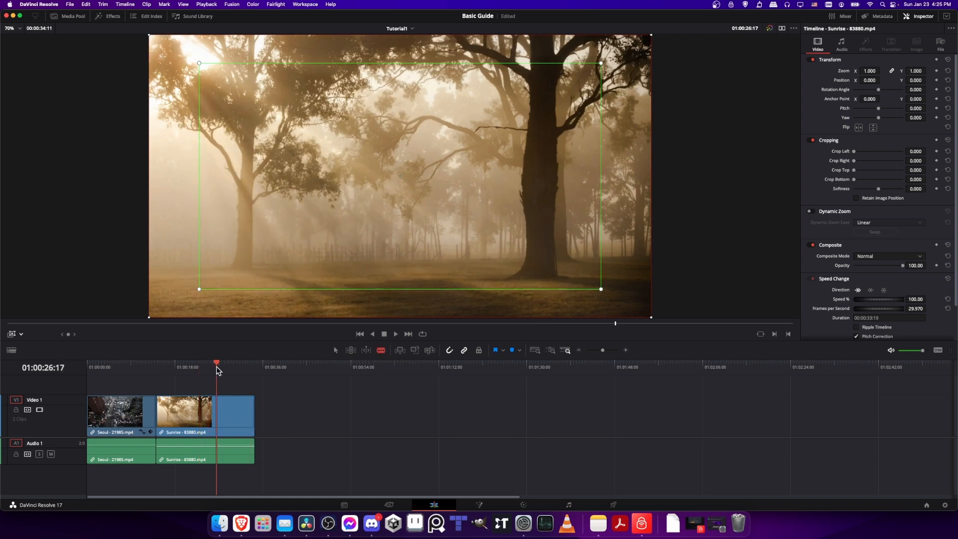
left_click_drag(217, 368, 222, 369)
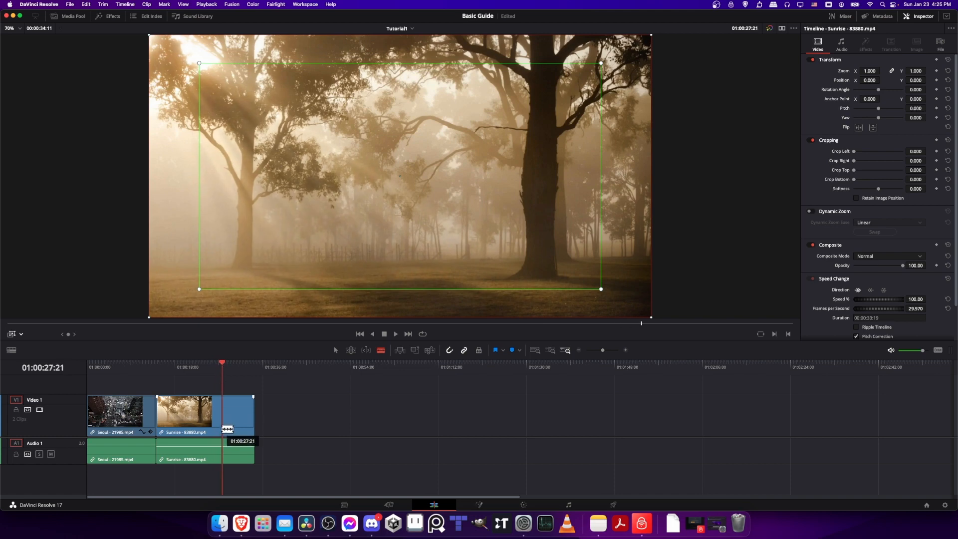
left_click(231, 429)
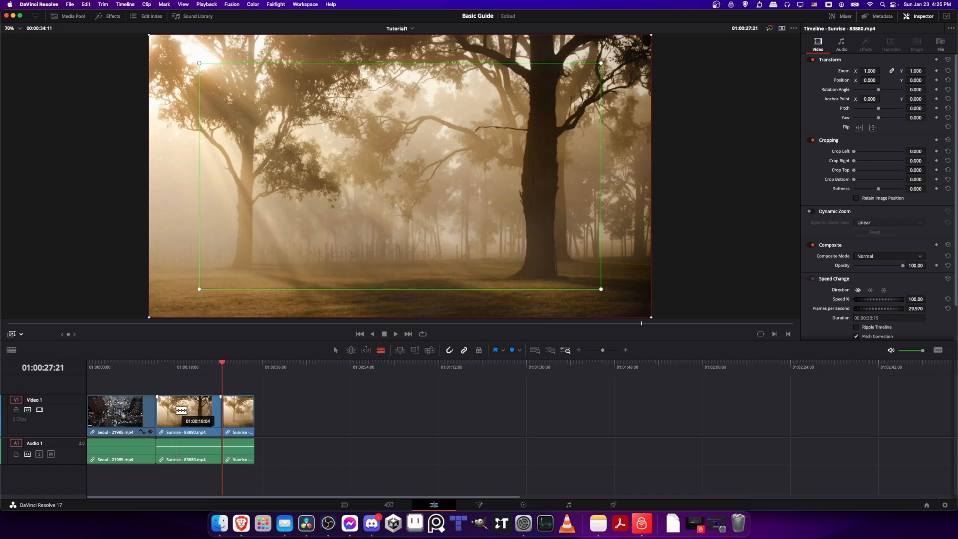
left_click(190, 368)
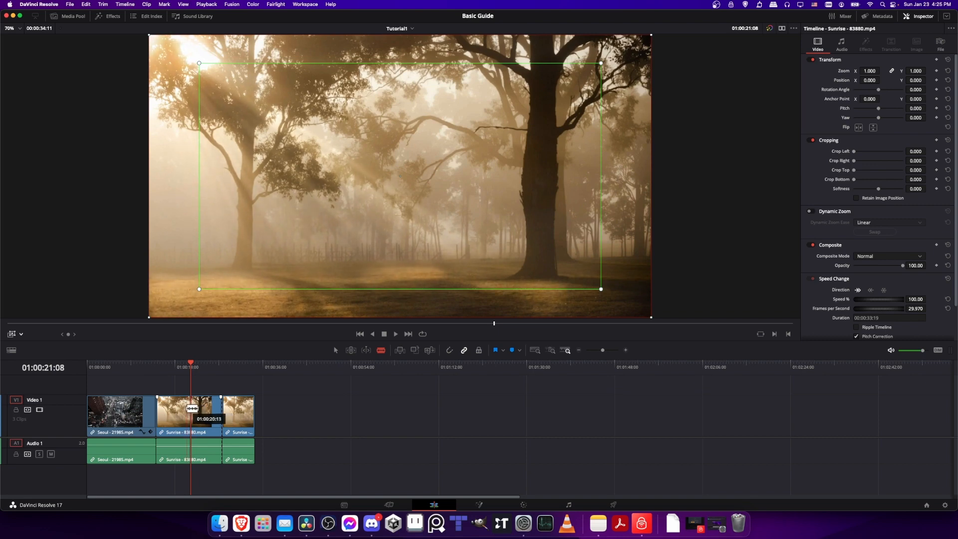
left_click(192, 406)
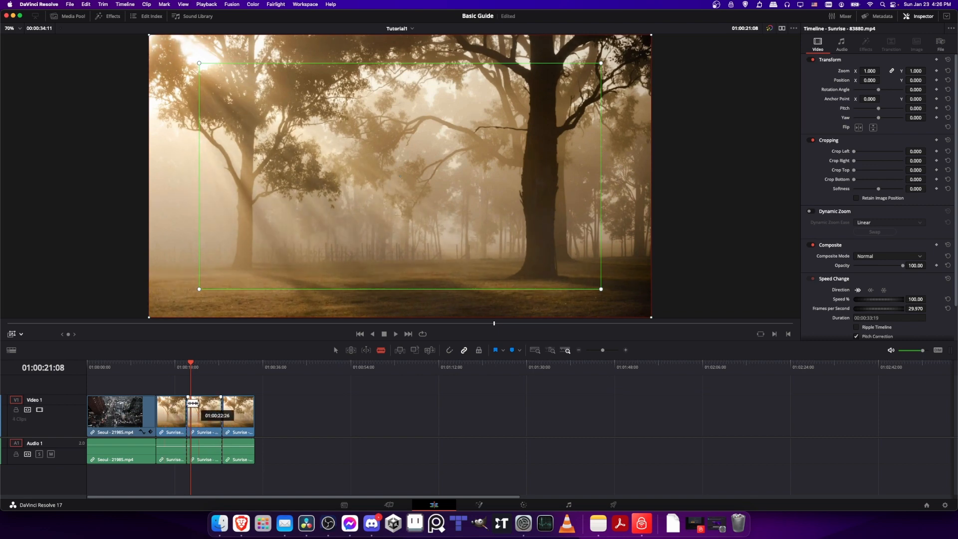
key("a")
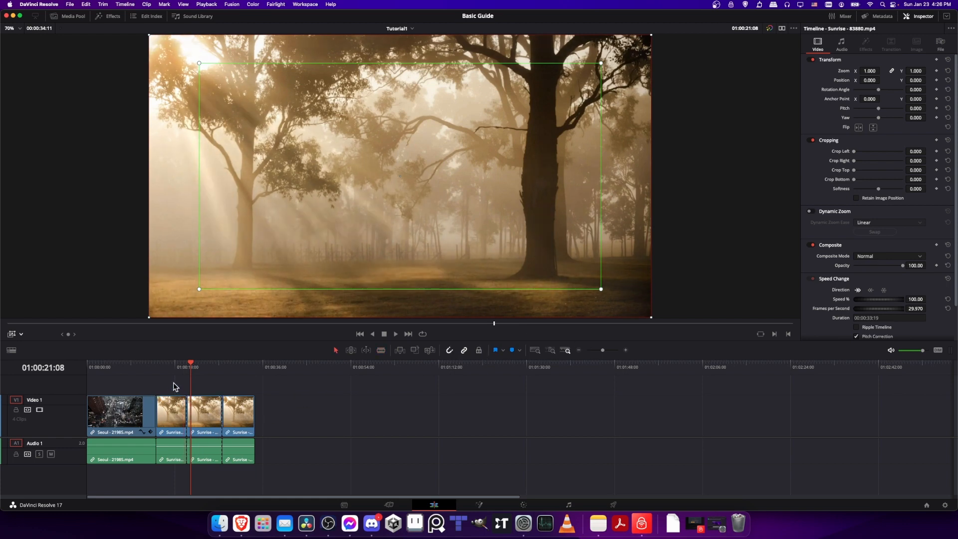
- Try deleting the middle Sunrise segment, and undo the deletion
left_click_drag(187, 372, 222, 374)
left_click(178, 369)
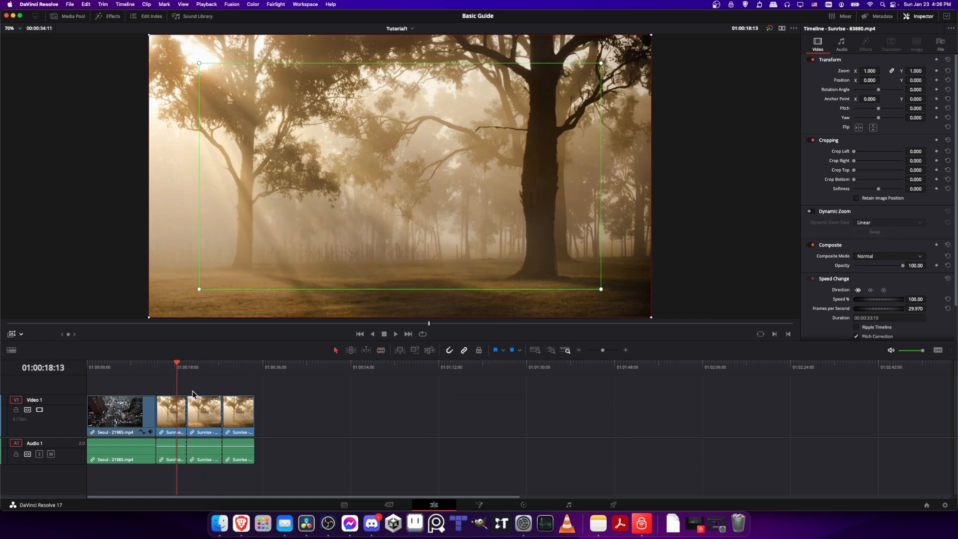
left_click(198, 421)
key("BackSpace")
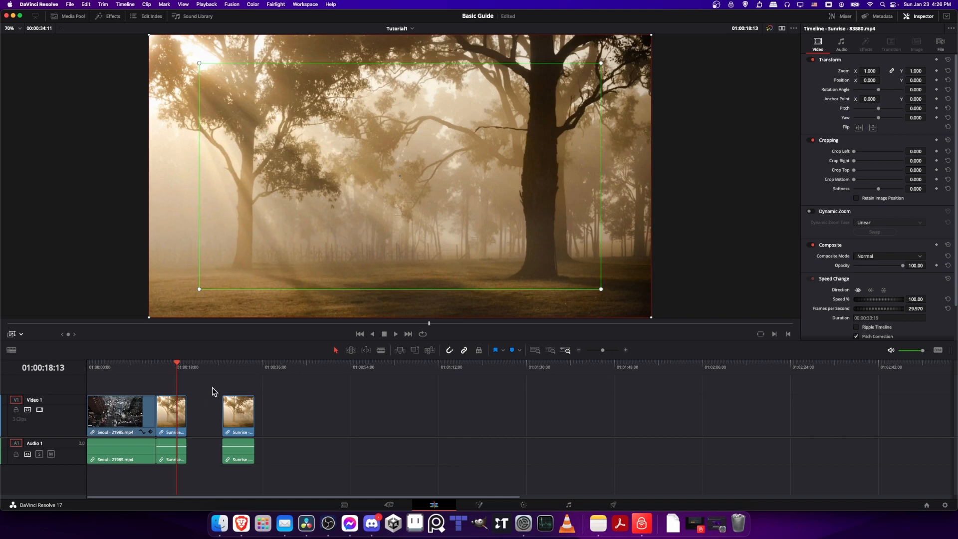
key("super+z")
- Check the Ripple Delete option for the middle Sunrise segment, try deleting the segment and its gap, and undo both deletions
right_click(210, 404)
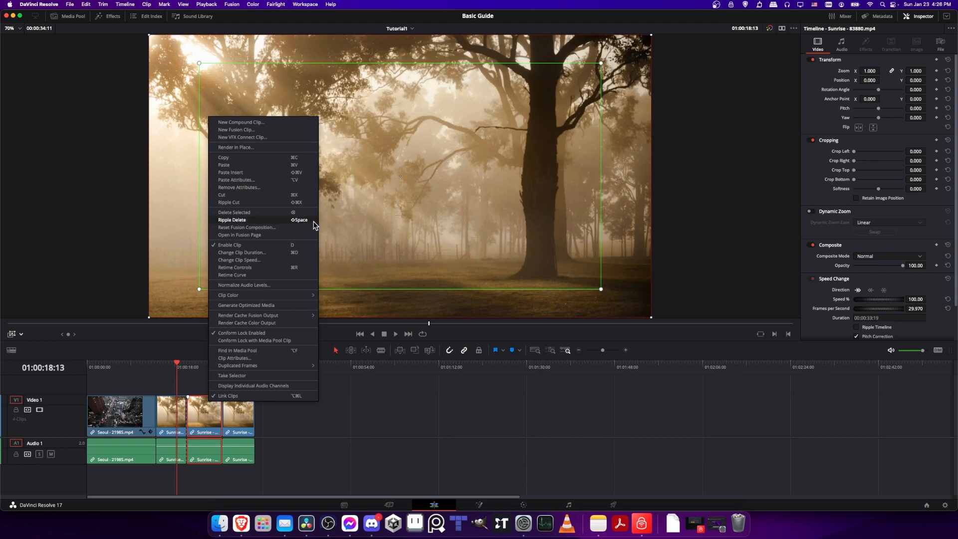
left_click(396, 419)
left_click_drag(220, 376, 237, 445)
key("BackSpace")
key("BackSpace")
key("super+z")
key("super+z")
- Move the middle Sunrise segment to about 01:01:05 and the last Sunrise segment to about 01:00:40 on Video 1
key("Down")
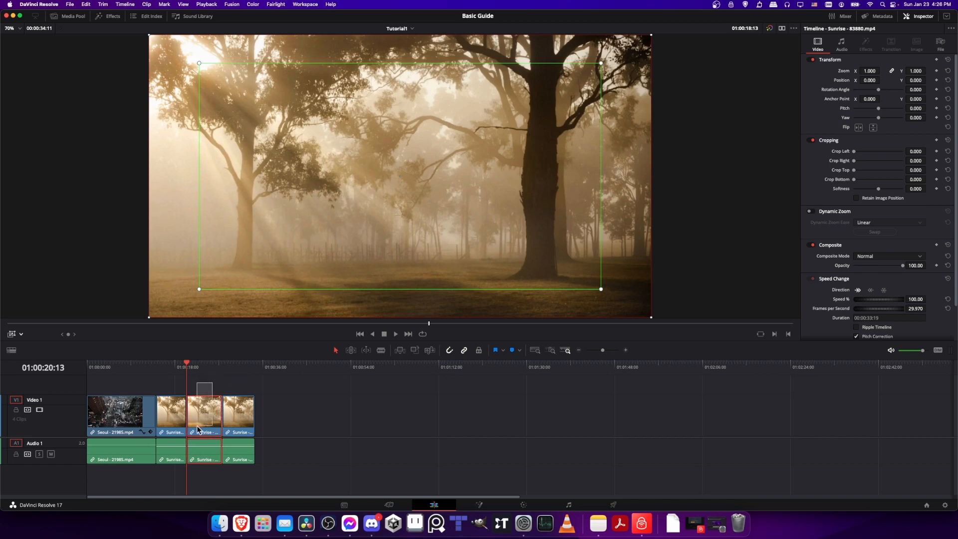
left_click_drag(198, 417, 420, 418)
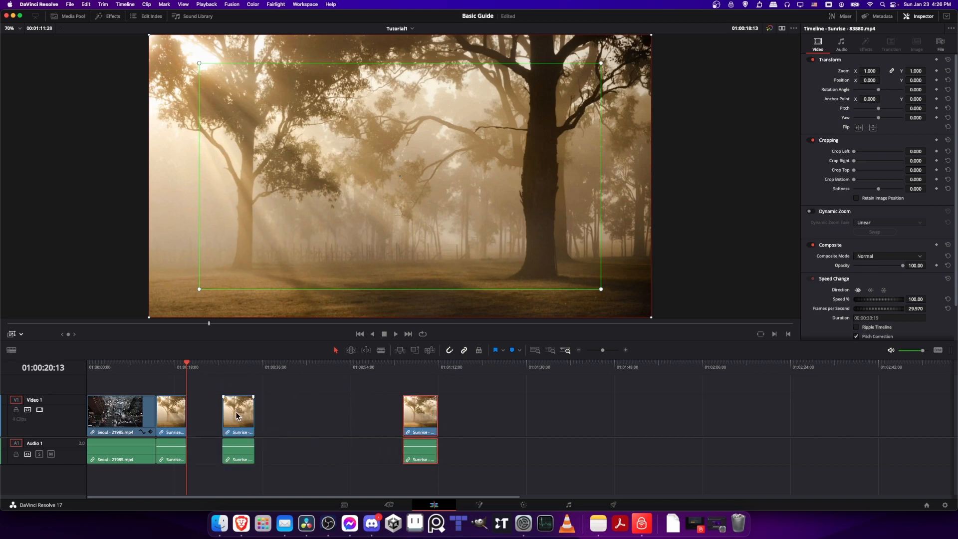
left_click_drag(236, 416, 296, 416)
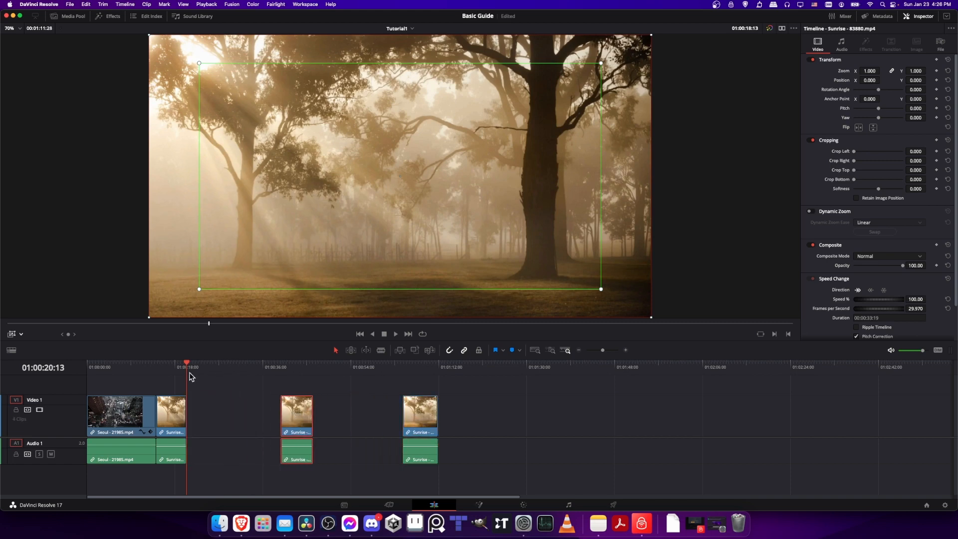
- Copy the first Seoul clip and paste it at 01:00:20:13 and again at 01:00:46:11, right after the Sunrise segments
left_click(175, 380)
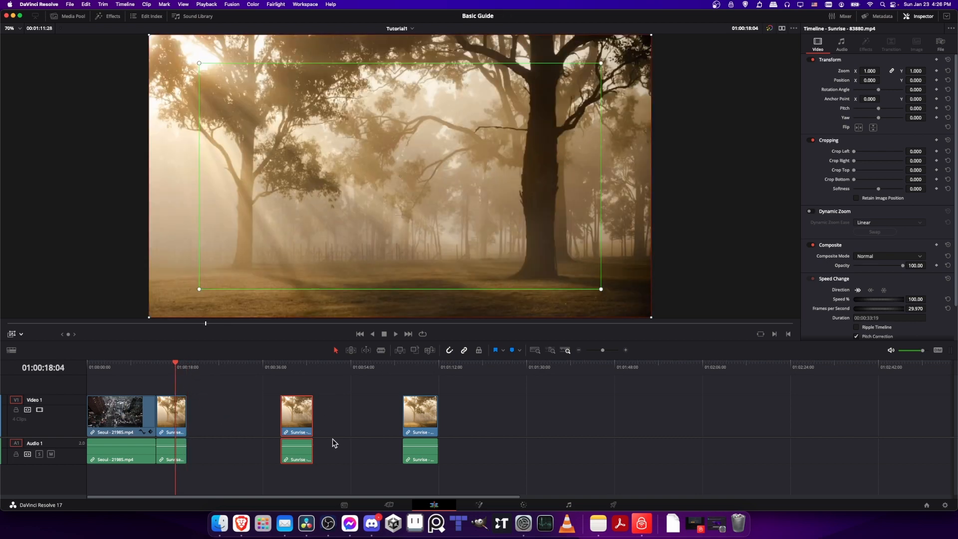
left_click(127, 374)
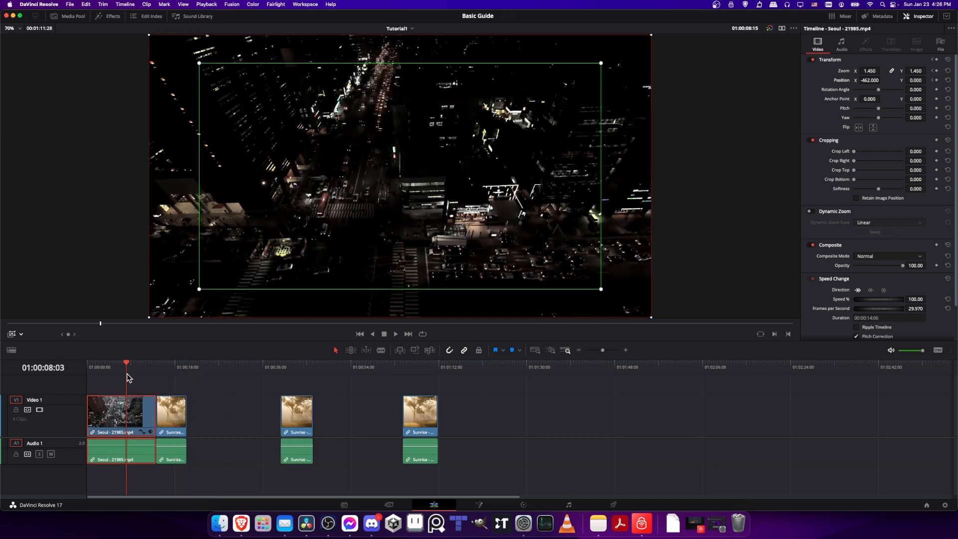
left_click(132, 414)
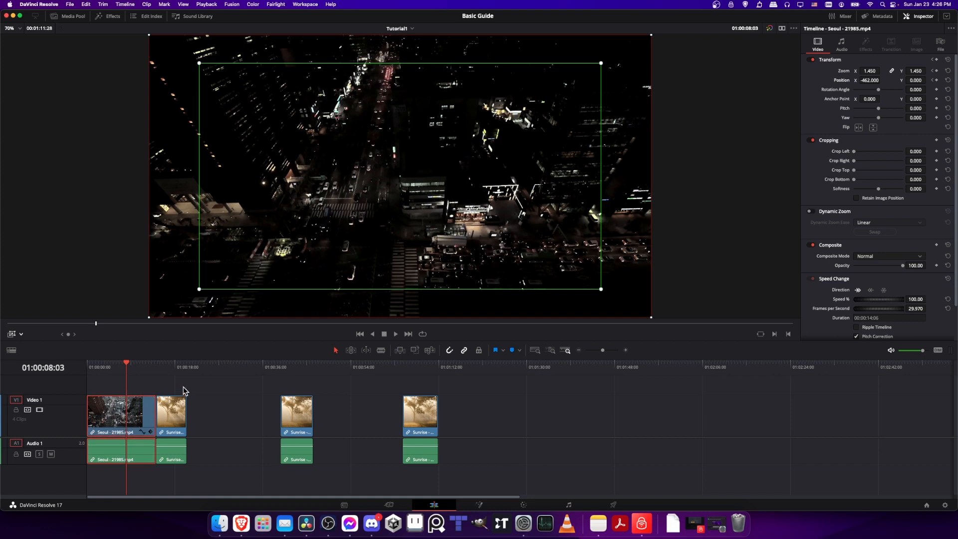
left_click(188, 369)
left_click(208, 421)
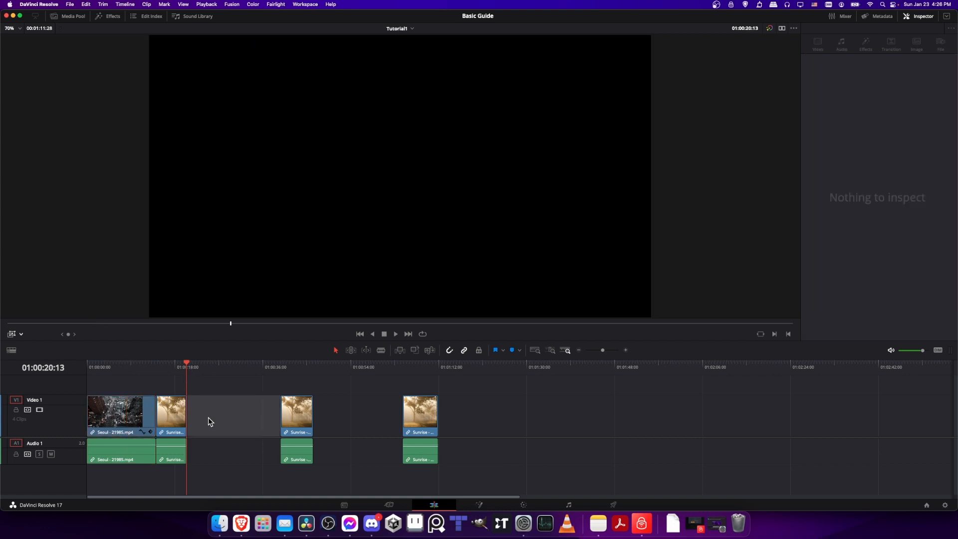
key("super+v")
left_click(314, 365)
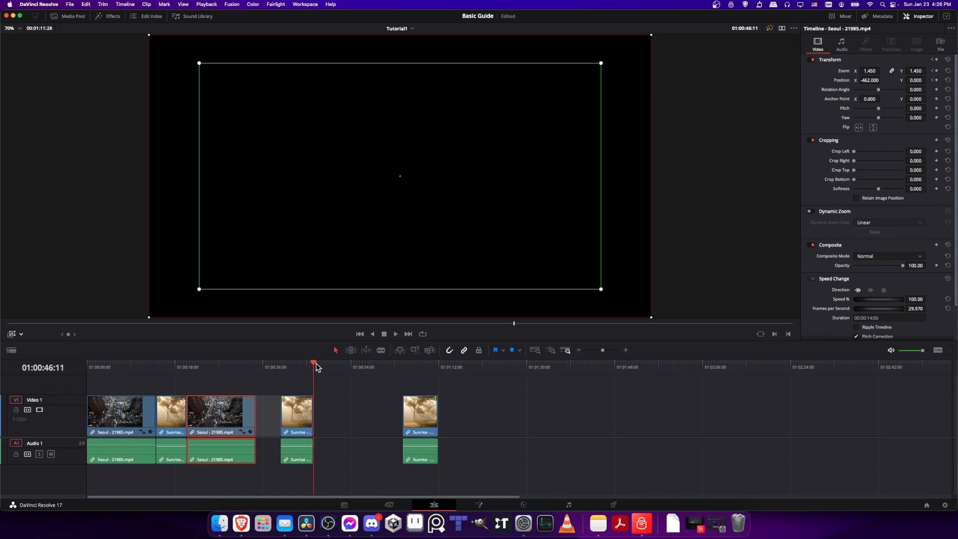
key("super+v")
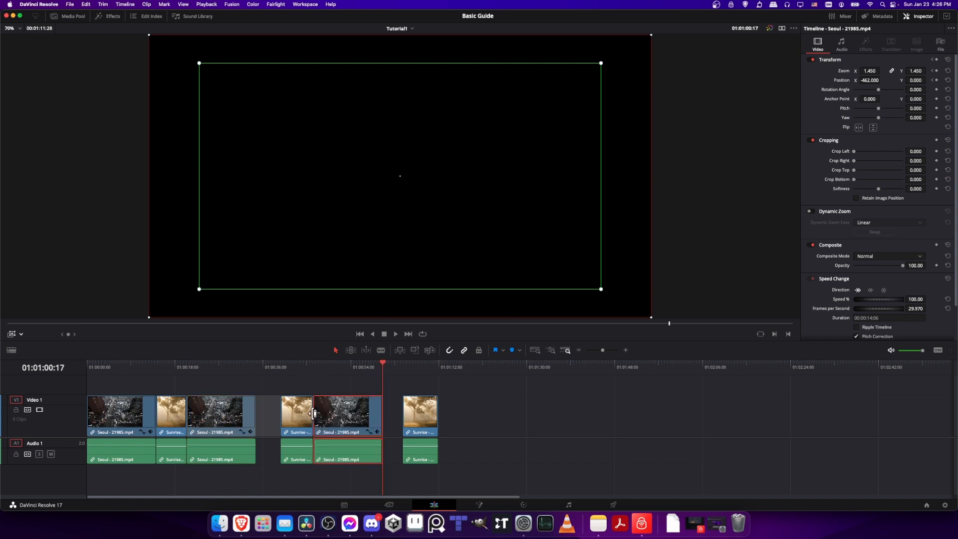
- Ripple delete the gap between the second Seoul clip and the second Sunrise segment
left_click(322, 388)
left_click_drag(243, 368, 233, 370)
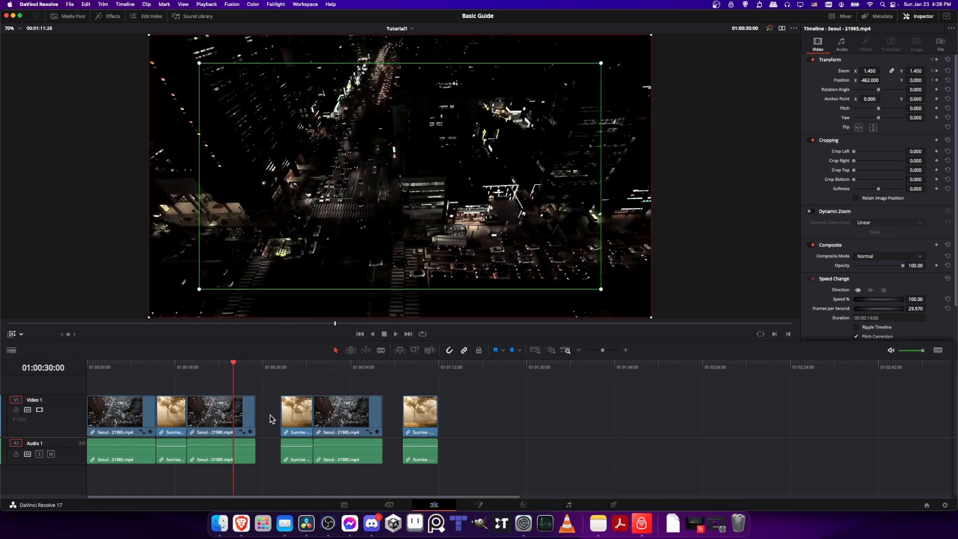
left_click(268, 414)
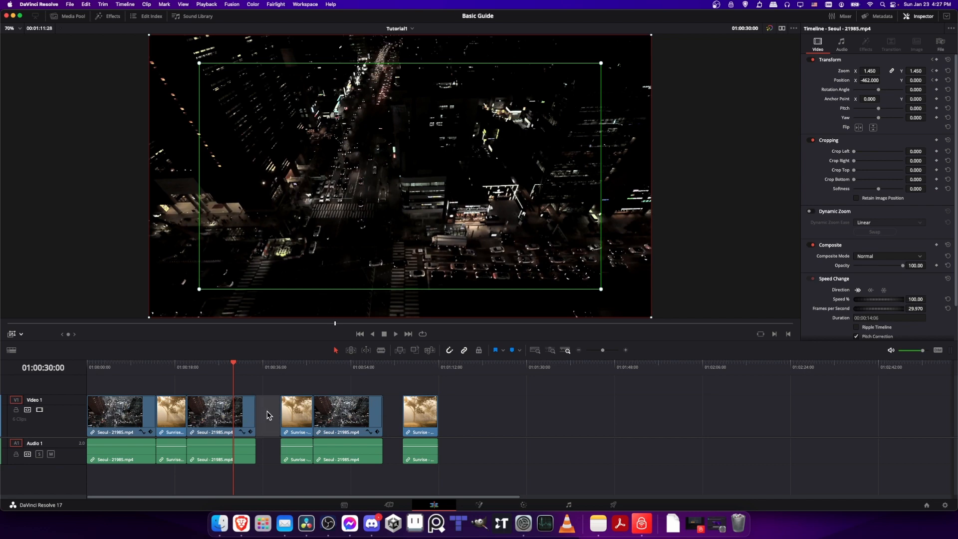
right_click(270, 415)
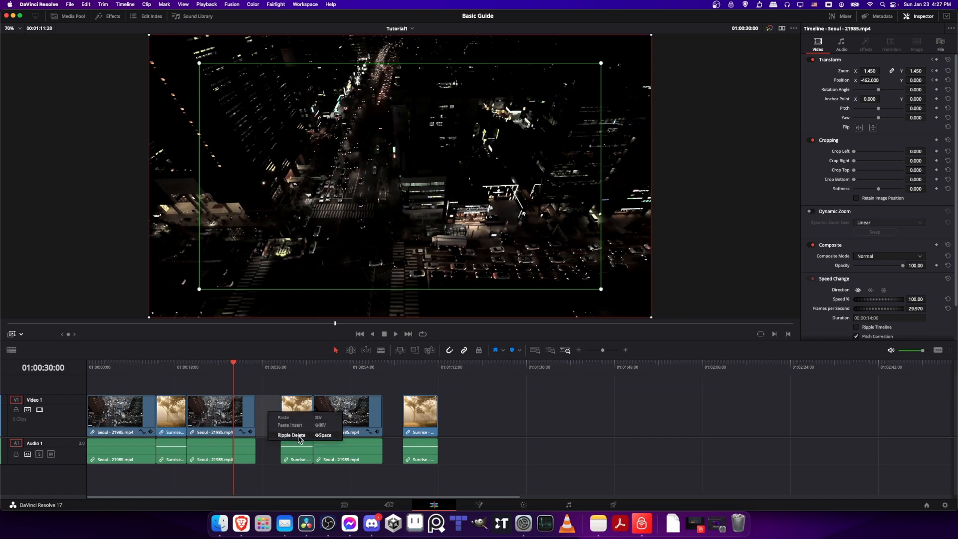
left_click(299, 435)
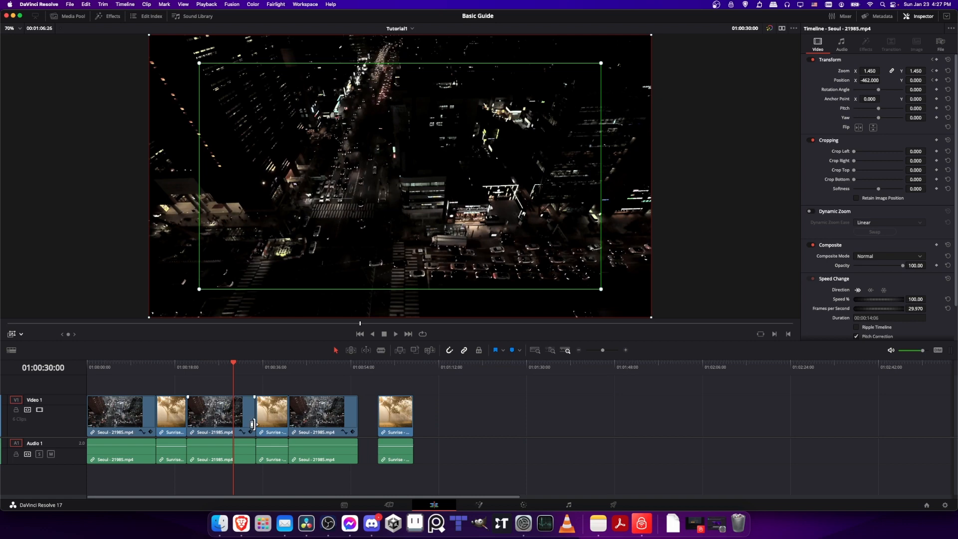
- Ripple delete the gap between the third Seoul clip and the last Sunrise segment
left_click(369, 418)
left_click(360, 364)
left_click(367, 418)
right_click(366, 424)
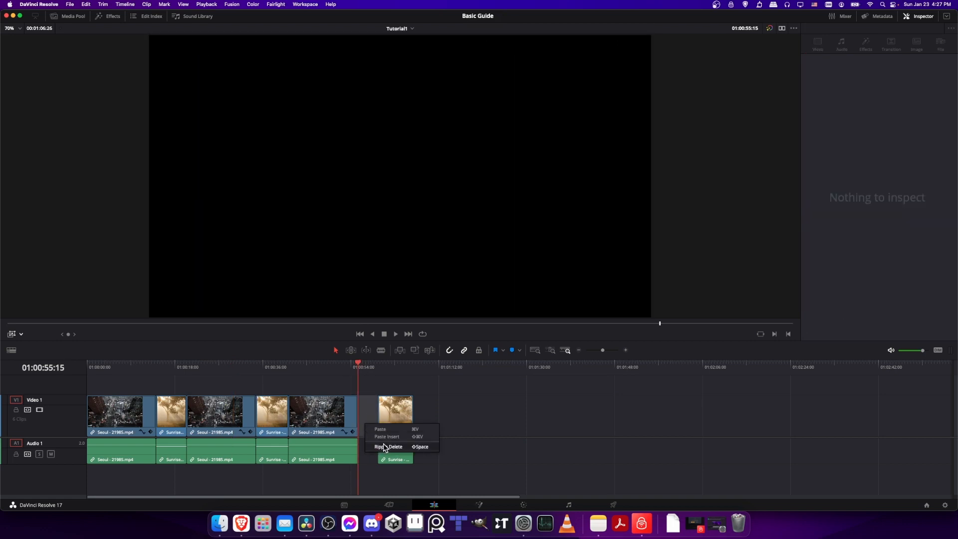
left_click(382, 446)
- Play the timeline from 01:00:08:21 across the first Seoul-to-Sunrise cut, and move the playhead back to 01:00:12:12
left_click(277, 364)
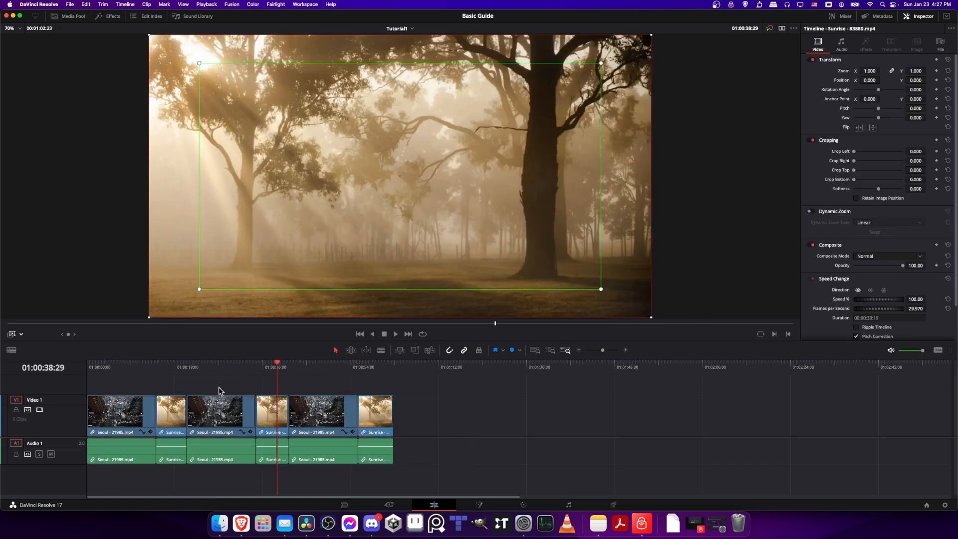
left_click(130, 366)
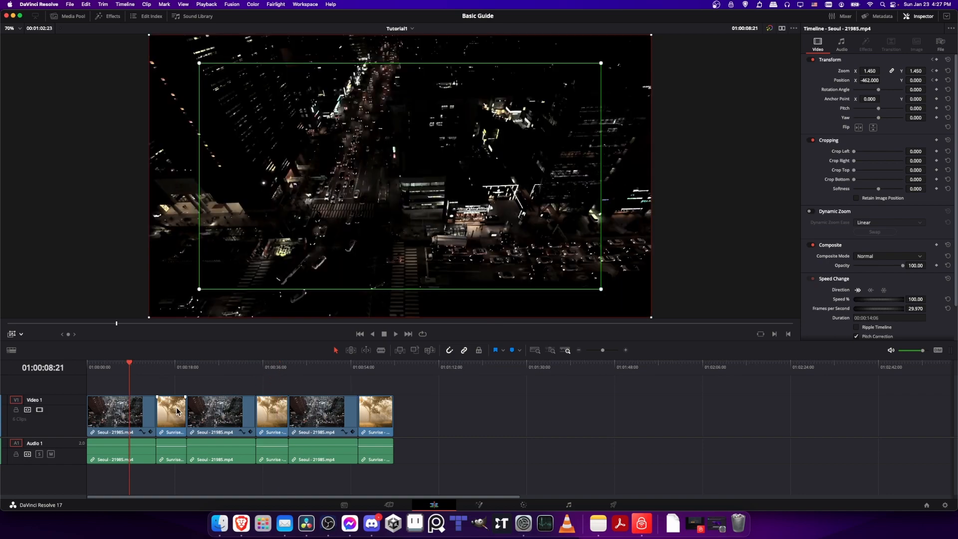
key("space")
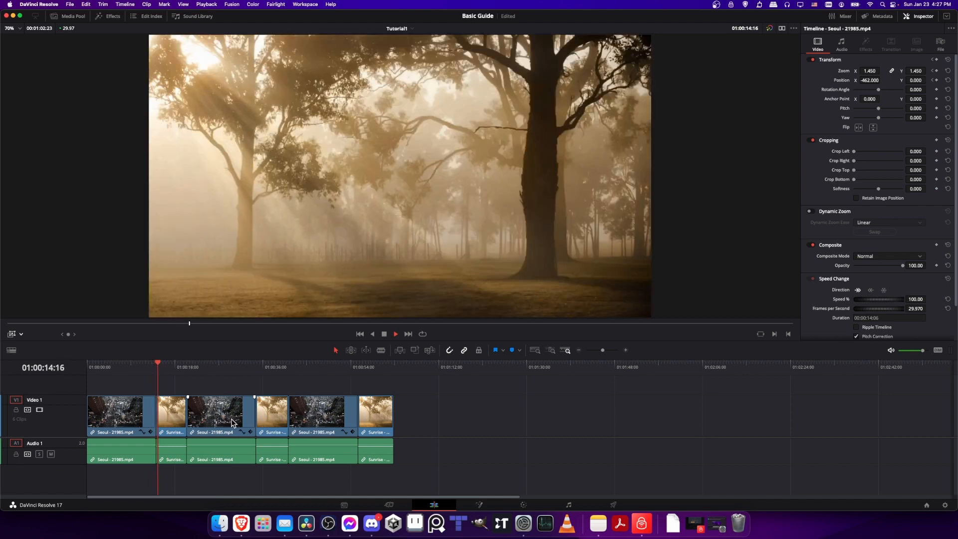
key("space")
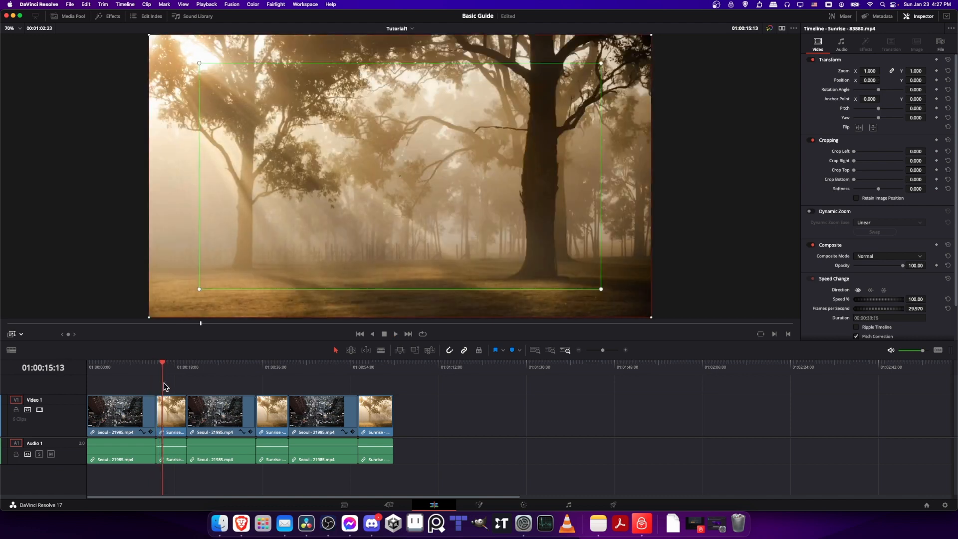
left_click(148, 369)
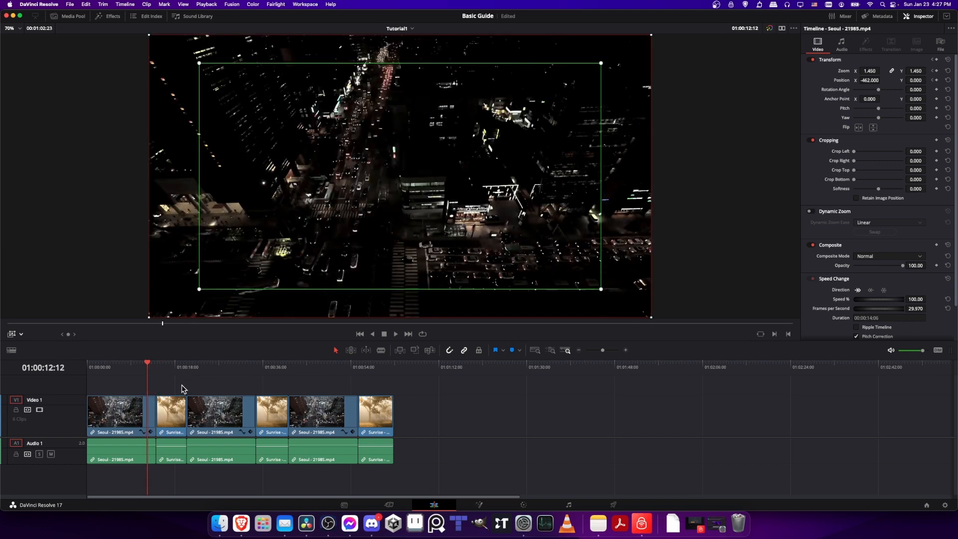
- Show the Video Transitions in the effects library and select the cut between the first Seoul and Sunrise clips
left_click(118, 17)
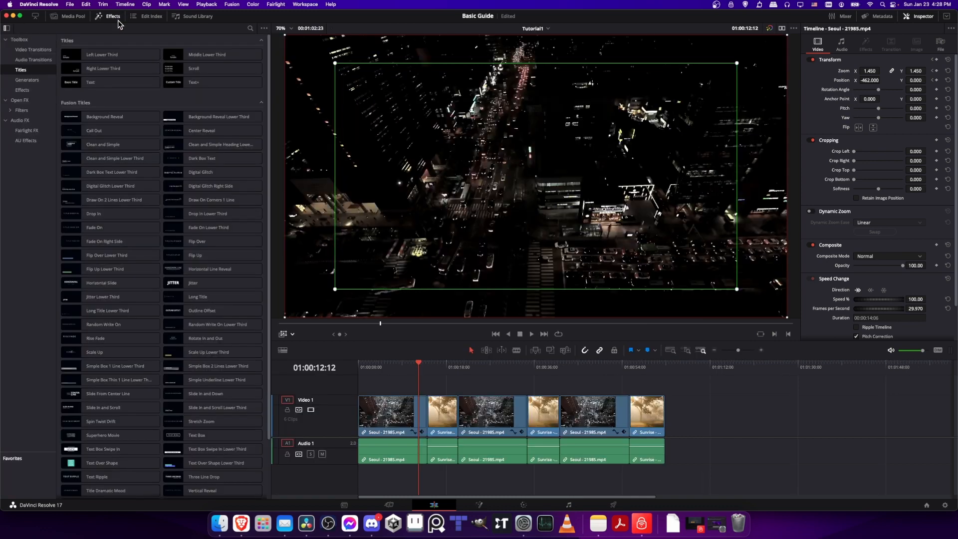
left_click(43, 51)
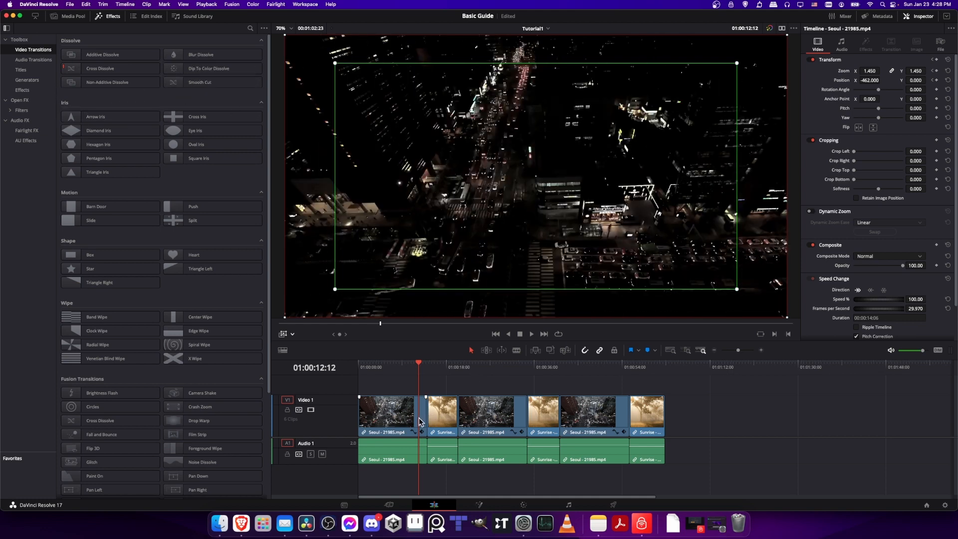
left_click(423, 419)
left_click(427, 416)
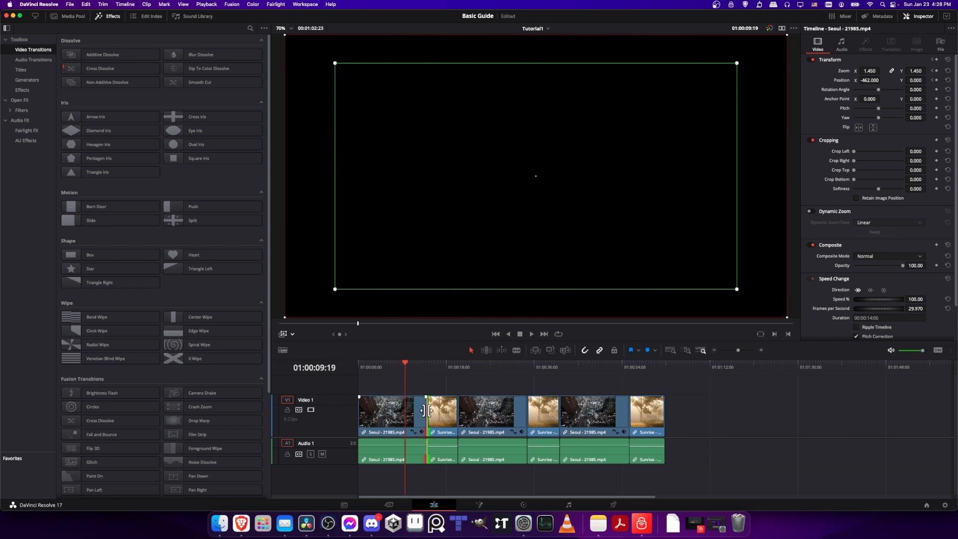
- Add a 14-frame Cross Dissolve at the first Seoul-to-Sunrise cut, trimming the clips to provide handles
right_click(428, 408)
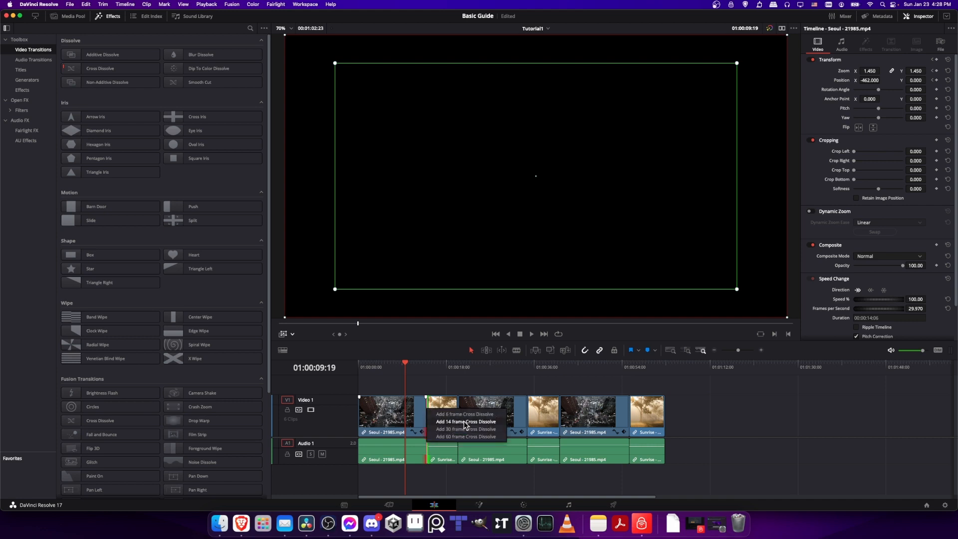
left_click(466, 422)
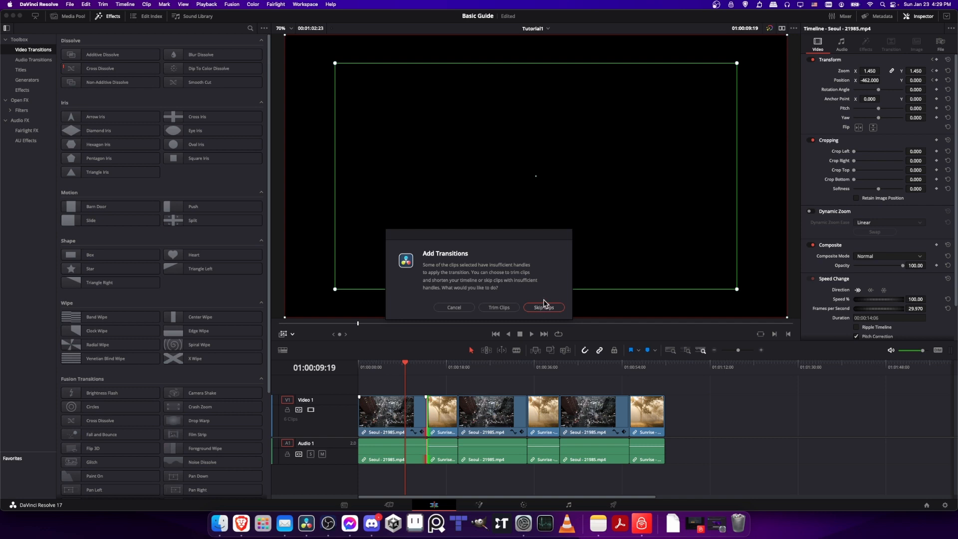
left_click(500, 308)
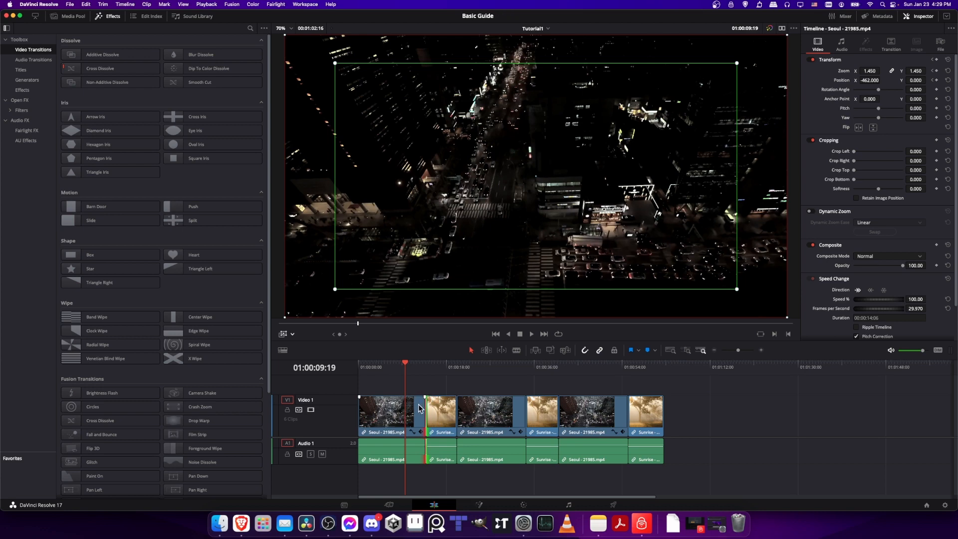
left_click_drag(739, 350, 745, 351)
scroll(573, 392, "right", 6)
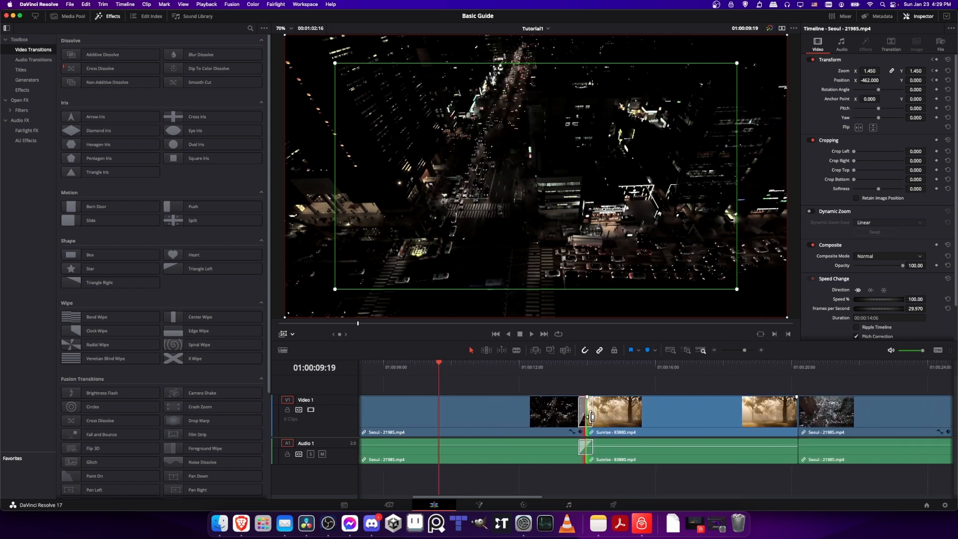
- Delete the Cross Dissolve at the first Seoul-to-Sunrise cut and trim back the end of the first Seoul clip
key("Delete")
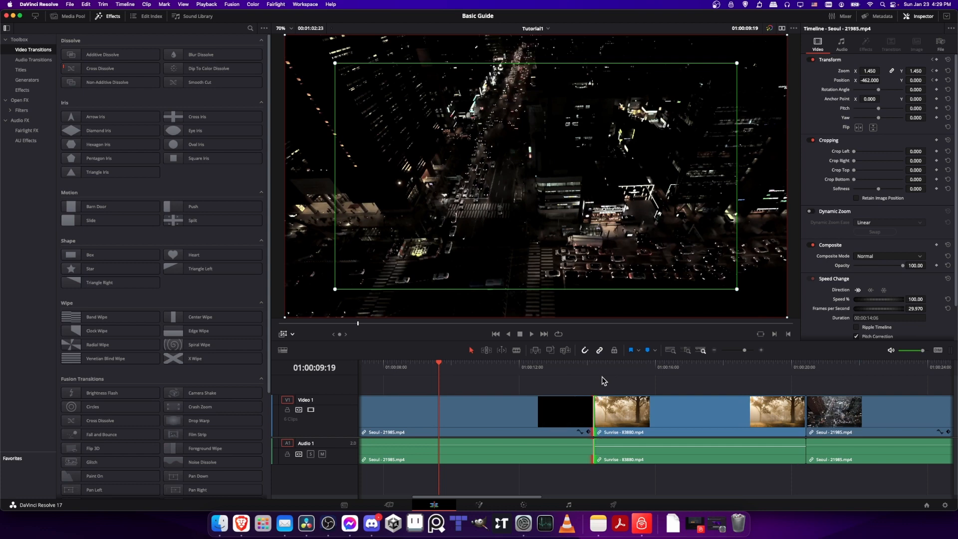
left_click(607, 388)
left_click_drag(589, 406, 572, 410)
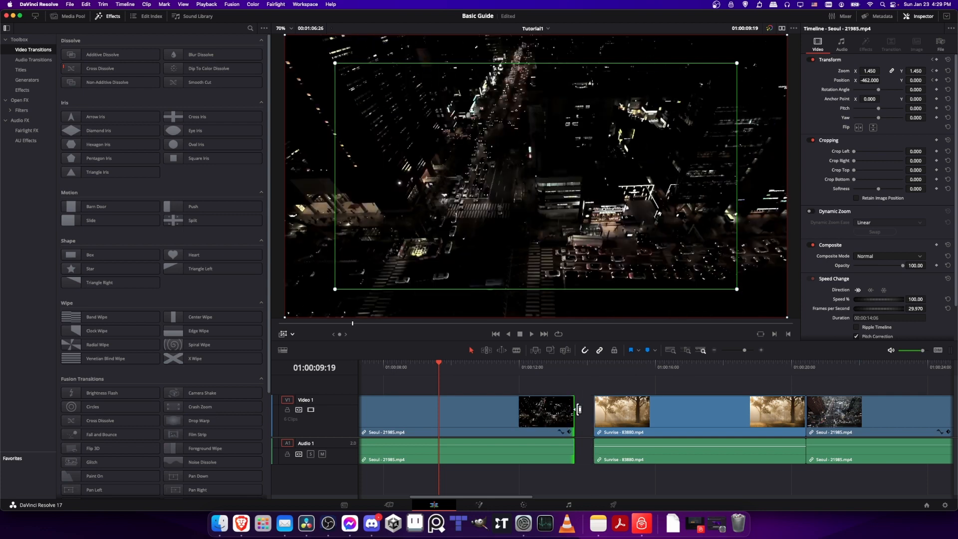
- Ripple delete the gap between the first Seoul clip and the first Sunrise clip
left_click(587, 415)
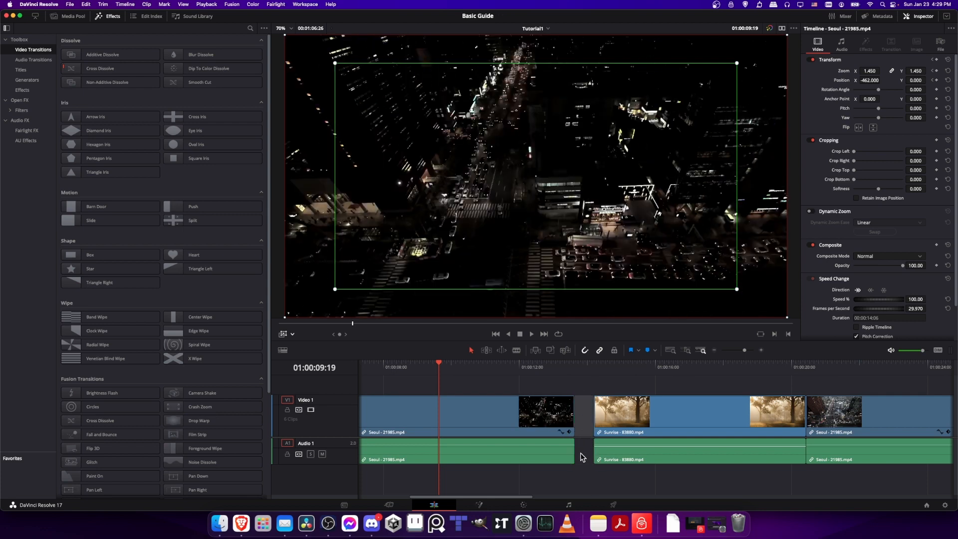
right_click(587, 425)
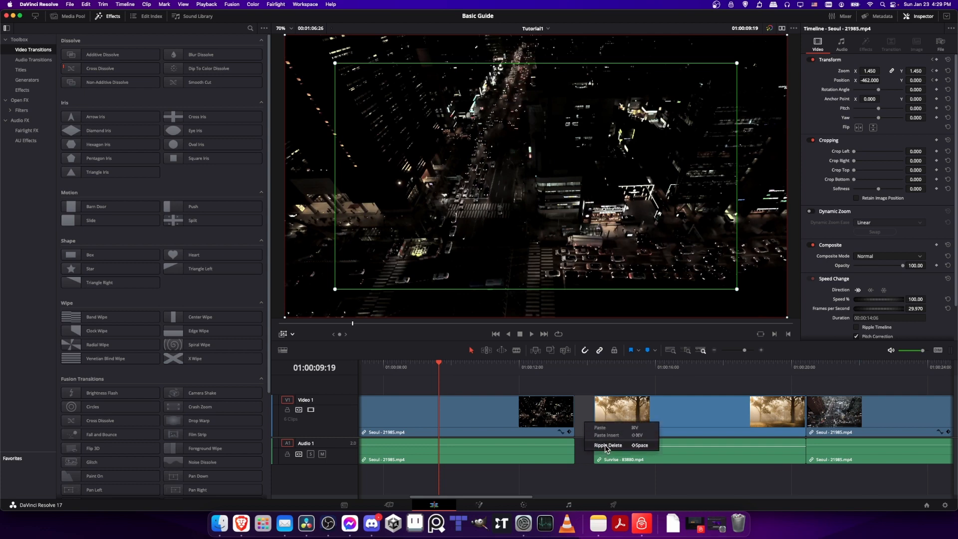
left_click(614, 446)
- Add an Oval Iris transition at the first Seoul-to-Sunrise cut and select it to show its settings
left_click(573, 411)
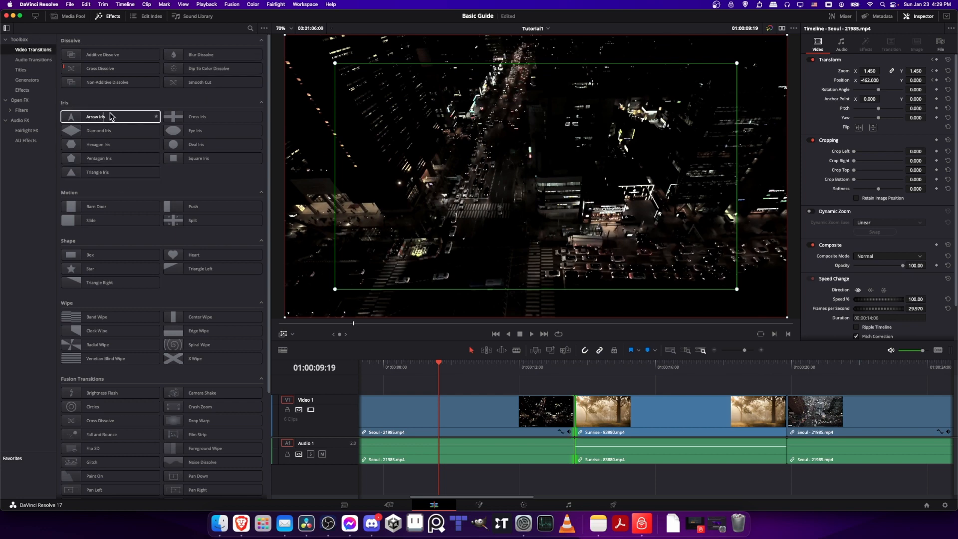
scroll(138, 150, "down", 5)
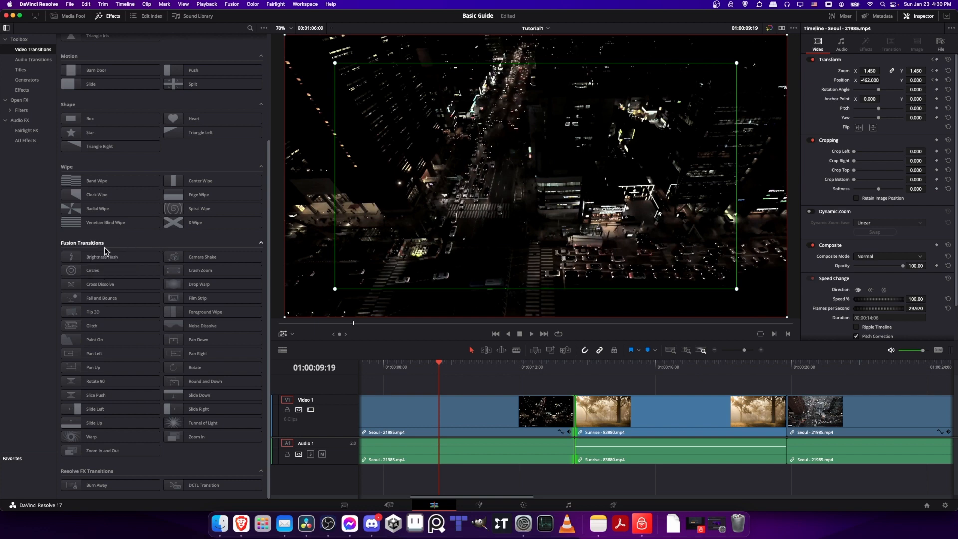
scroll(187, 238, "up", 5)
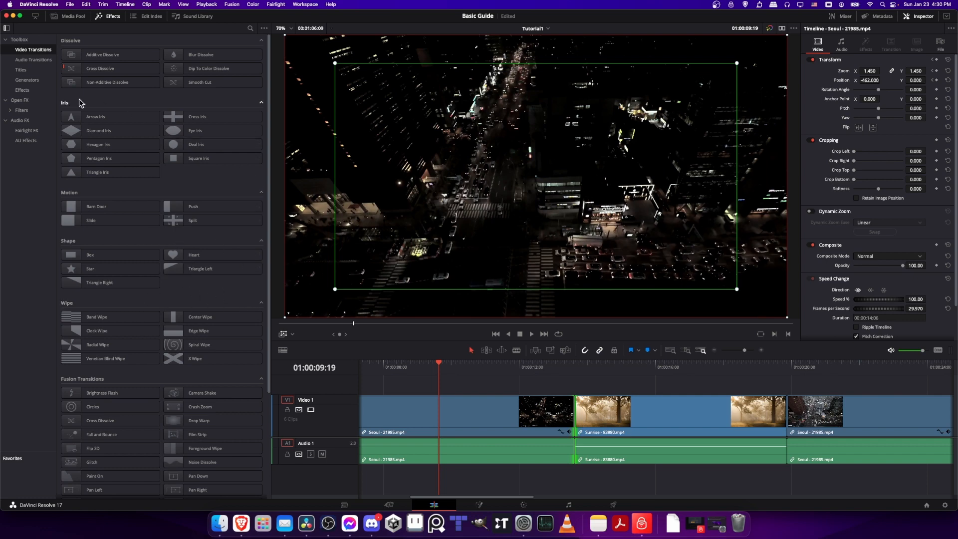
left_click_drag(197, 145, 578, 421)
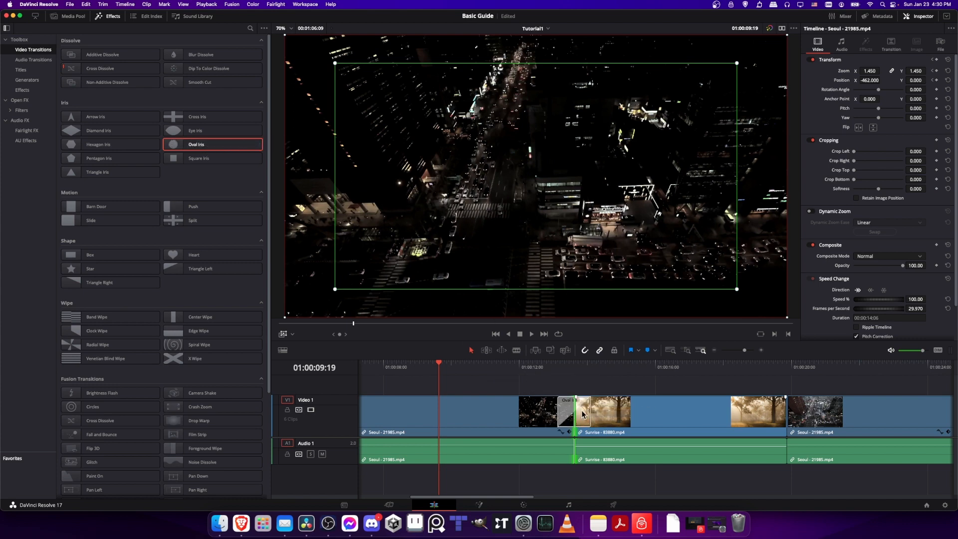
left_click(582, 415)
- Play and scrub the timeline across the Oval Iris transition to preview it
scroll(542, 389, "right", 5)
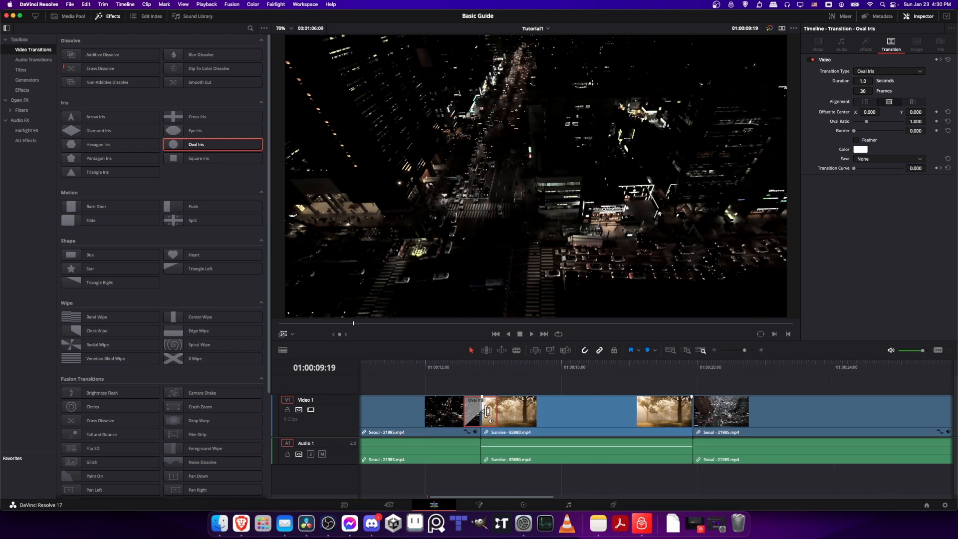
left_click(464, 372)
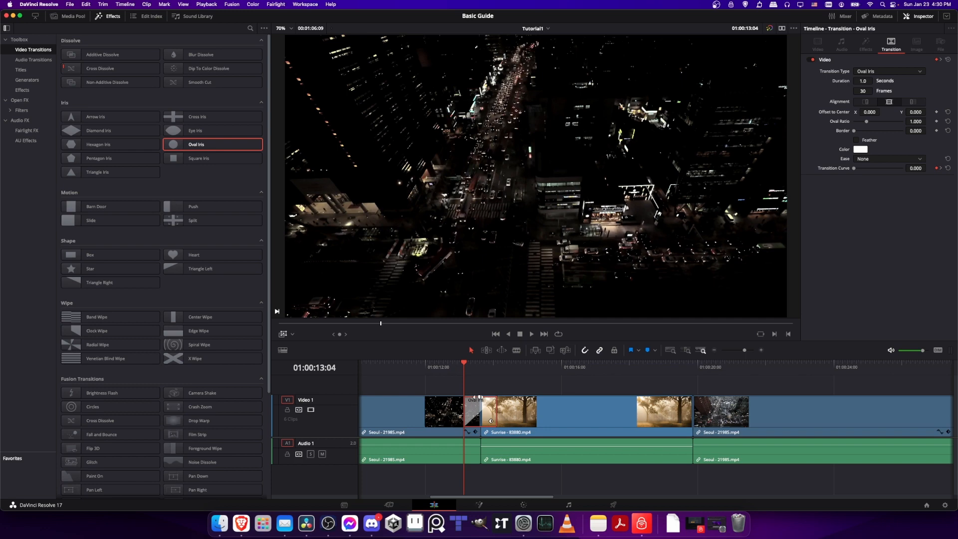
key("space")
left_click(445, 364)
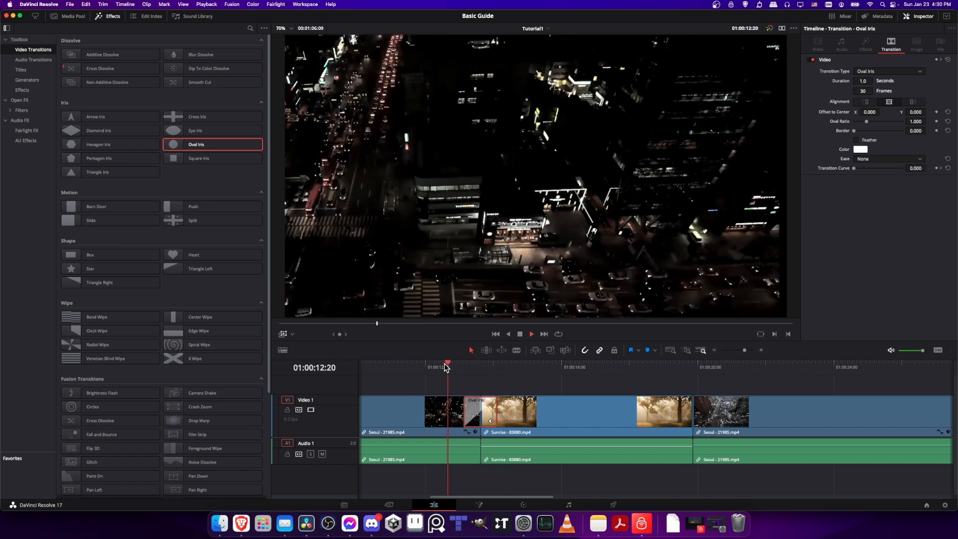
left_click(445, 365)
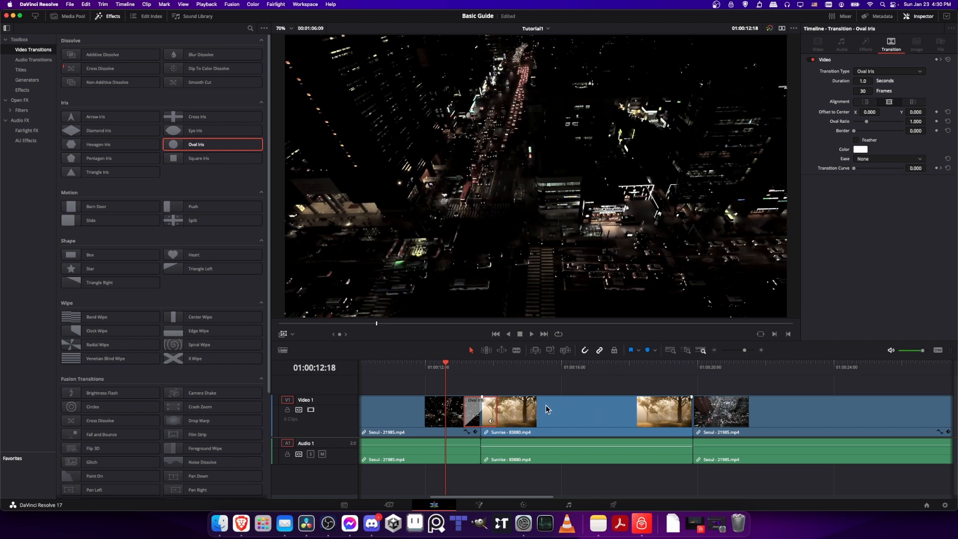
left_click(473, 373)
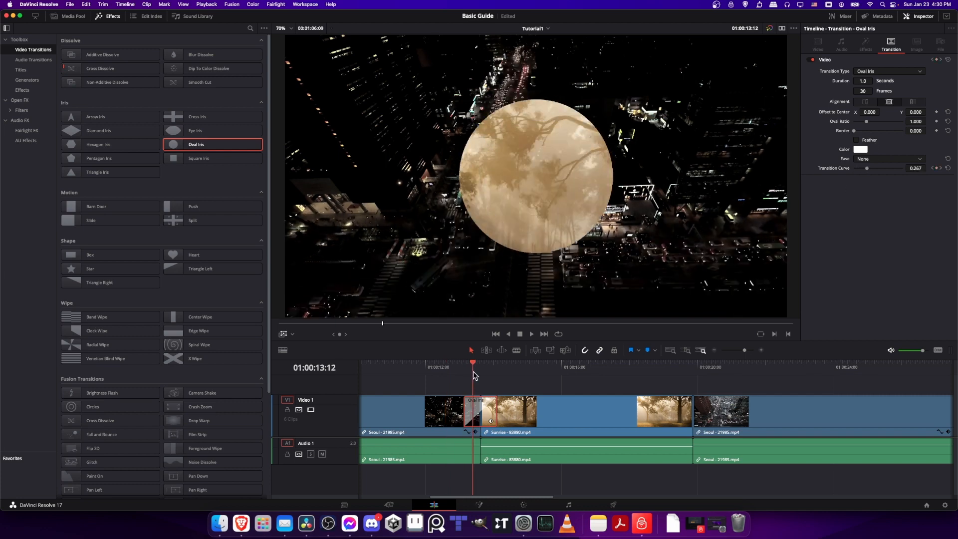
left_click_drag(474, 372, 474, 372)
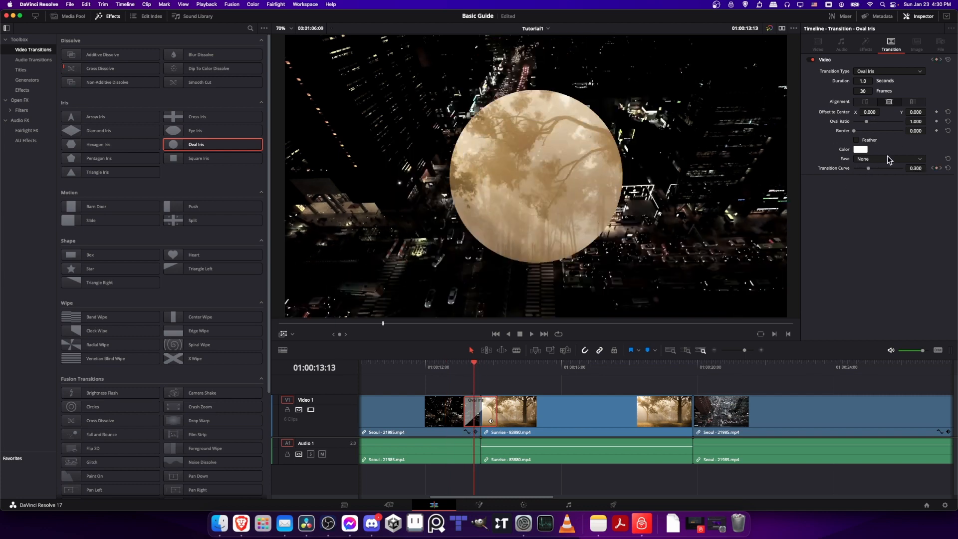
left_click(467, 373)
key("space")
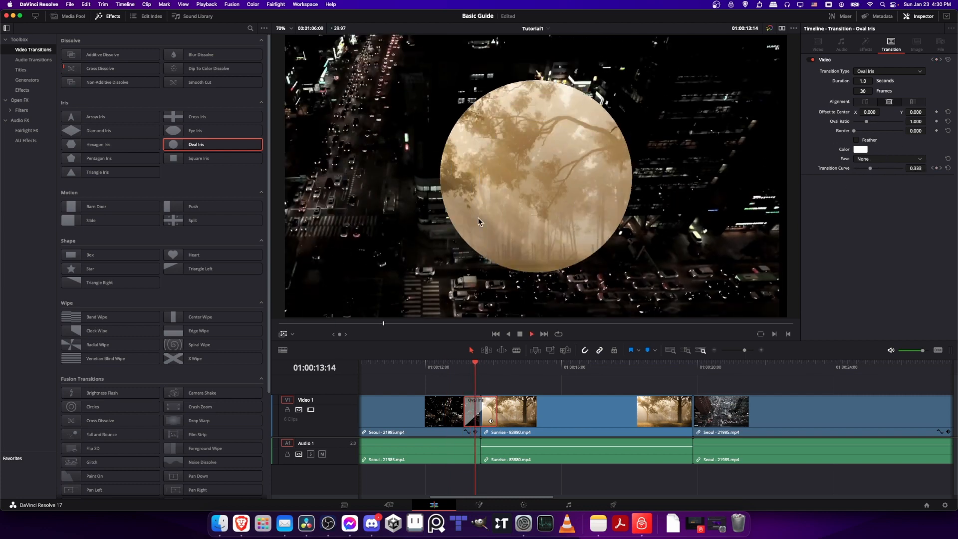
key("space")
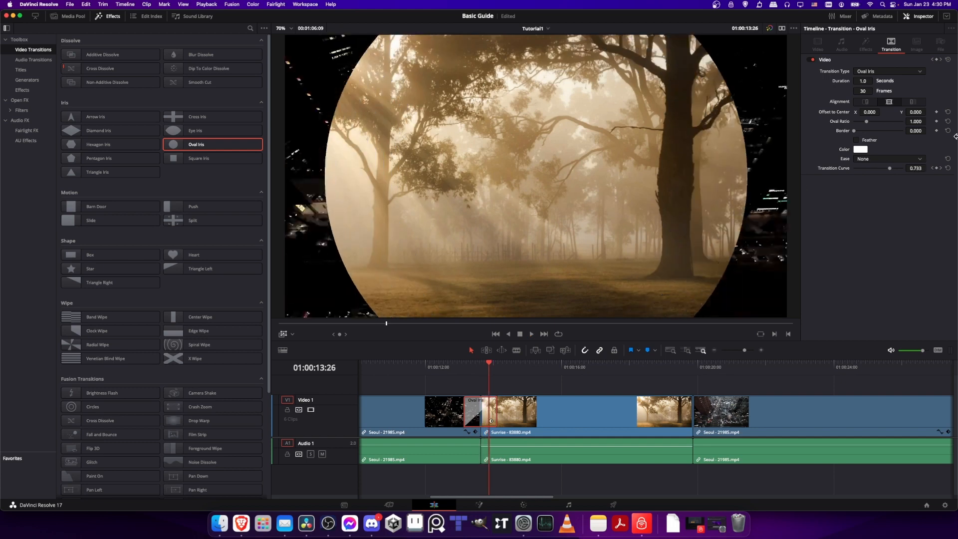
- Set the Oval Iris transition's ease to In & Out and play it back from 01:00:12:23
left_click(903, 160)
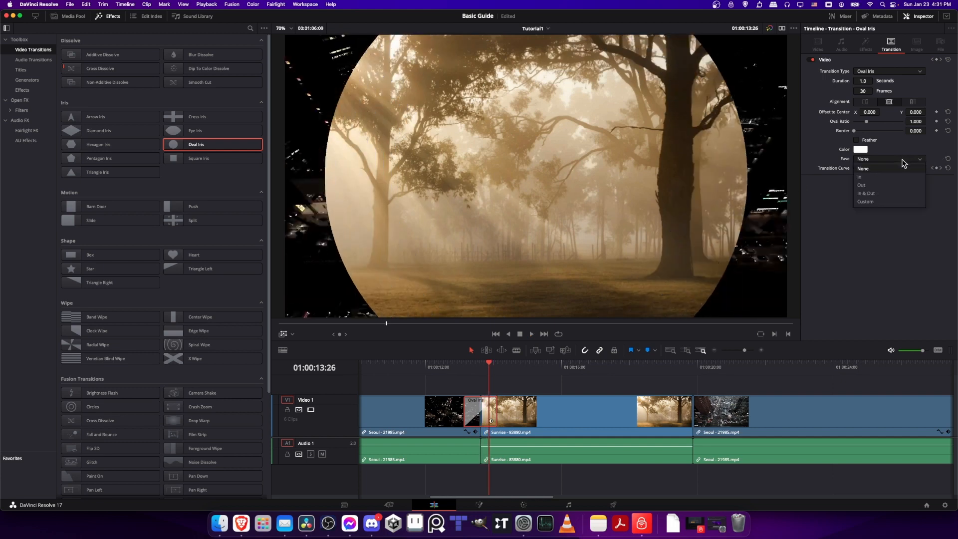
left_click(867, 193)
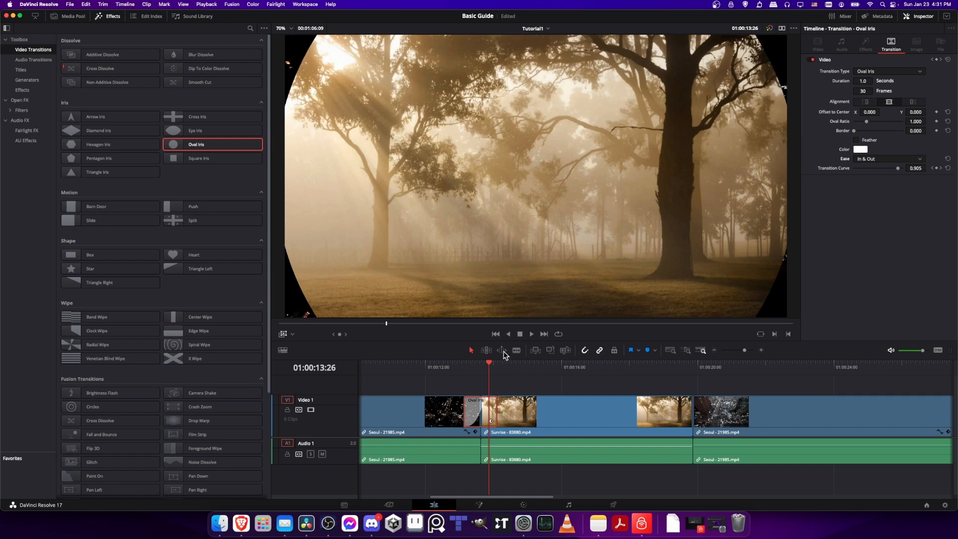
left_click(464, 368)
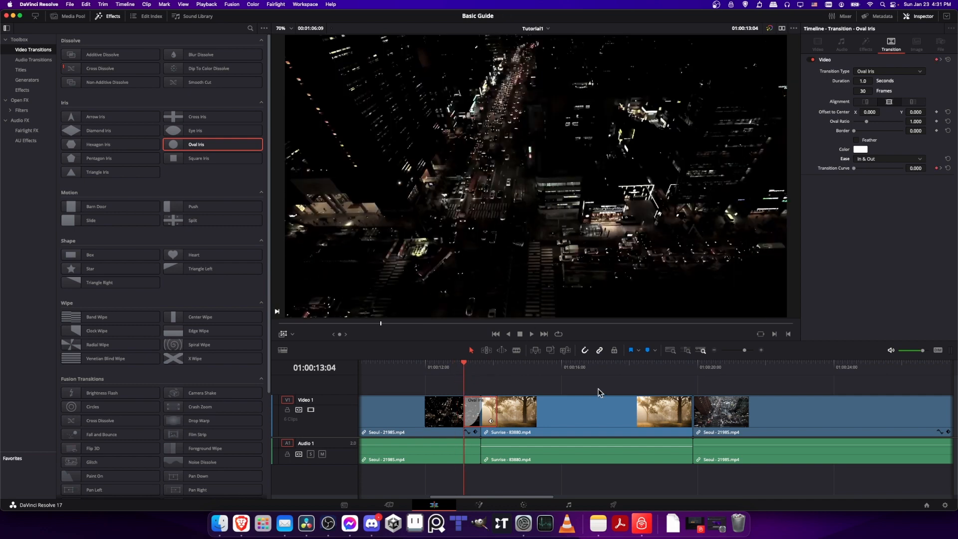
left_click(452, 367)
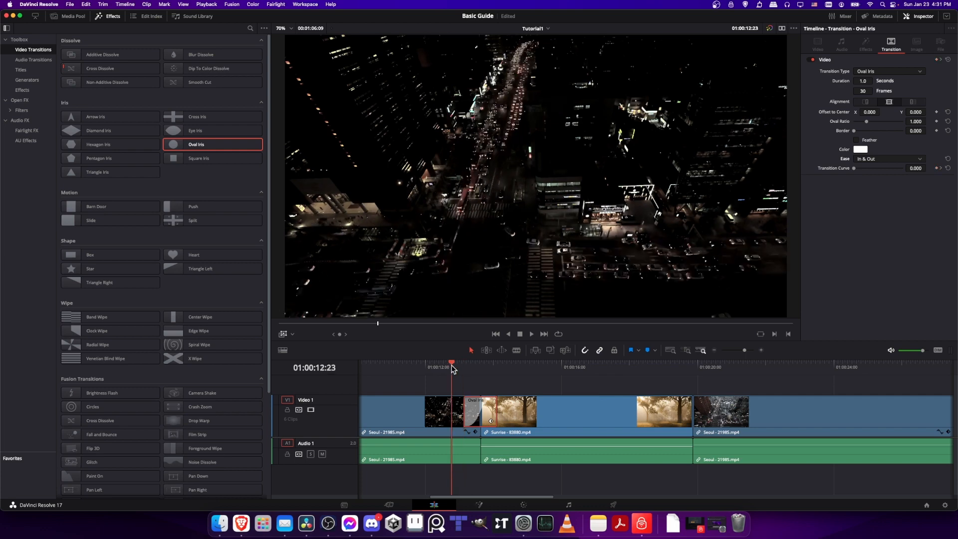
key("space")
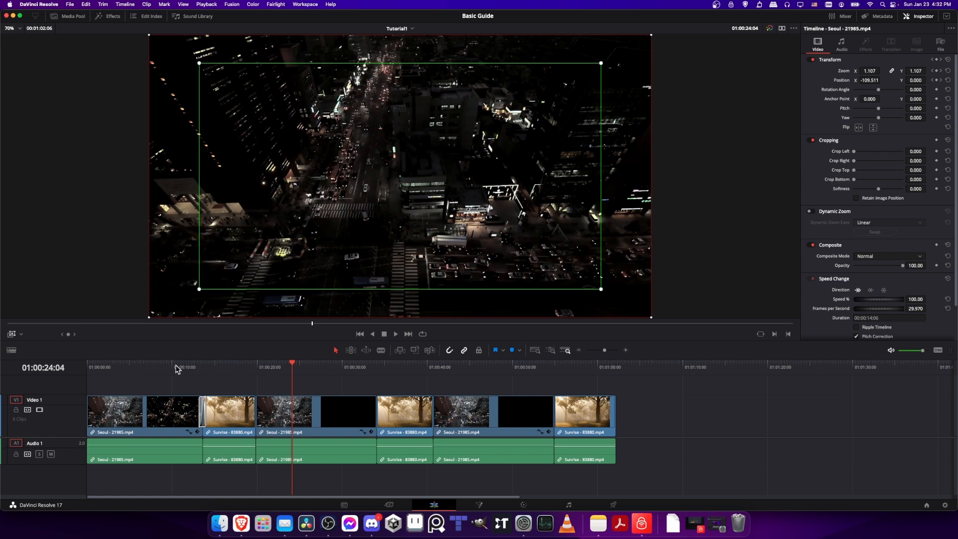
- Add a timeline marker at 01:00:13:19, on the first Seoul-to-Sunrise cut, and name it Chapter1
left_click_drag(207, 368, 205, 369)
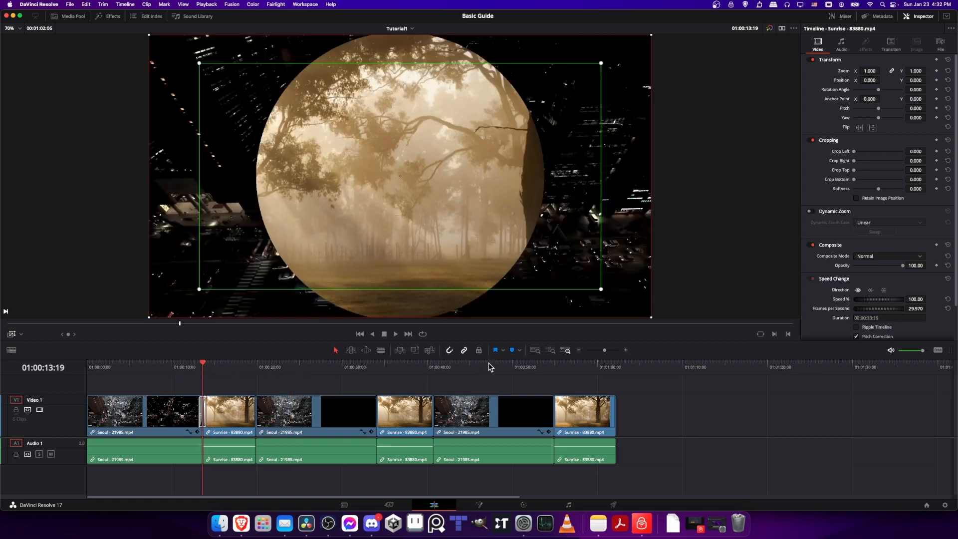
left_click_drag(144, 383, 739, 478)
left_click(220, 383)
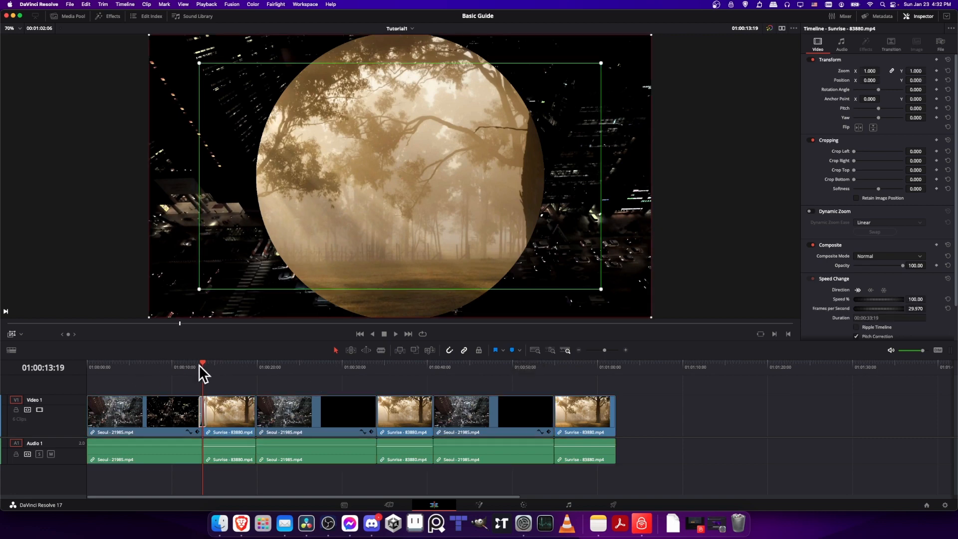
left_click(514, 353)
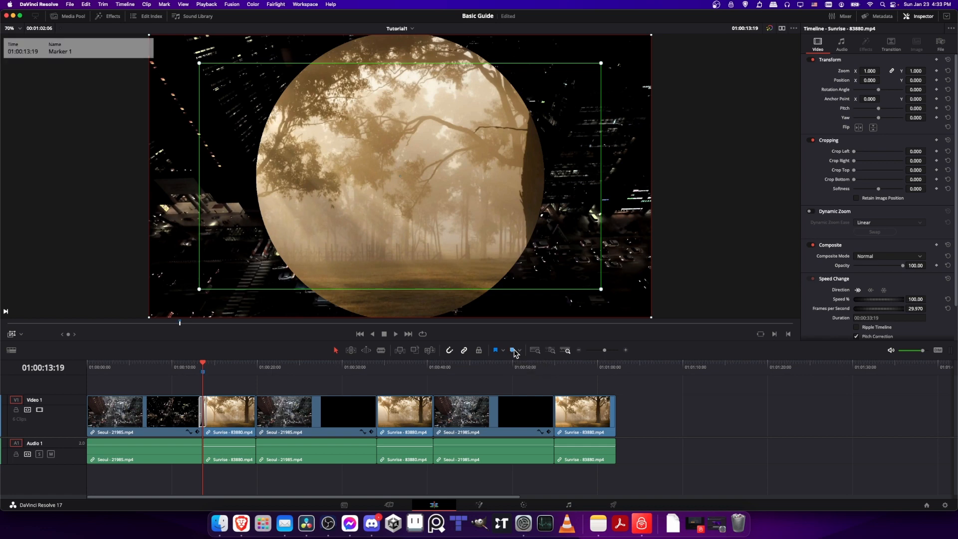
double_click(204, 373)
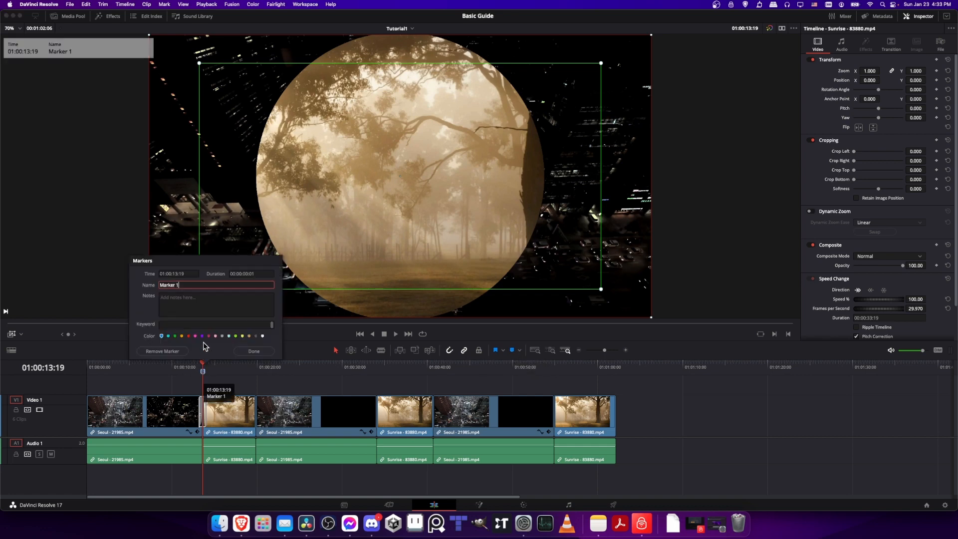
left_click_drag(211, 284, 160, 282)
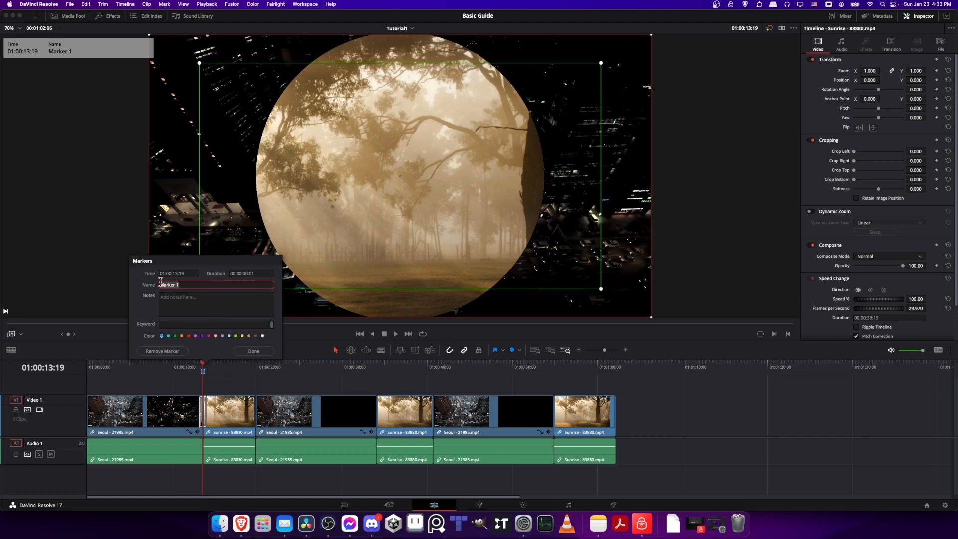
type("Chapt")
key("Return")
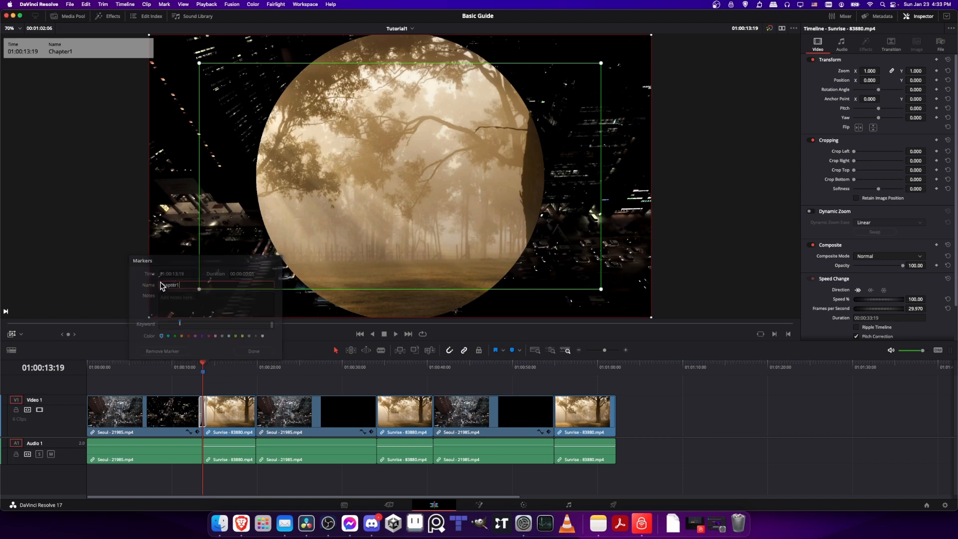
- Add a timeline marker at 01:00:34:02, at the start of the second Sunrise clip, and name it Chapter 2
left_click(376, 369)
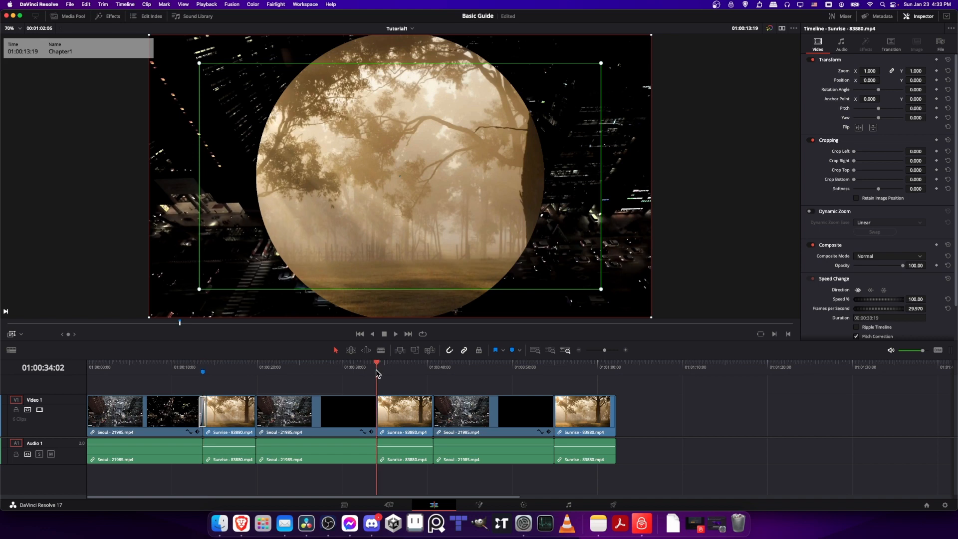
left_click(514, 350)
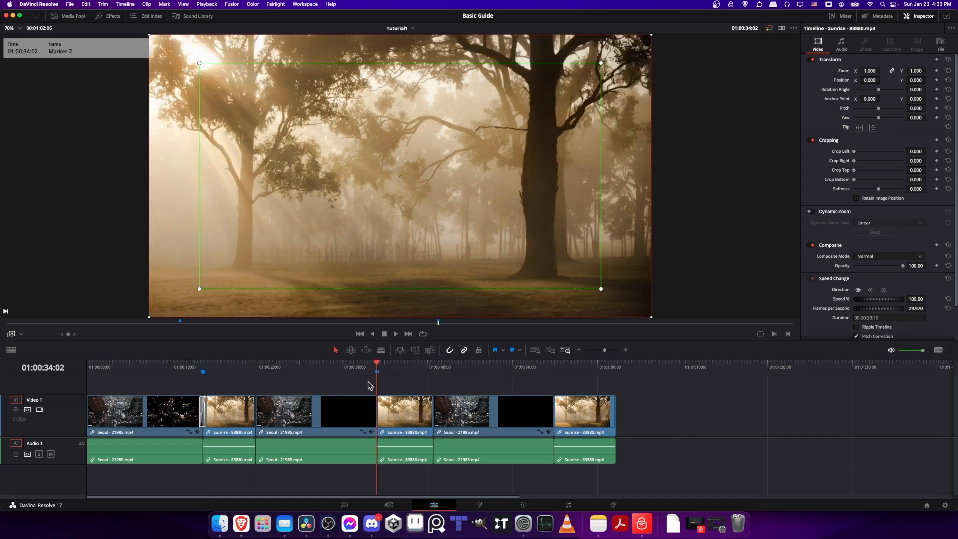
double_click(377, 372)
key("super+a")
type("C")
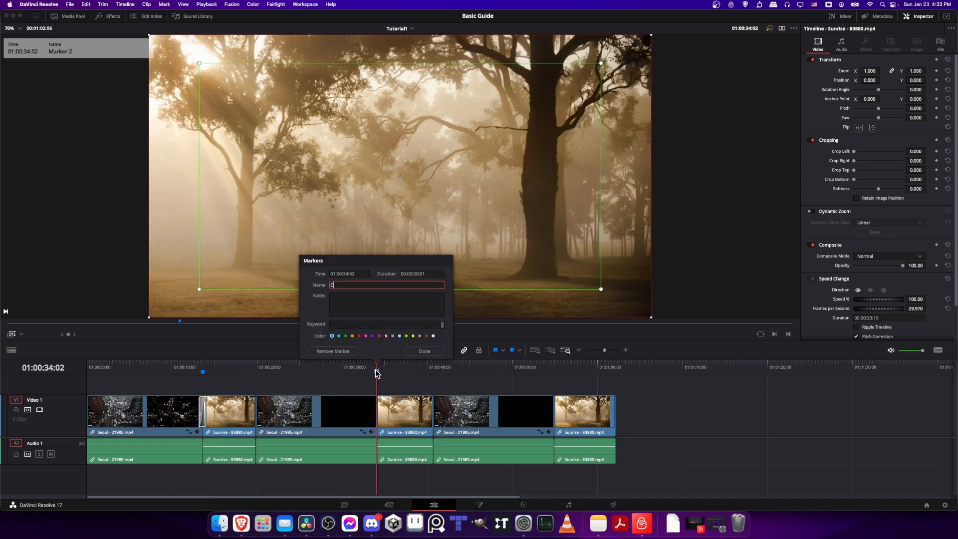
type("hapter 2")
key("Return")
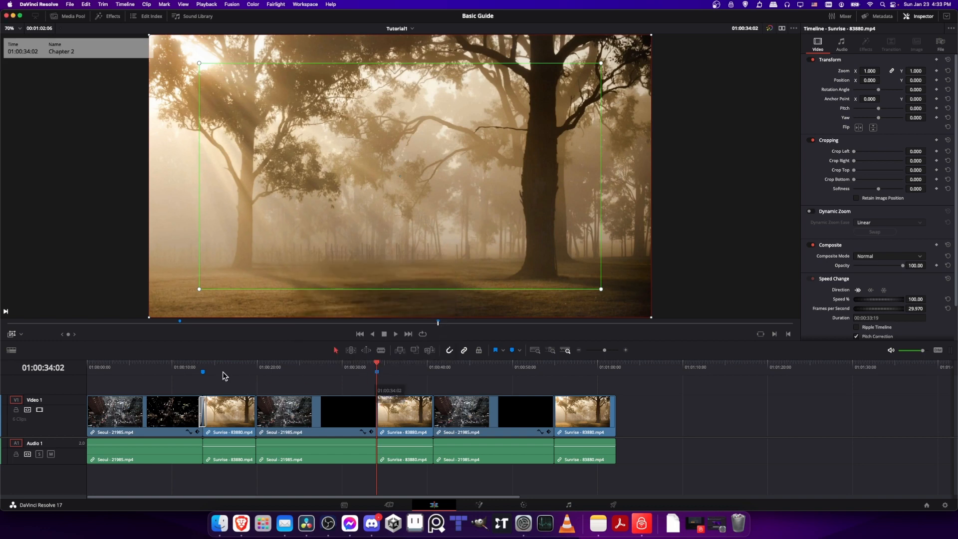
left_click(319, 372)
left_click_drag(320, 371, 302, 371)
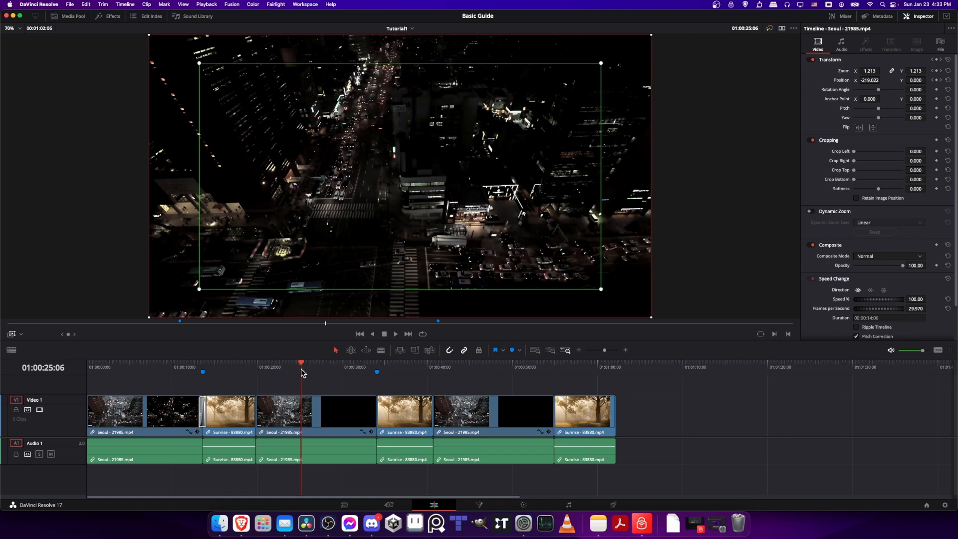
left_click_drag(303, 373, 315, 372)
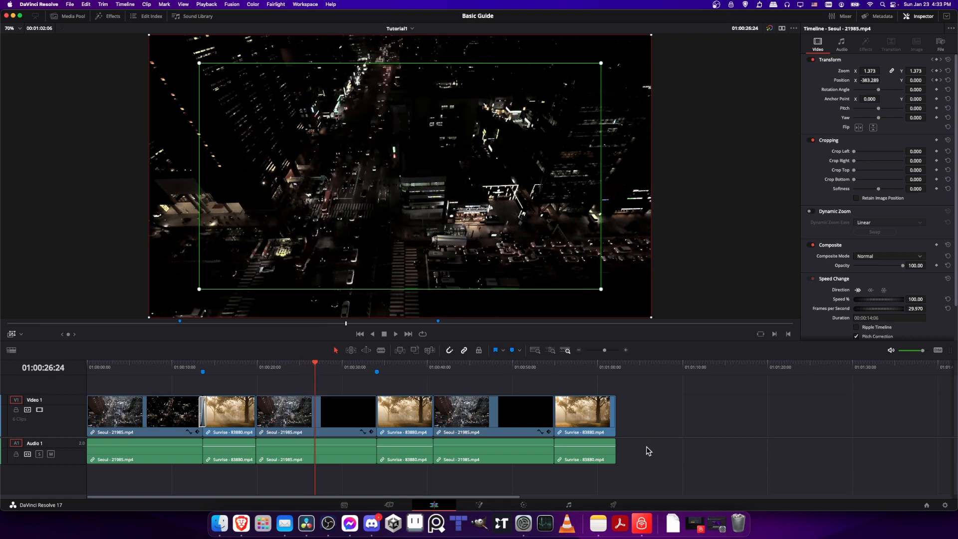
- Switch to the Deliver page and choose the YouTube 1080p render preset
left_click(623, 509)
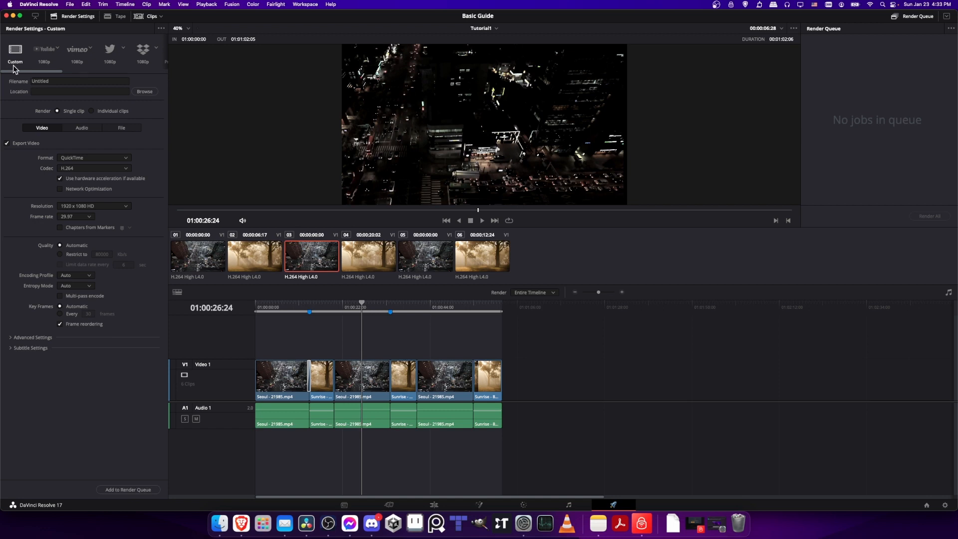
left_click(43, 54)
left_click(44, 59)
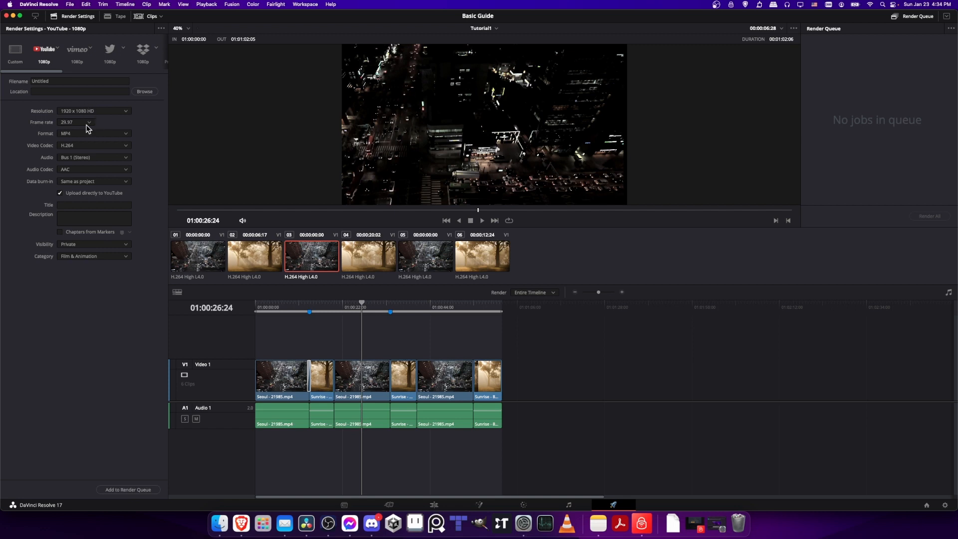
- Check the YouTube sign-in under Internet Accounts in the system preferences, leaving the preferences unchanged
left_click(96, 133)
left_click(119, 131)
left_click(71, 5)
mouse_move(38, 5)
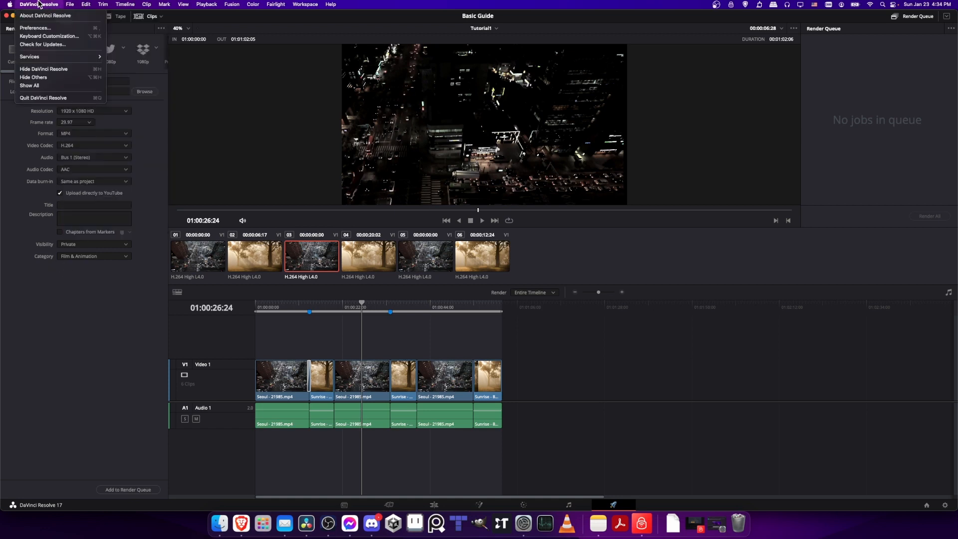
left_click(45, 29)
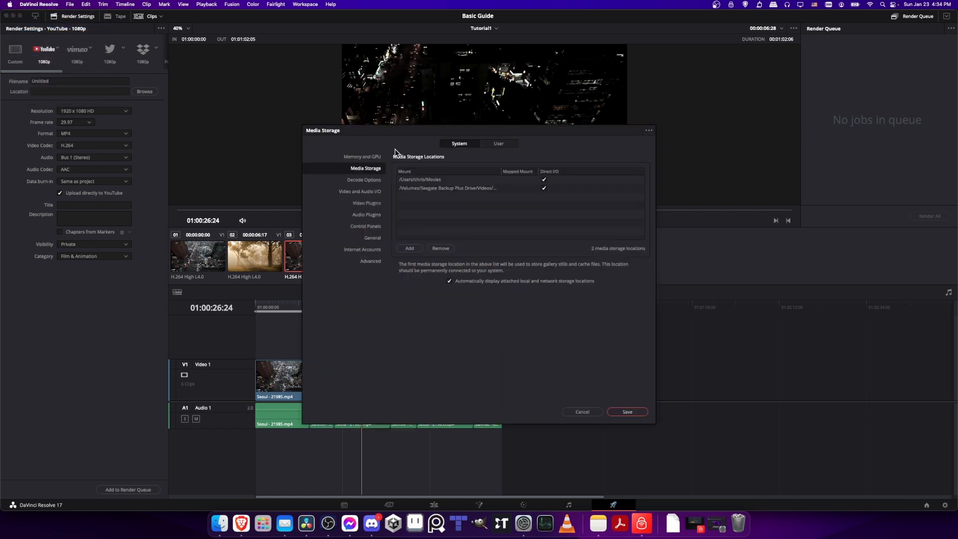
left_click(379, 251)
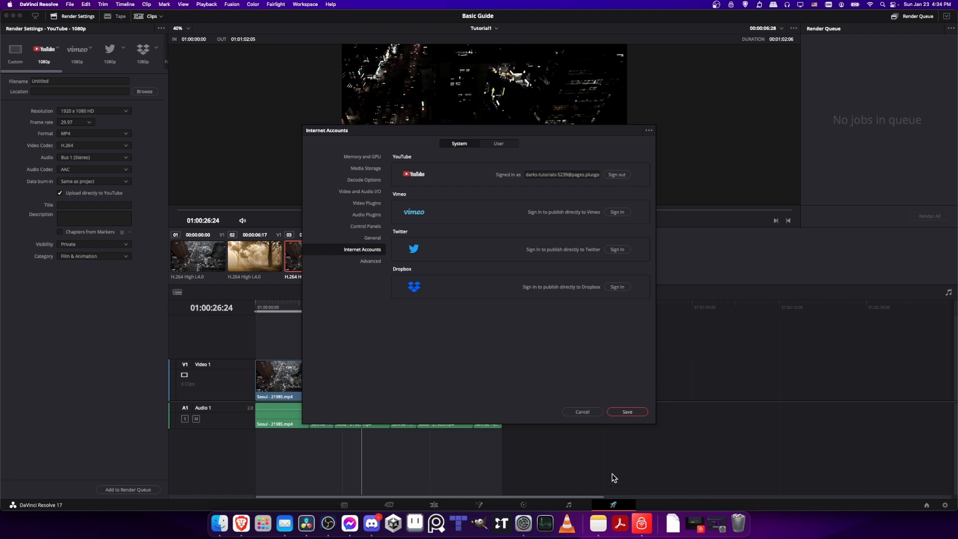
left_click(584, 411)
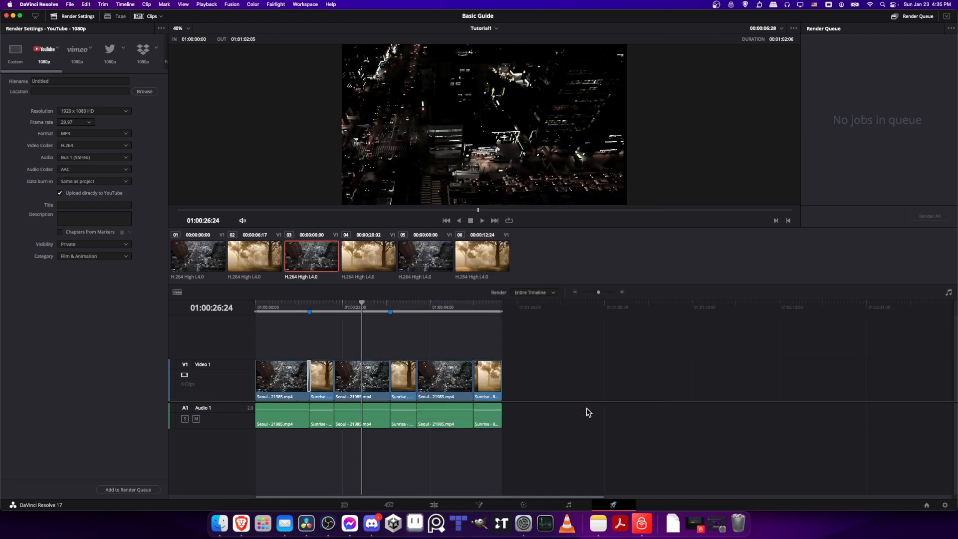
- Title the YouTube upload Basic Guide and enable chapters from the blue timeline markers
left_click(61, 194)
left_click(62, 207)
type("Basic Guide")
left_click(62, 218)
left_click(60, 232)
left_click(130, 233)
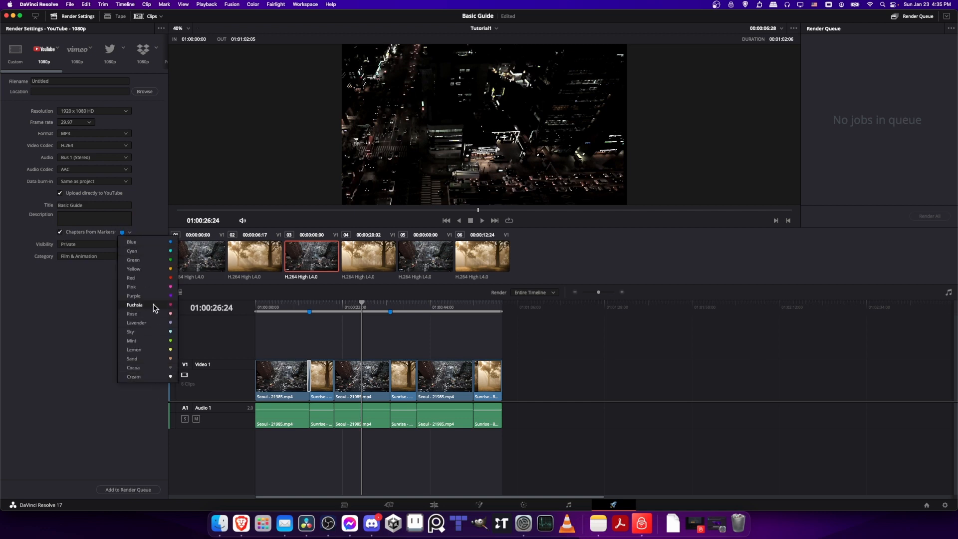
left_click(130, 234)
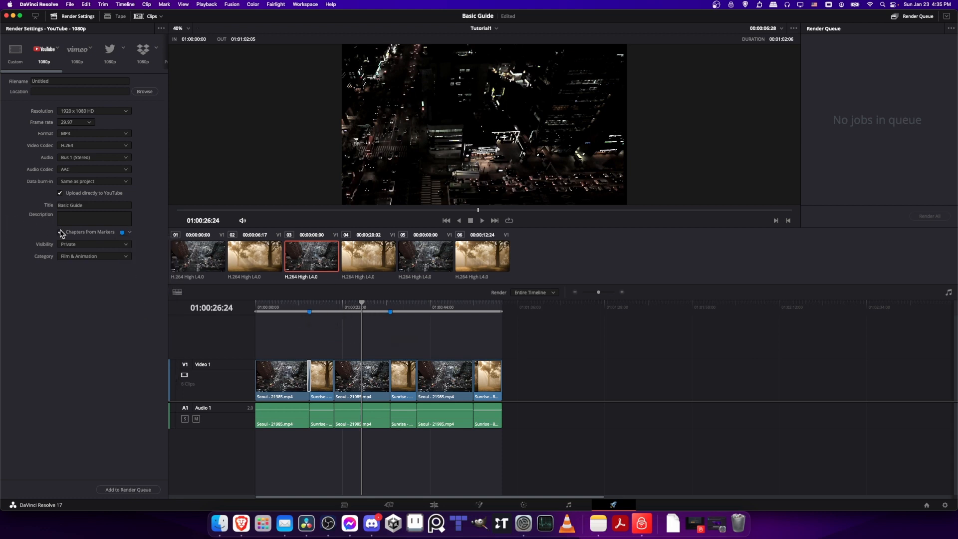
mouse_move(310, 314)
- Review the upload's visibility options, keeping Private, and set its category to Howto & Style
left_click(87, 245)
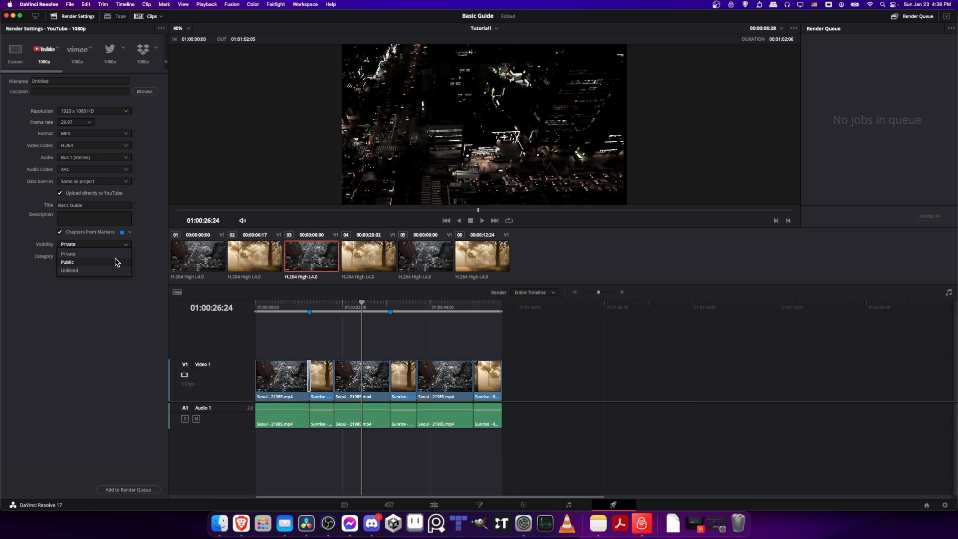
left_click(120, 245)
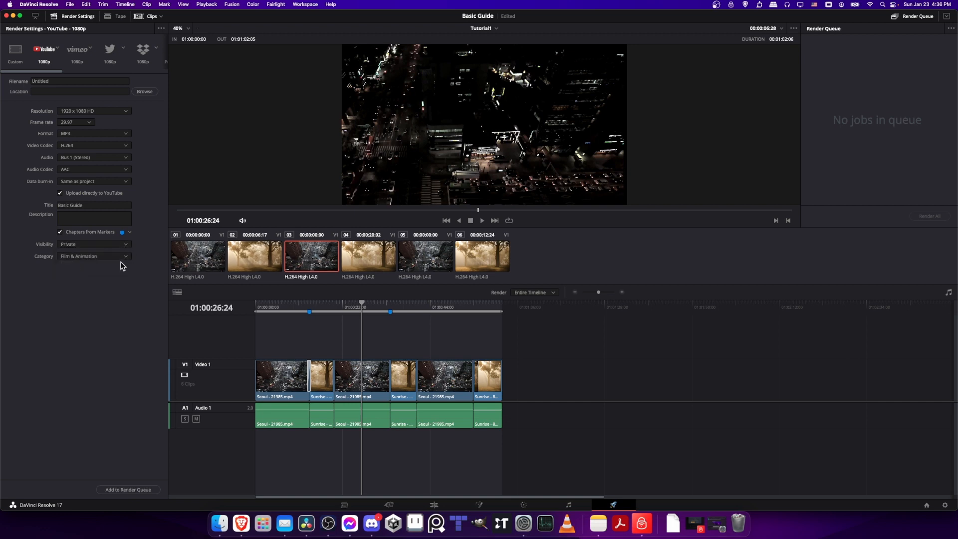
left_click(106, 255)
scroll(96, 297, "down", 3)
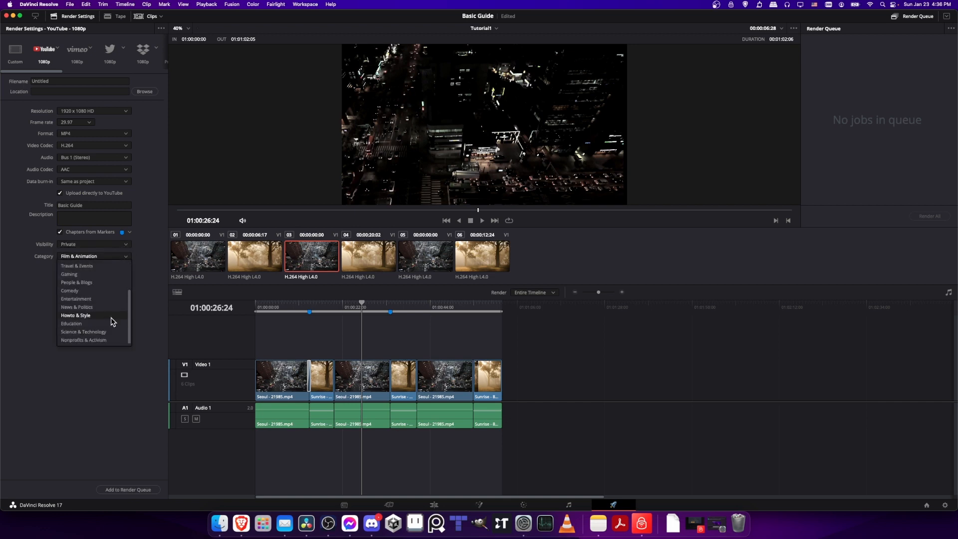
left_click(111, 317)
left_click(119, 256)
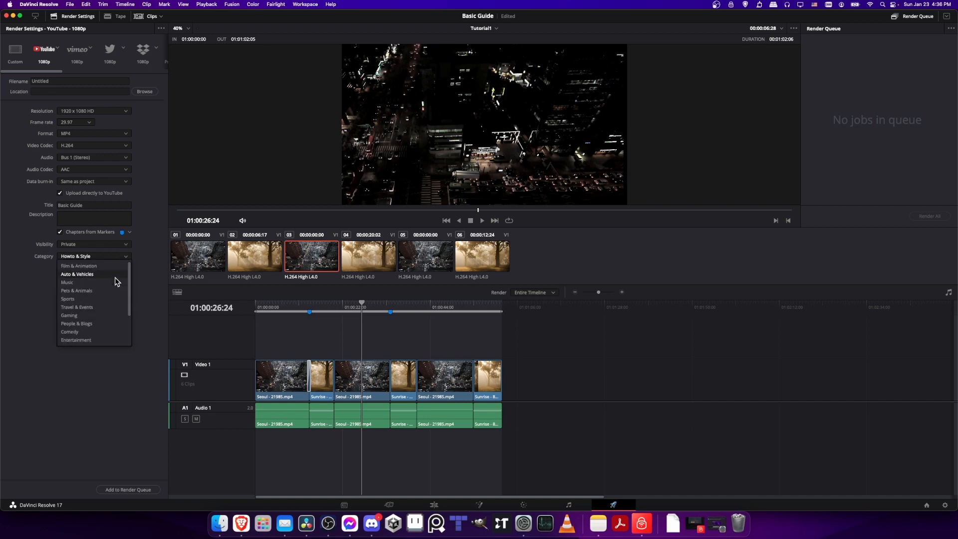
scroll(117, 306, "down", 5)
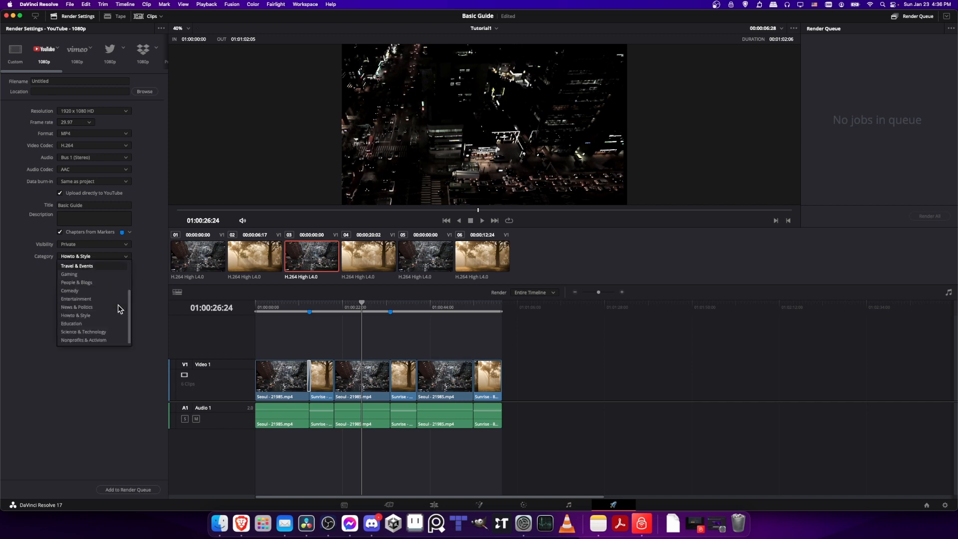
left_click(127, 257)
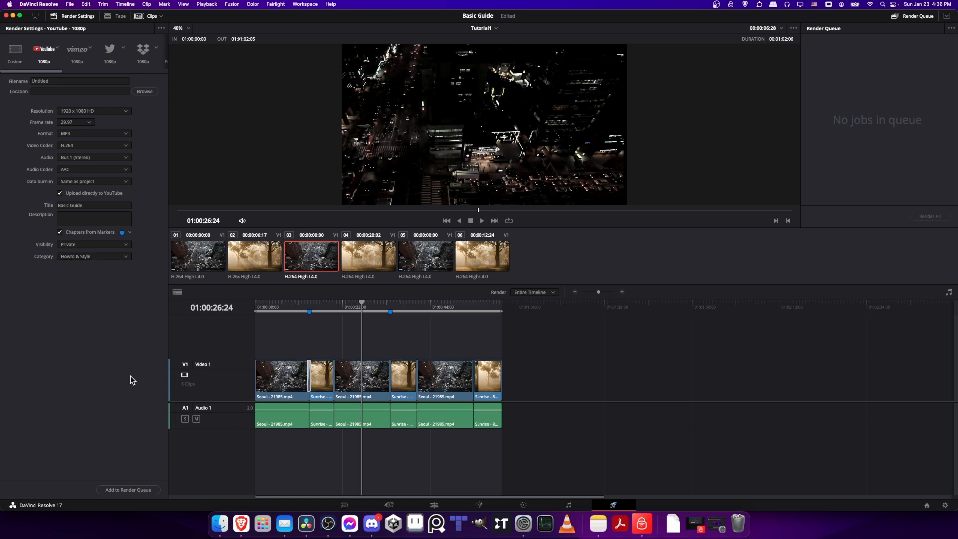
- Name the render file BasicGuide and set its save location to the Movies folder
left_click(52, 80)
left_click(52, 81)
key("super+a")
type("BasicGuide")
left_click(145, 92)
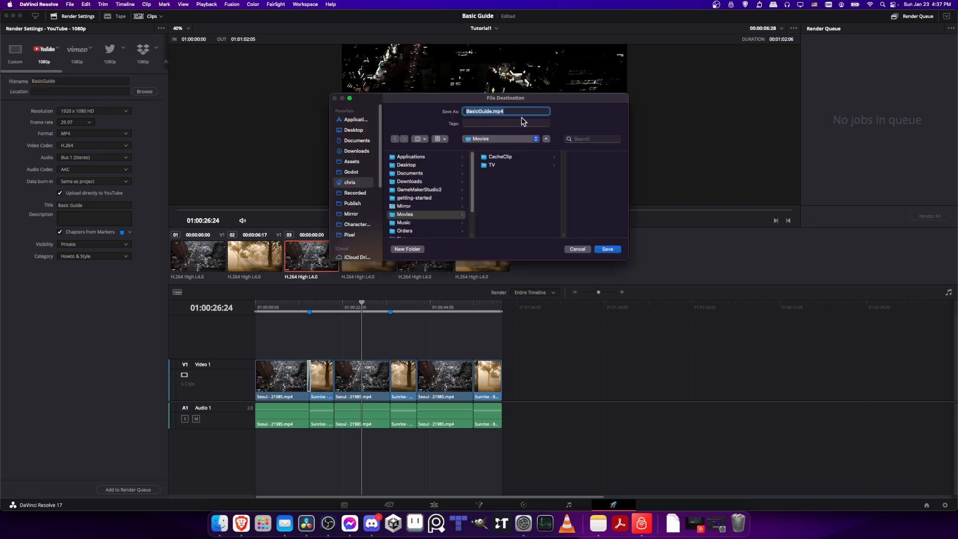
left_click(608, 249)
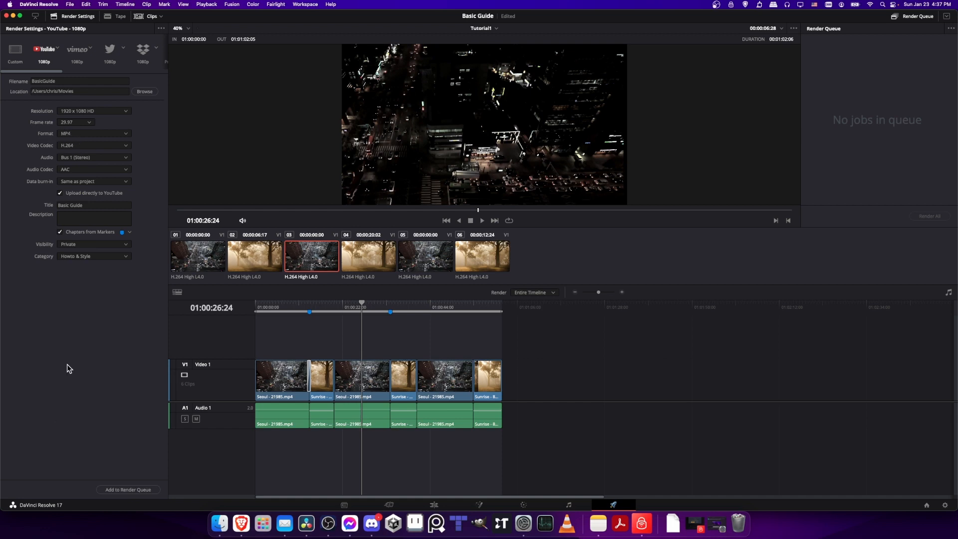
- Render the Tutorial1 timeline through the render queue and manually start the job's YouTube upload
left_click(136, 489)
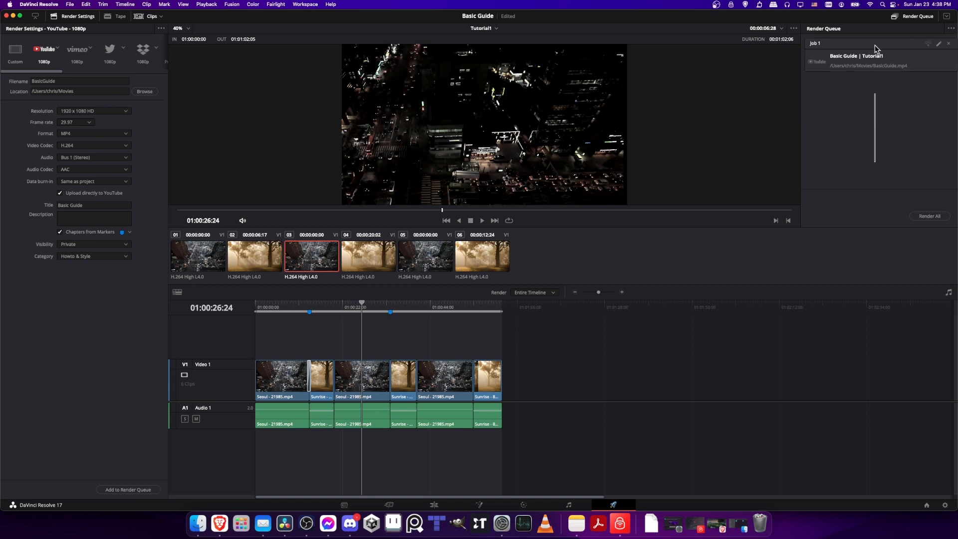
left_click(932, 218)
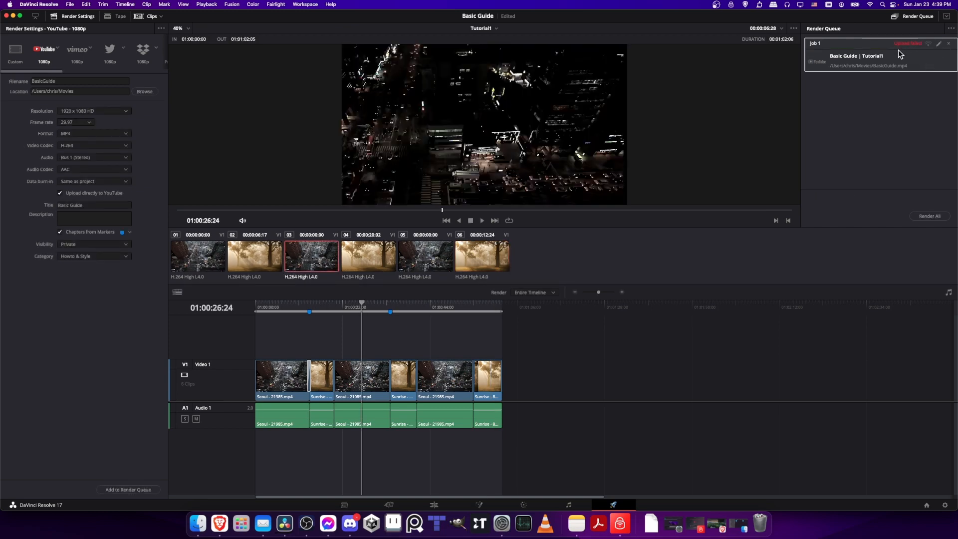
right_click(892, 48)
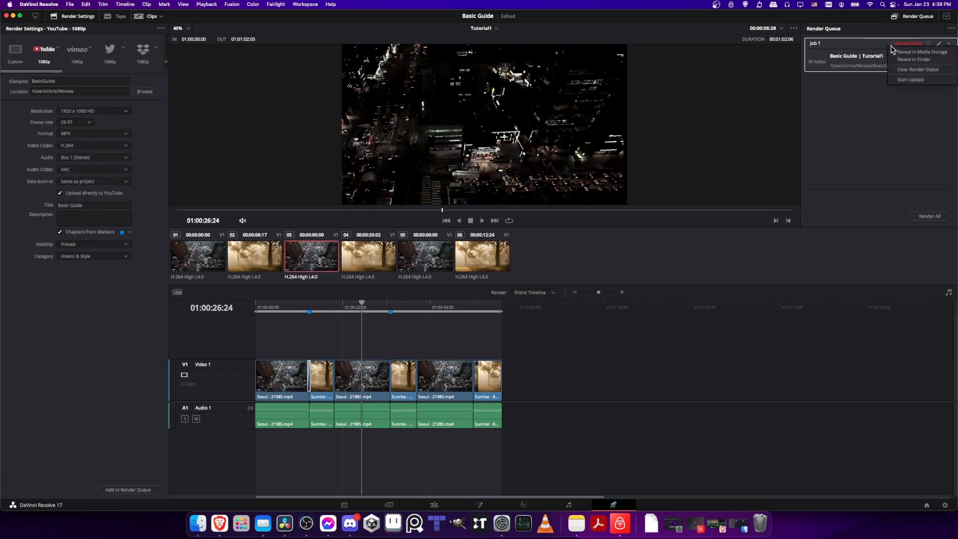
left_click(898, 81)
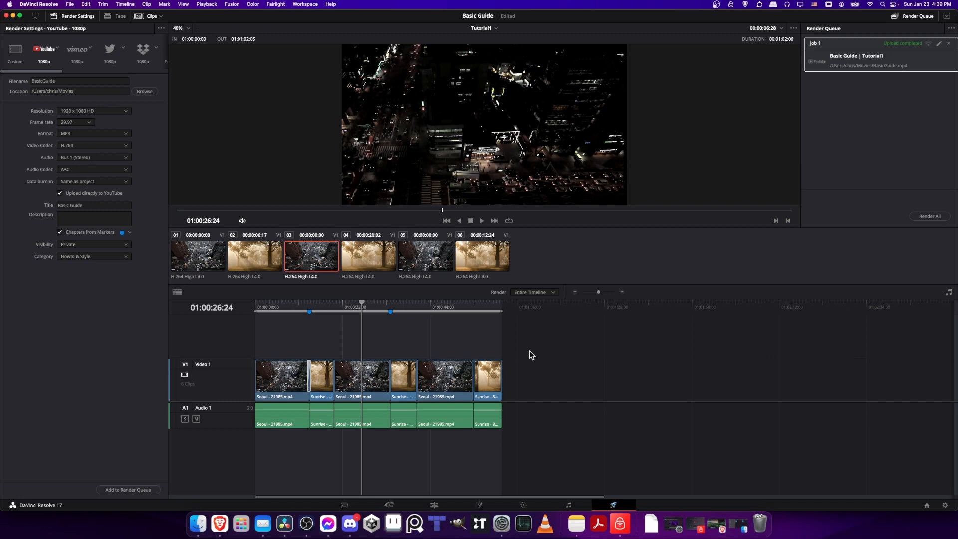
- Try a render range starting at the Chapter 2 marker, 01:00:34:02, and switch back to rendering the entire timeline
left_click(334, 306)
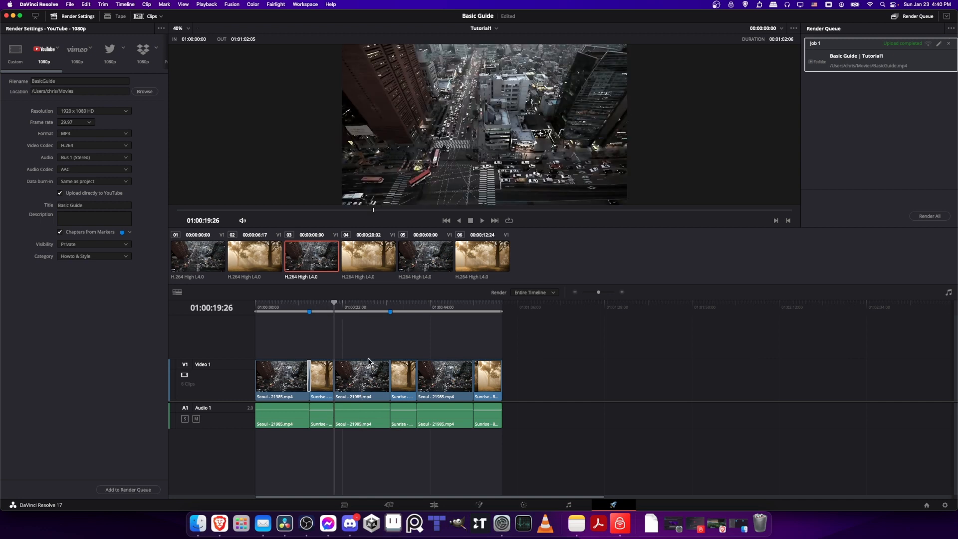
left_click_drag(383, 305, 393, 303)
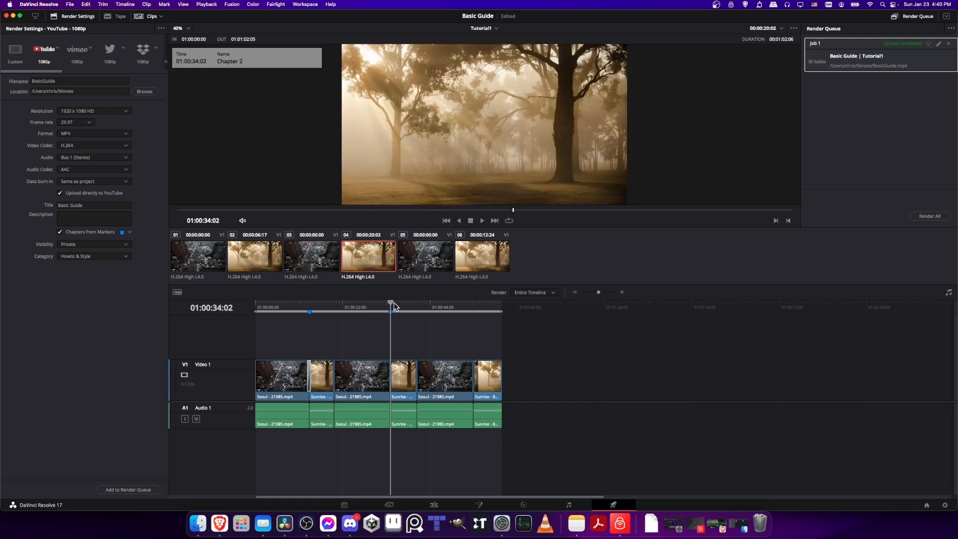
key("i")
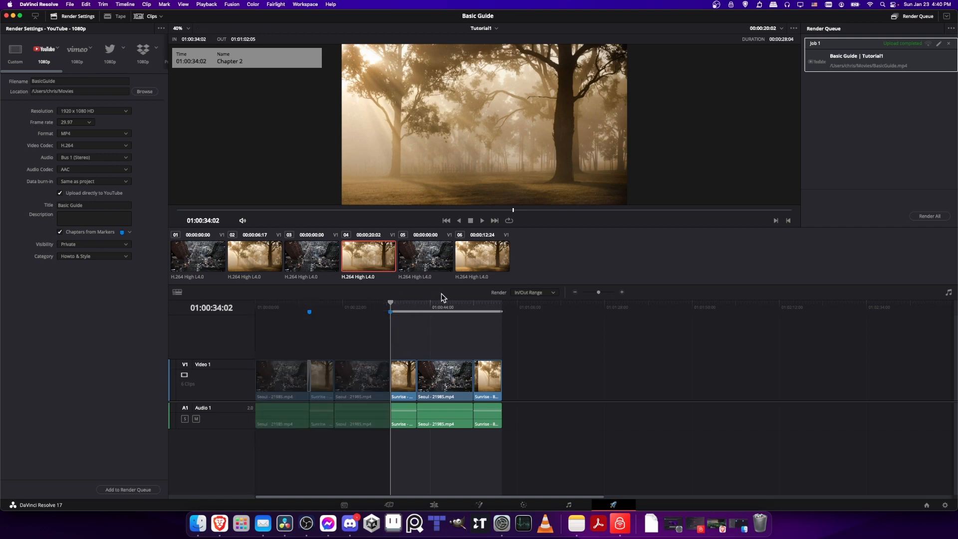
left_click_drag(442, 302, 503, 303)
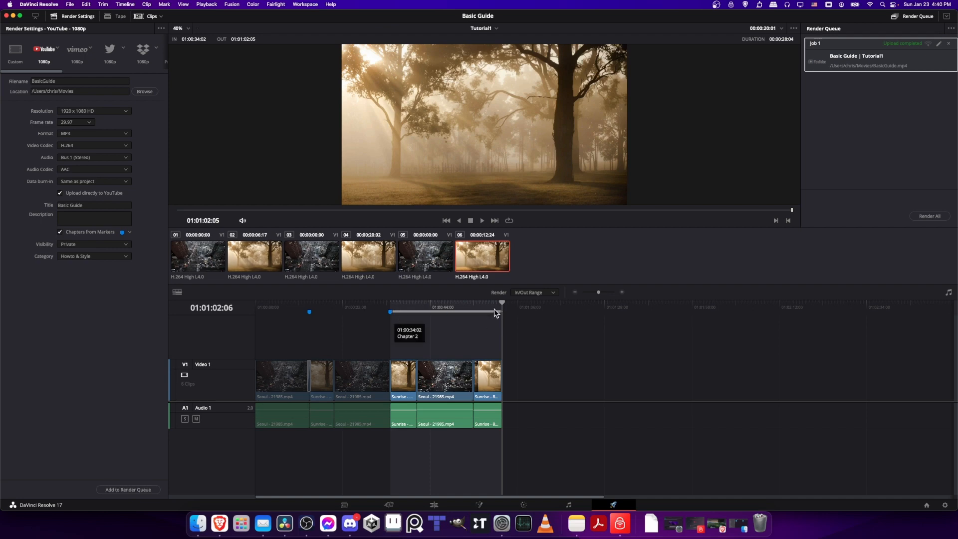
left_click(533, 295)
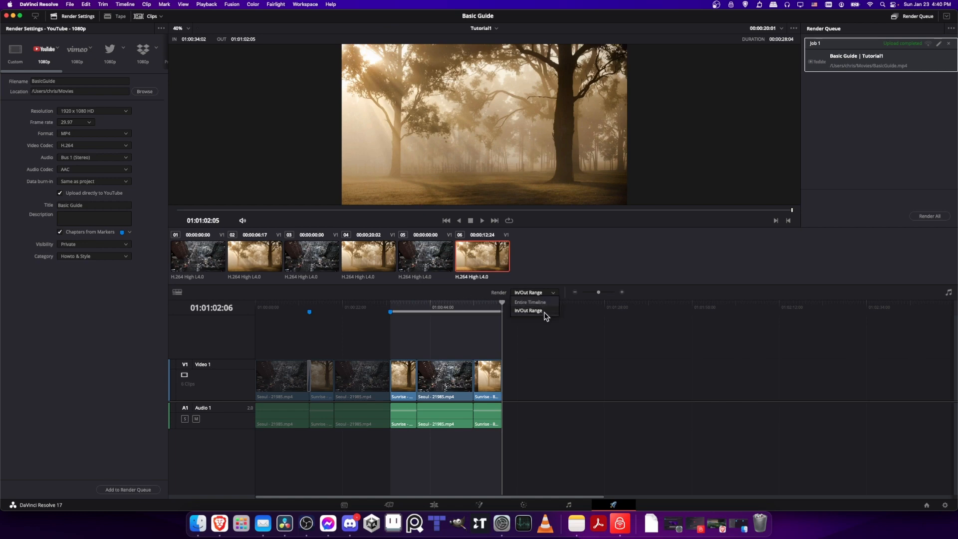
left_click(534, 302)
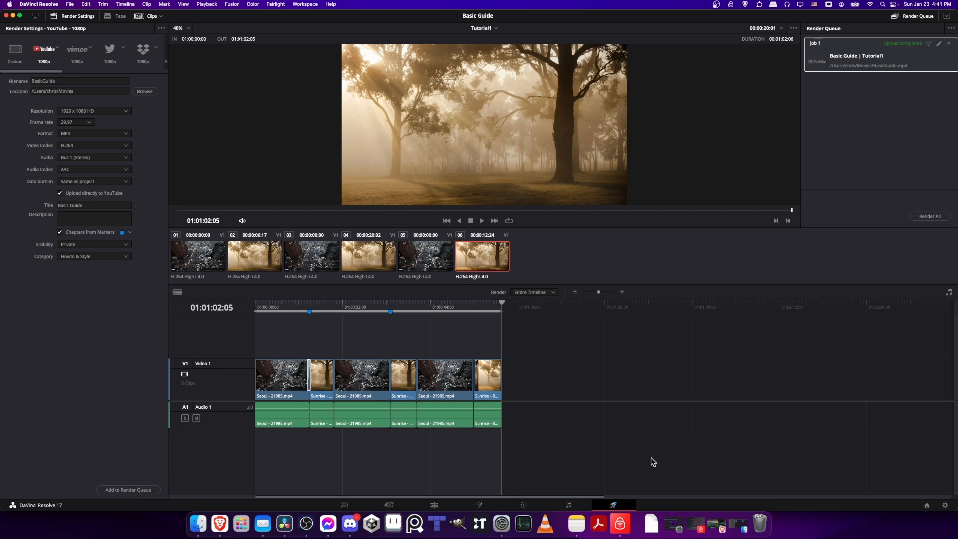
- Look over the Fusion, Color and Fairlight pages and return to the Deliver page
left_click(479, 506)
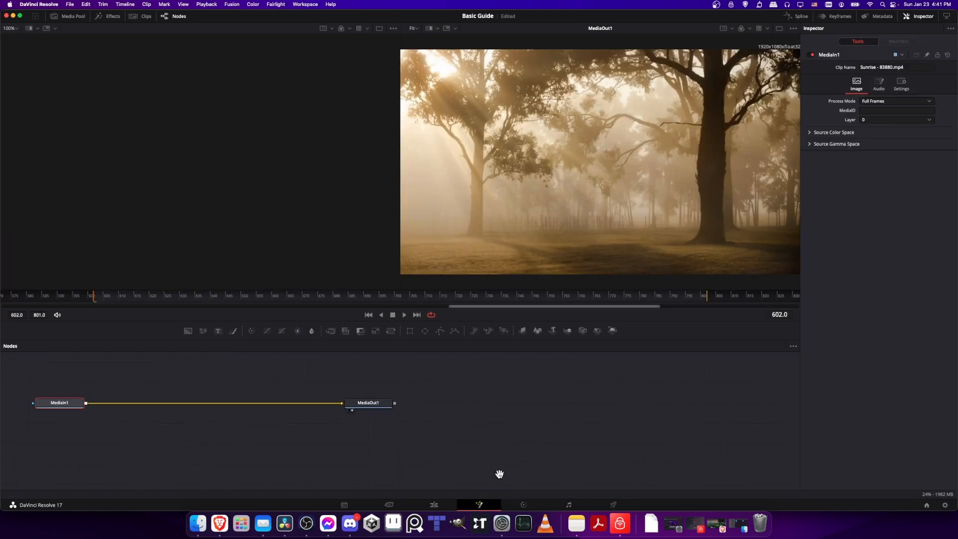
left_click_drag(499, 474, 541, 475)
left_click(523, 505)
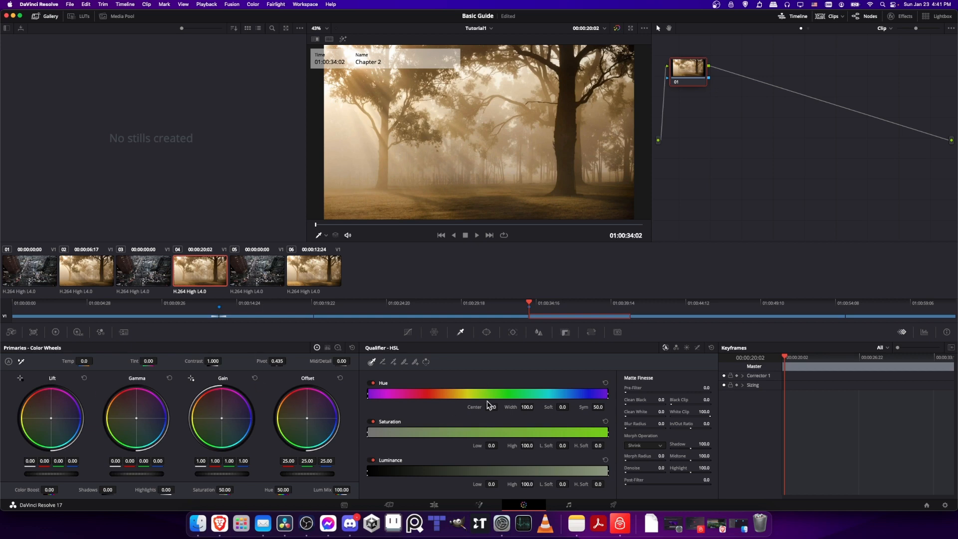
left_click(576, 505)
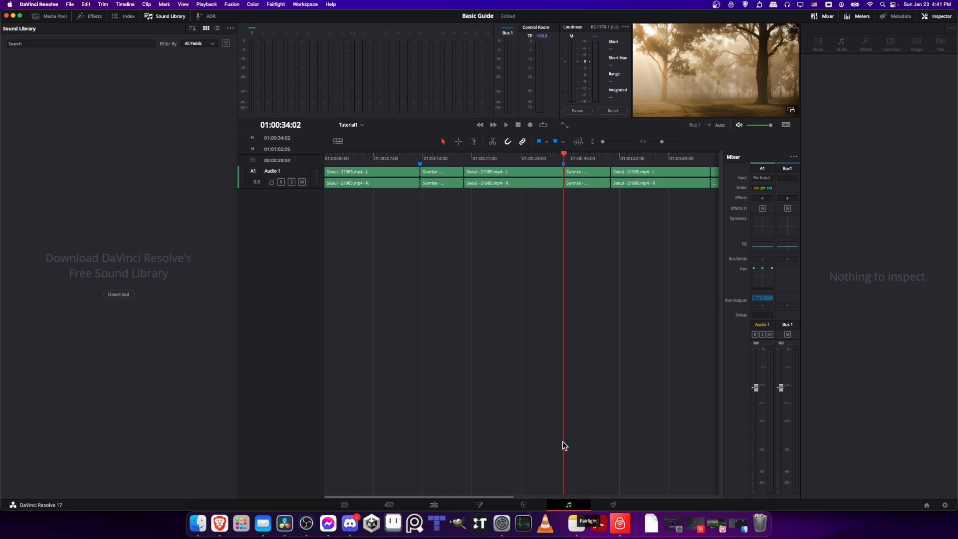
left_click(613, 505)
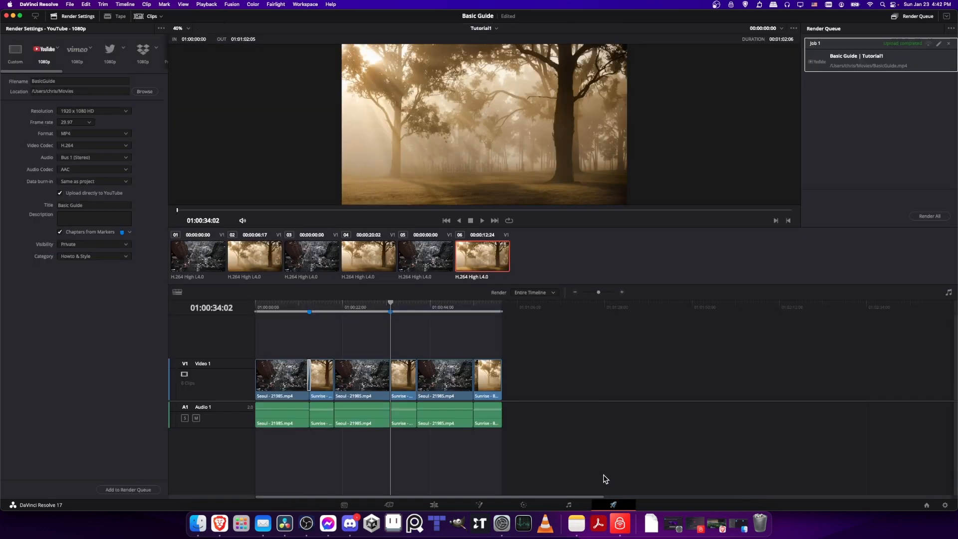